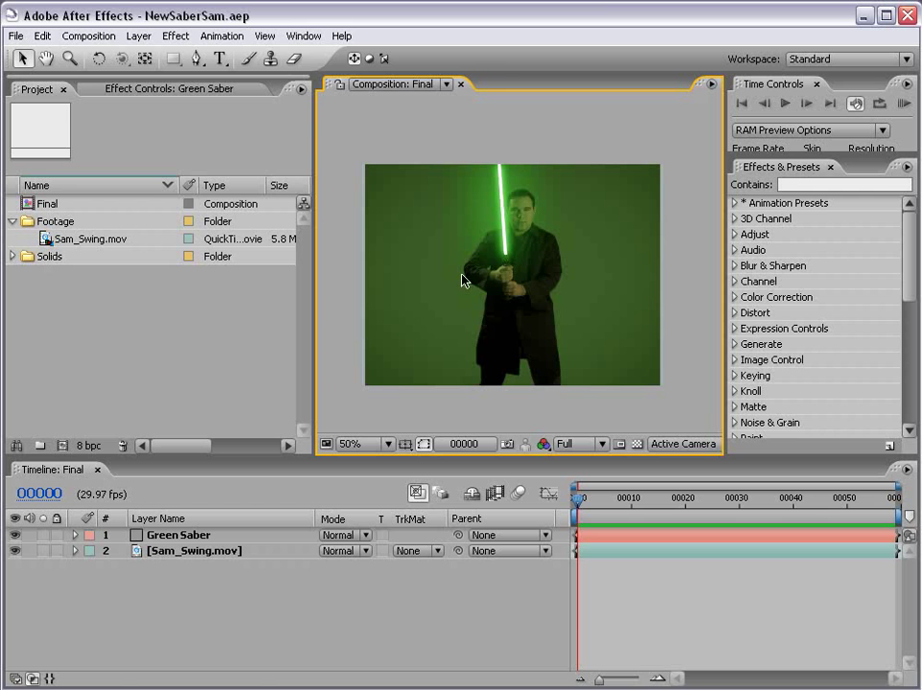
# Step: Play an enlarged preview of the Final composition's lightsaber swing
pyautogui.press('`')
pyautogui.scroll(1, 459, 296)
pyautogui.press('KP_0')
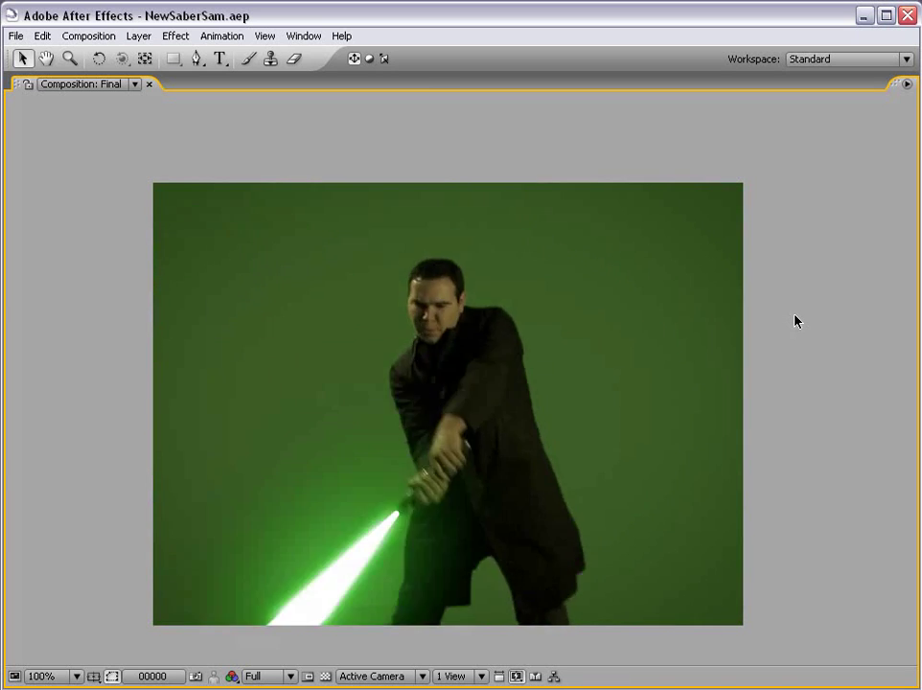
pyautogui.press('`')
pyautogui.scroll(-2, 531, 298)
pyautogui.click(608, 598)
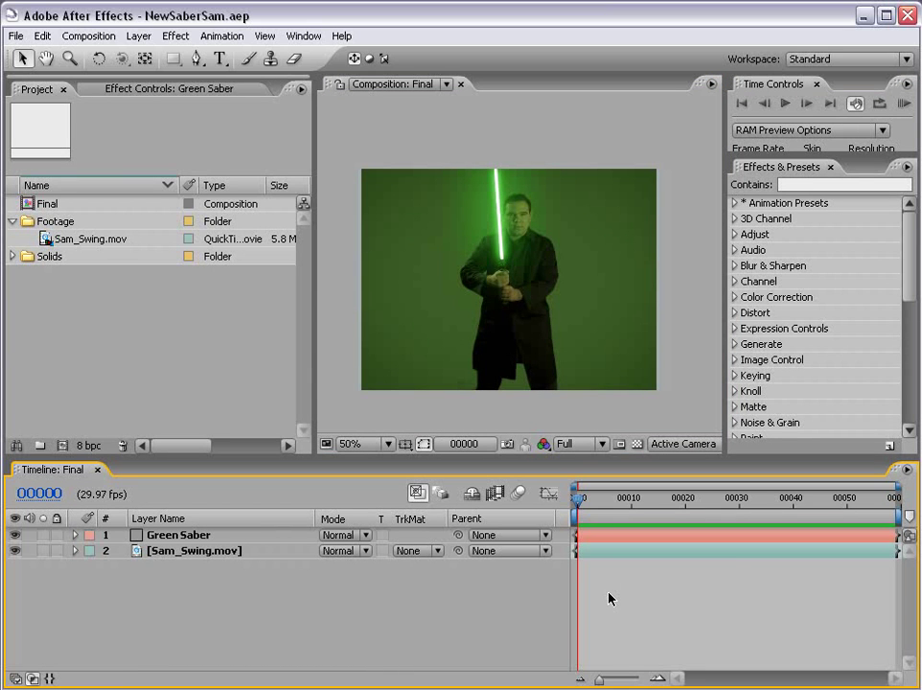
# Step: Scrub through the Final composition to frame 58, inspect the glowing blade up close, and return to frame 4
pyautogui.moveTo(603, 495); pyautogui.dragTo(889, 505)
pyautogui.scroll(2, 559, 355)
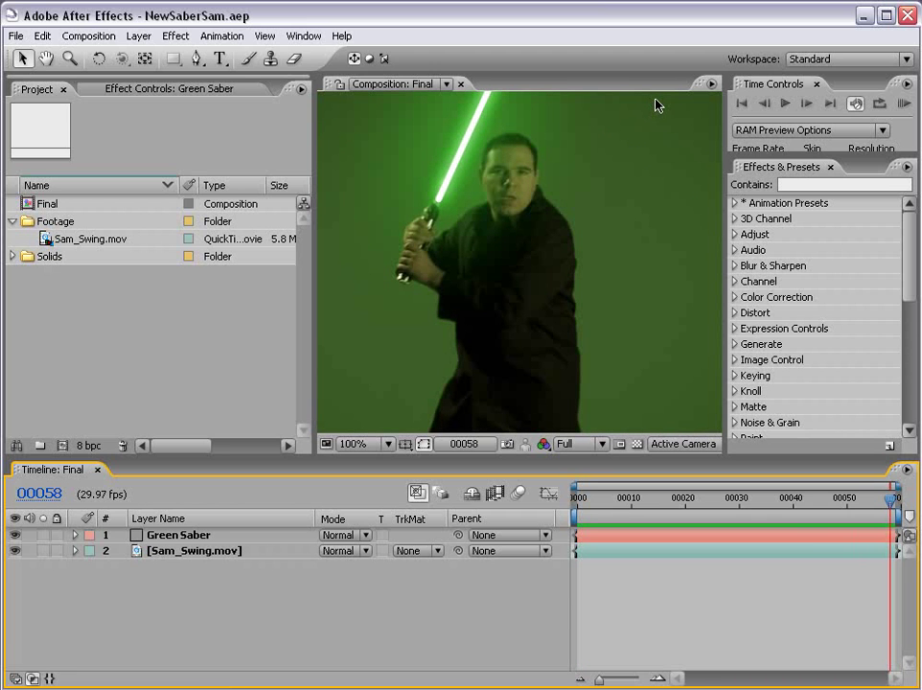
pyautogui.click(541, 352)
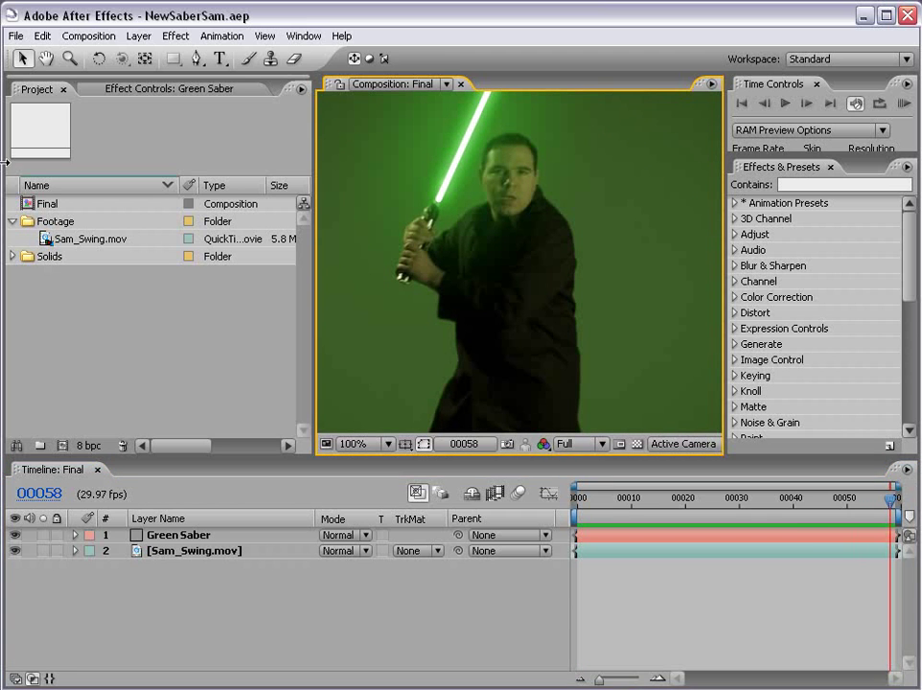
pyautogui.click(93, 341)
pyautogui.scroll(-2, 514, 256)
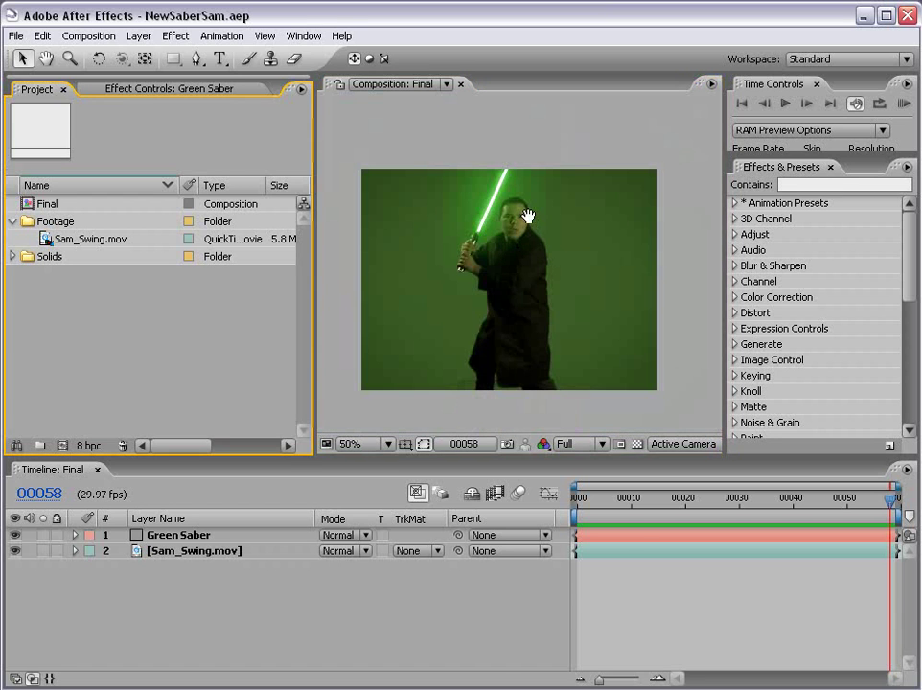
pyautogui.click(514, 255)
pyautogui.click(600, 500)
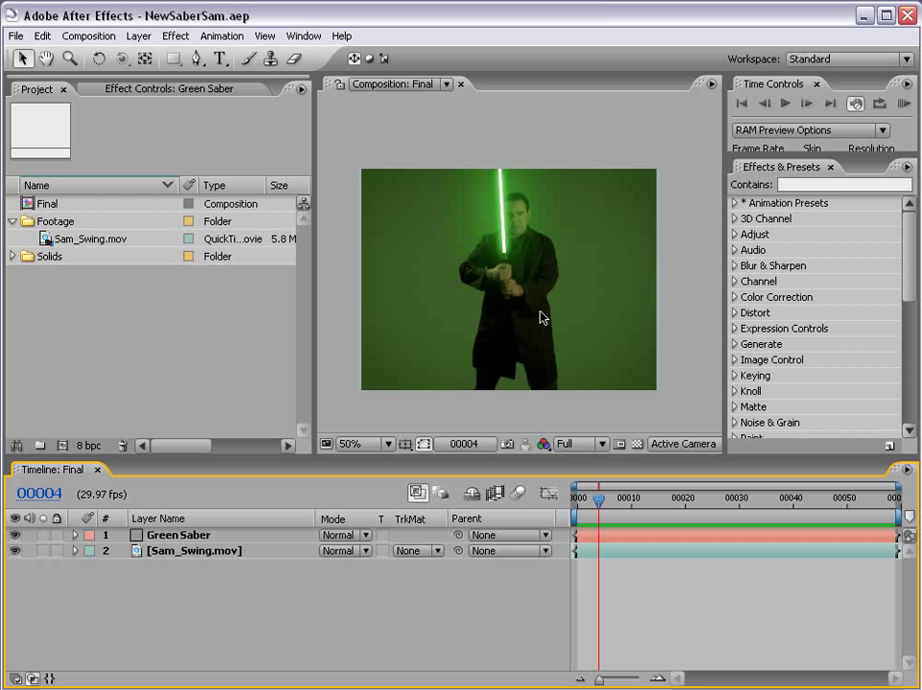
# Step: View the Sam_Swing.mov source footage and create a new composition from it
pyautogui.click(265, 329)
pyautogui.doubleClick(44, 248)
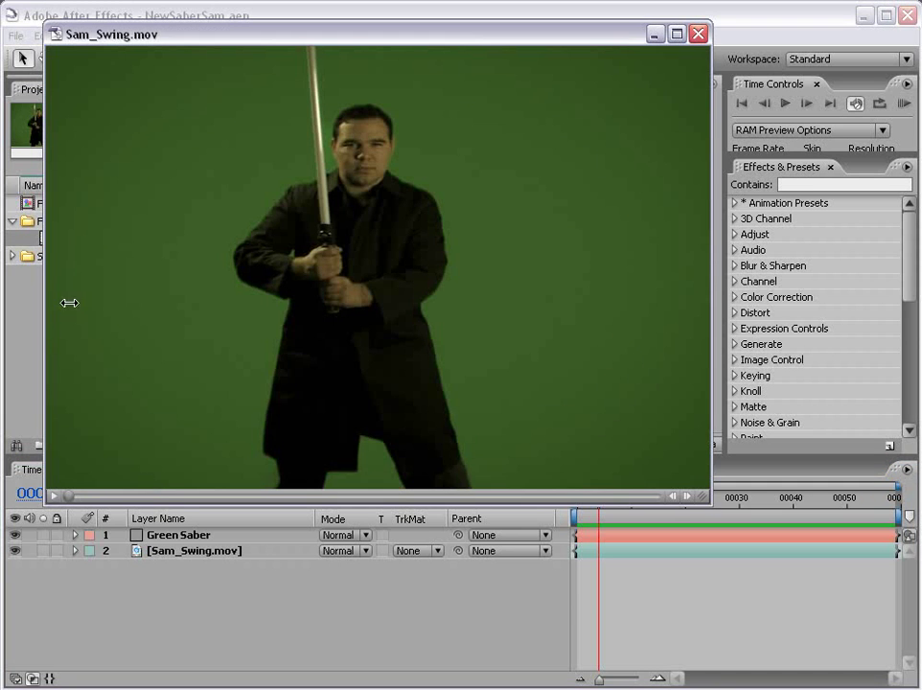
pyautogui.click(697, 35)
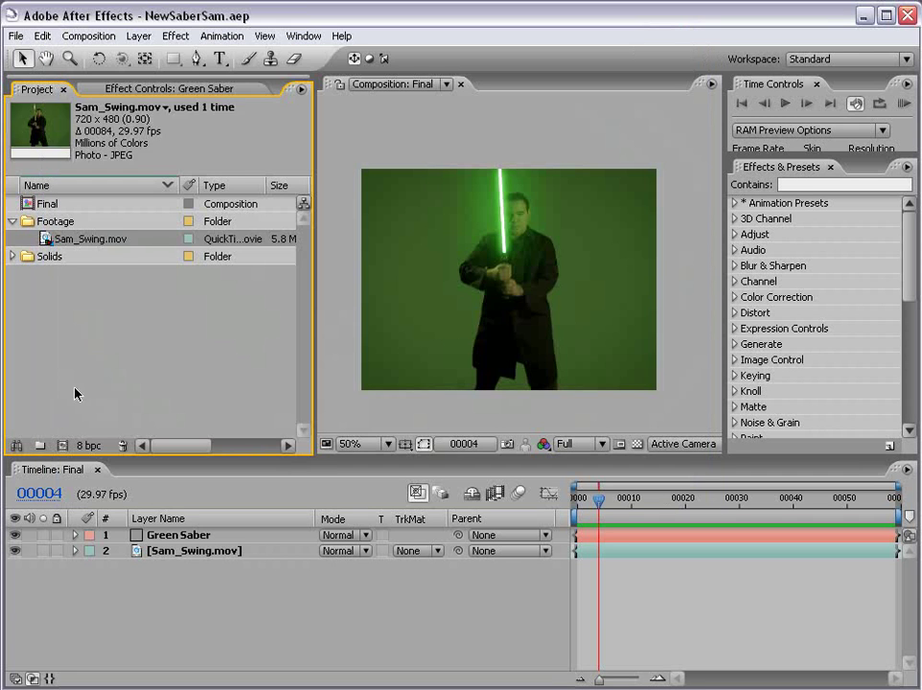
pyautogui.moveTo(86, 239); pyautogui.dragTo(62, 446)
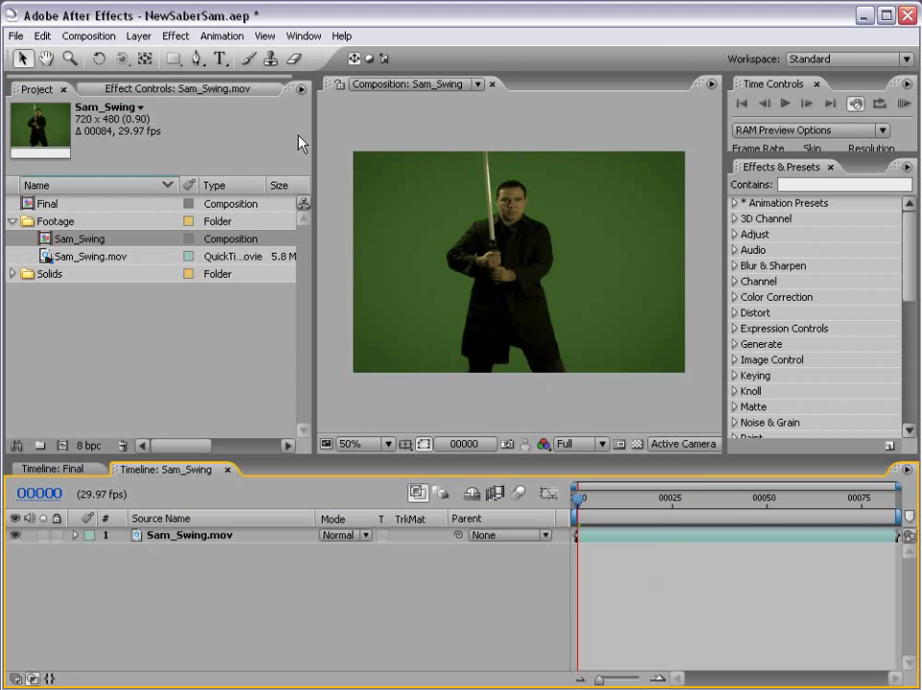
# Step: Add a 720 × 480 white solid above the footage and set its opacity to 43%
pyautogui.click(138, 36)
pyautogui.moveTo(149, 55)
pyautogui.click(382, 71)
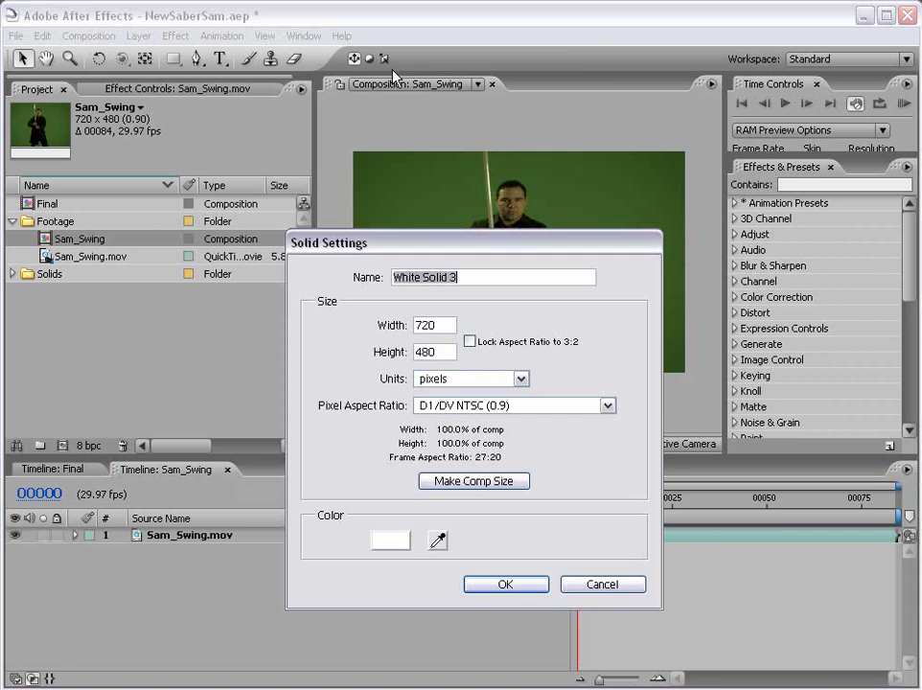
pyautogui.click(495, 587)
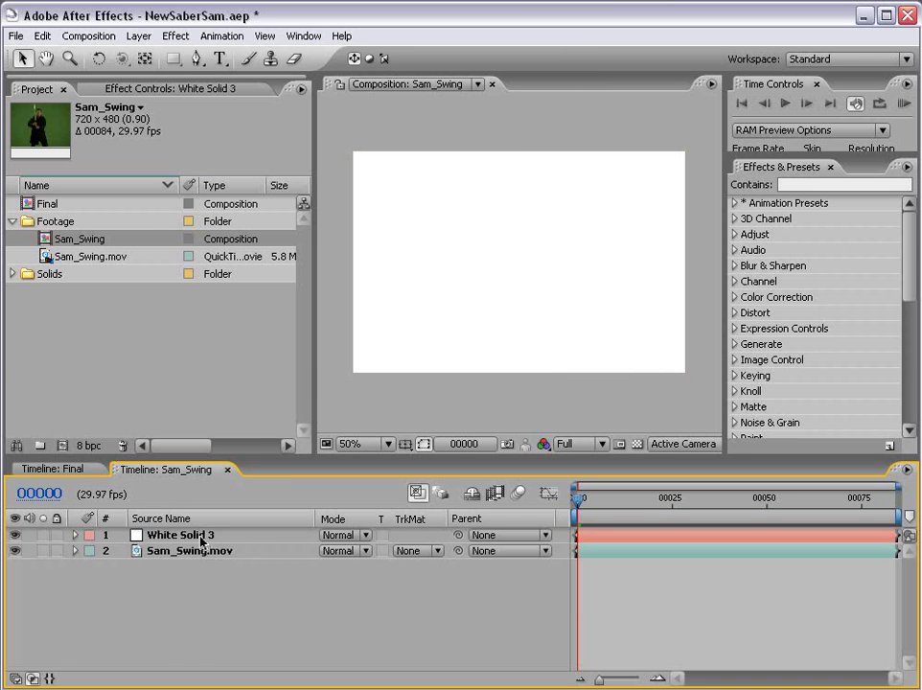
pyautogui.click(75, 535)
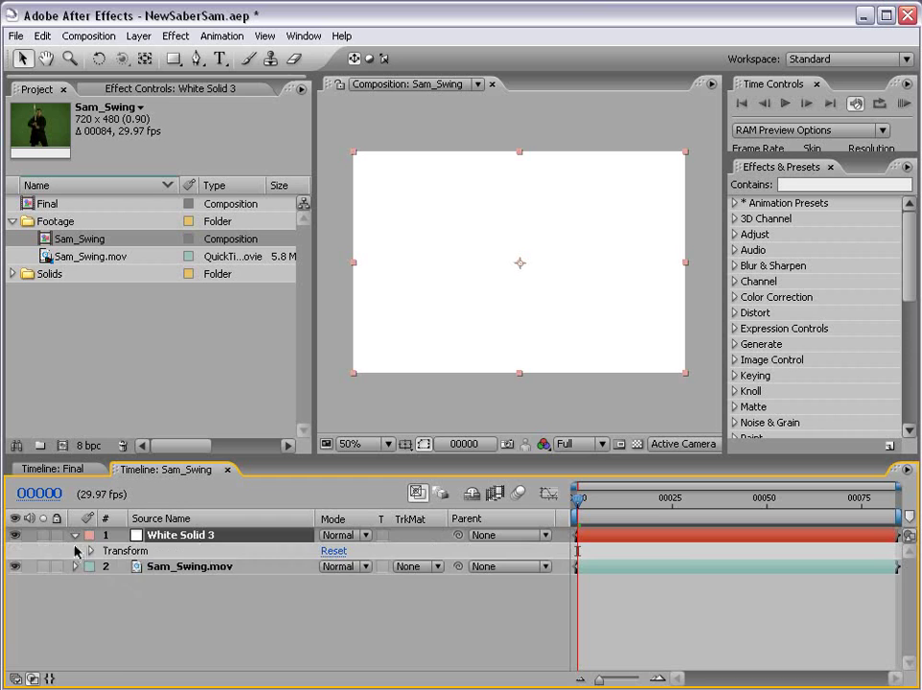
pyautogui.click(90, 551)
pyautogui.moveTo(331, 629); pyautogui.dragTo(276, 630)
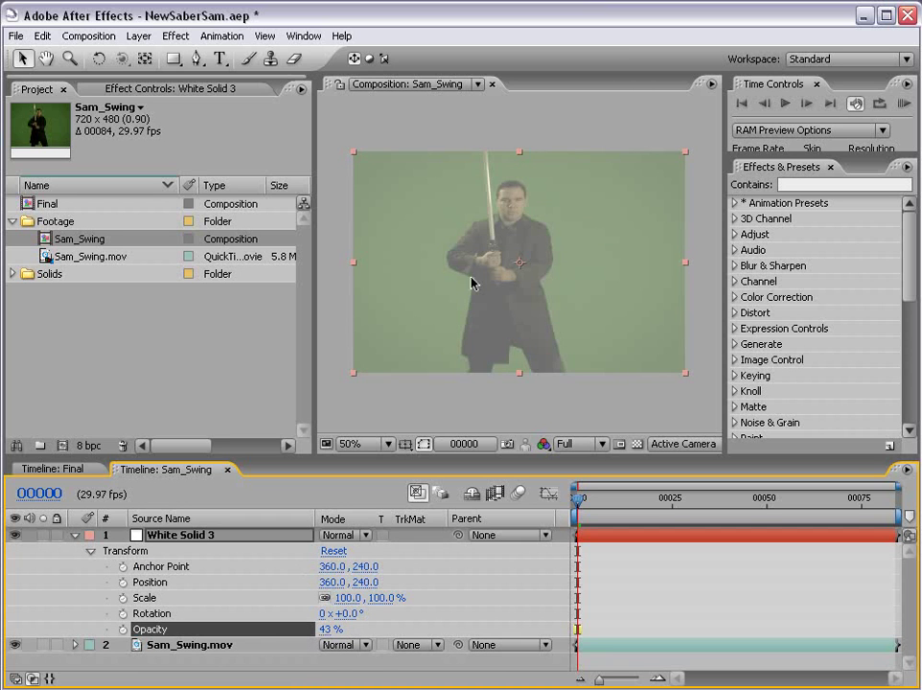
# Step: Draw a closed four-point Pen mask on the white solid around the sword blade at frame 0
pyautogui.scroll(1, 486, 217)
pyautogui.moveTo(476, 178); pyautogui.dragTo(517, 321)
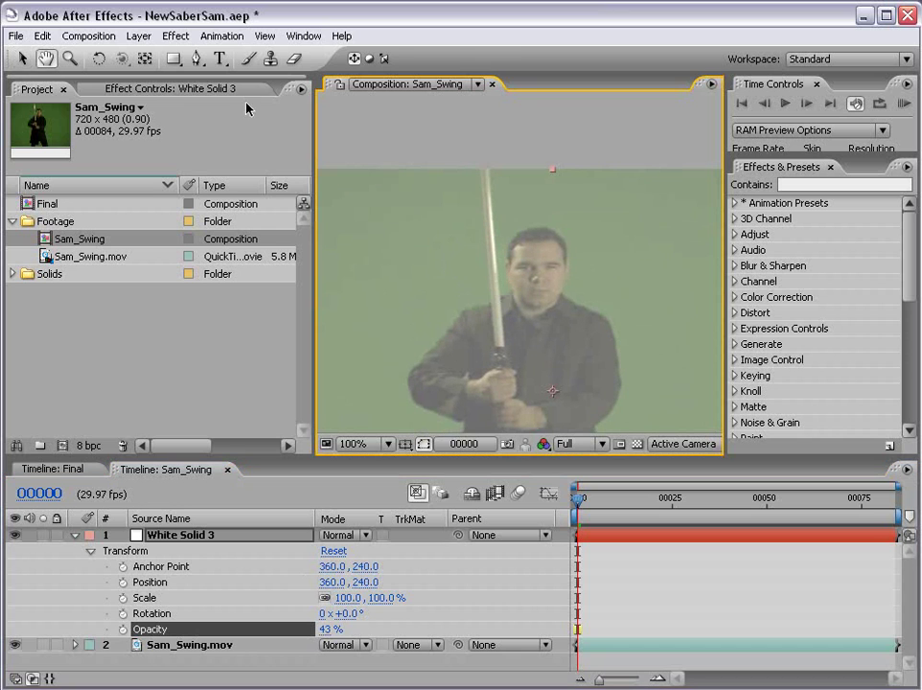
pyautogui.click(197, 60)
pyautogui.press('.')
pyautogui.scroll(-3, 517, 326)
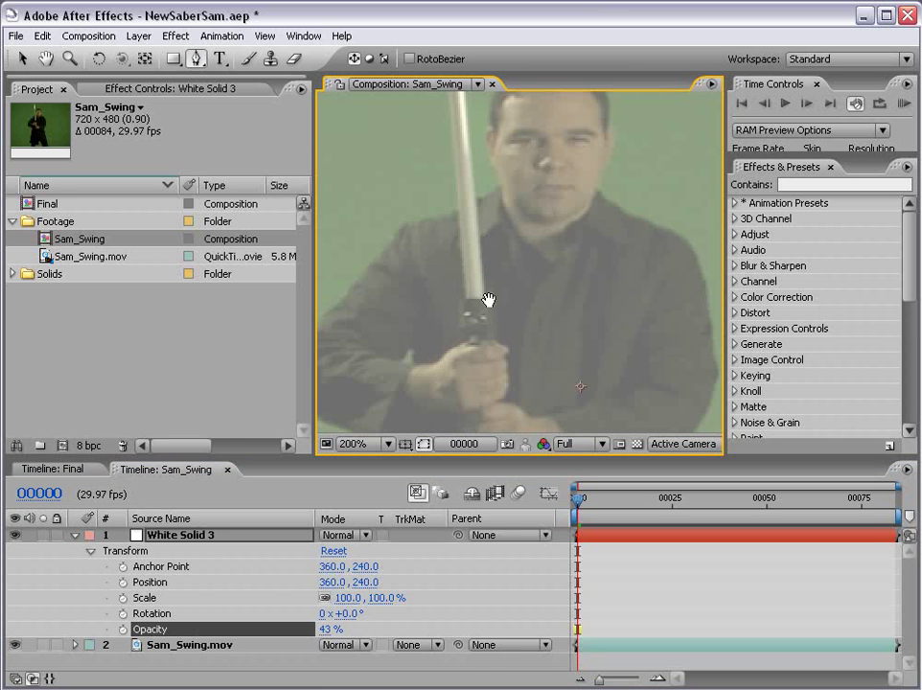
pyautogui.click(484, 306)
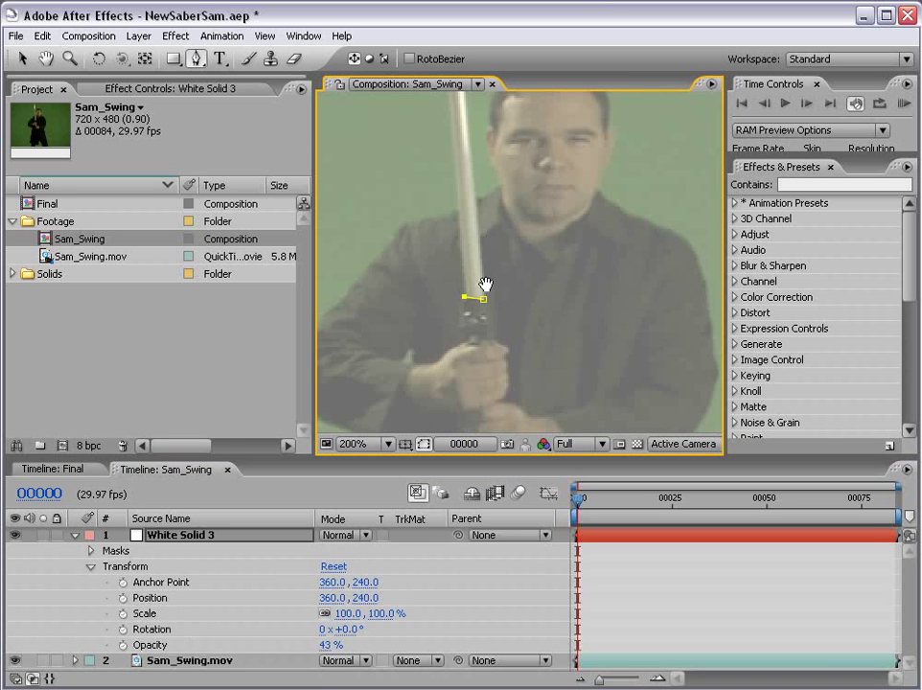
pyautogui.press(',')
pyautogui.click(479, 182)
pyautogui.click(489, 175)
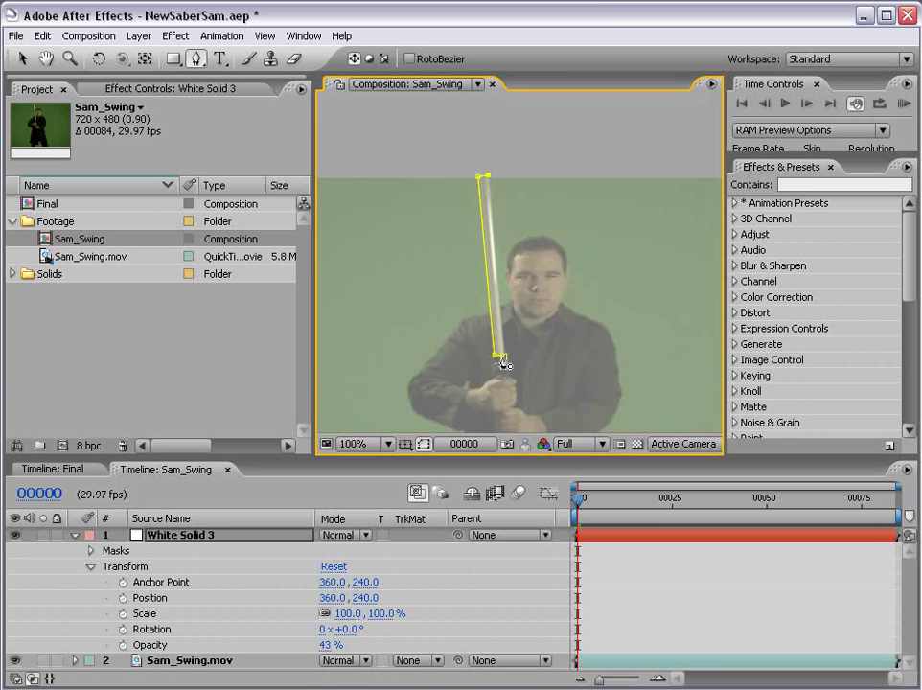
pyautogui.click(501, 358)
pyautogui.click(614, 559)
pyautogui.click(600, 535)
# Step: Start Mask Shape keyframing for the white solid's blade mask at frame 0
pyautogui.press('.')
pyautogui.press('space')
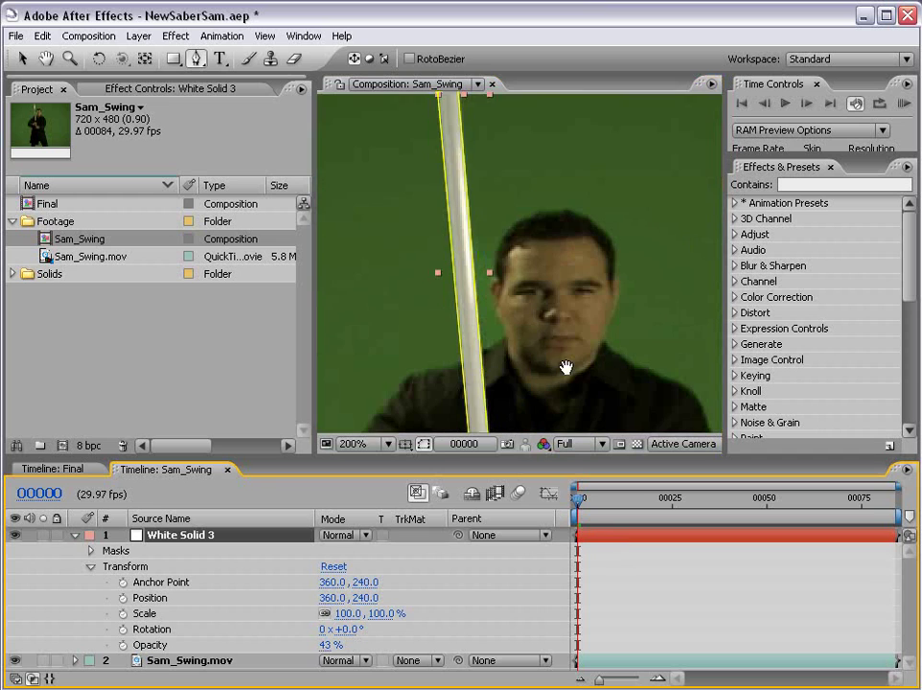
pyautogui.moveTo(494, 365); pyautogui.dragTo(520, 223)
pyautogui.press('g')
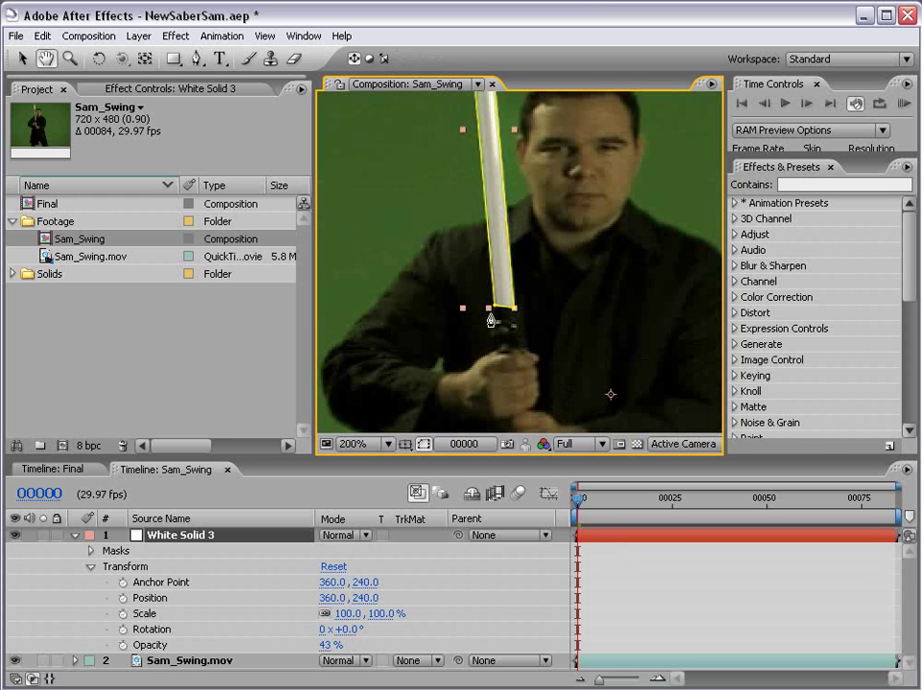
pyautogui.click(587, 554)
pyautogui.click(594, 545)
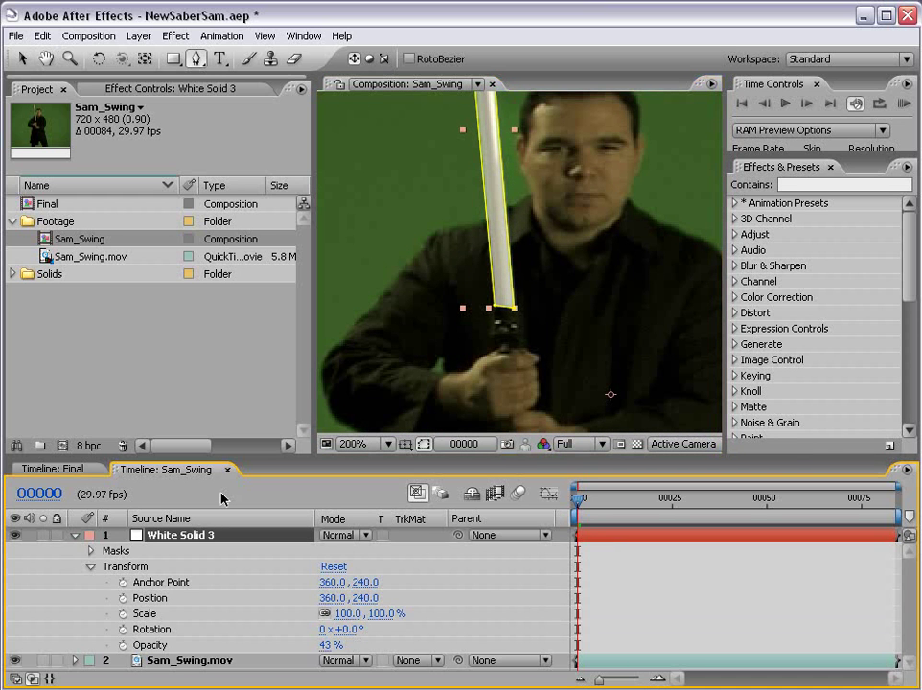
pyautogui.press('m')
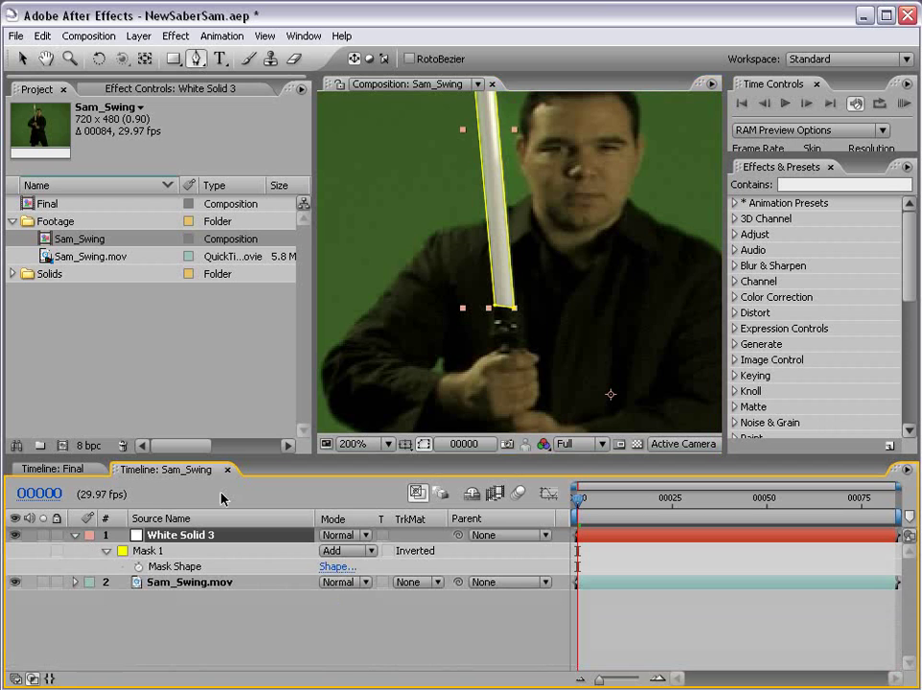
pyautogui.click(138, 568)
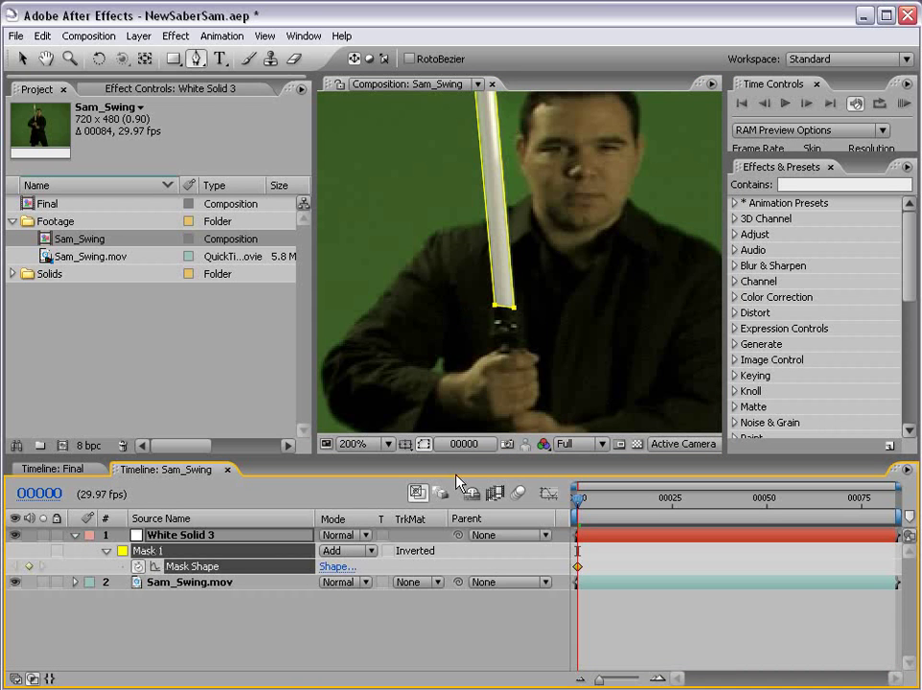
# Step: Go to frame 1 and move the mask's corner points to match the blade
pyautogui.press('pagedown')
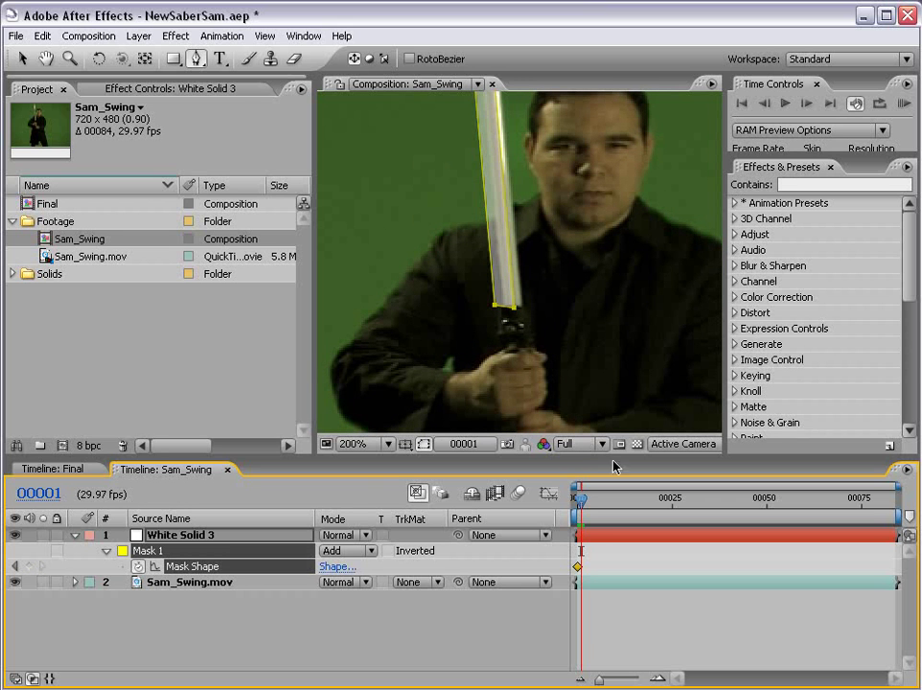
pyautogui.click(451, 408)
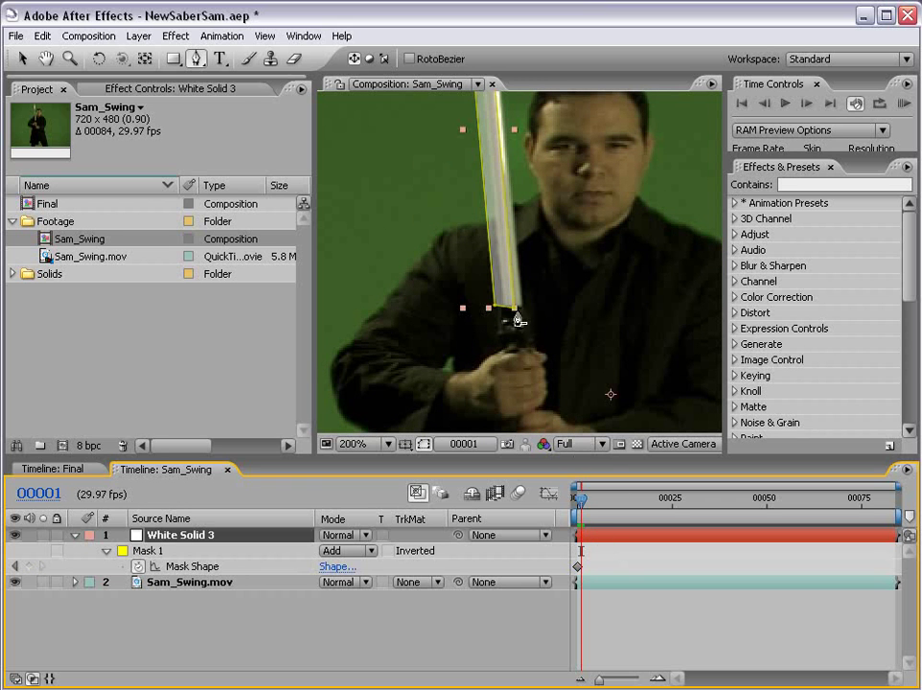
pyautogui.press('v')
pyautogui.moveTo(515, 307); pyautogui.dragTo(506, 304)
pyautogui.scroll(5, 509, 321)
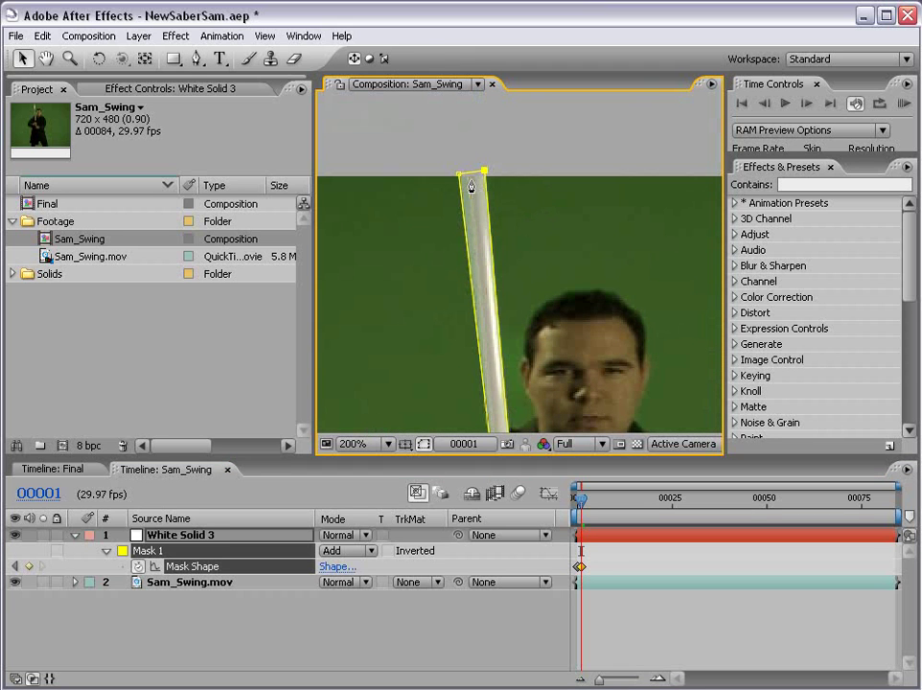
pyautogui.moveTo(477, 172); pyautogui.dragTo(484, 173)
# Step: Reshape the mask at frame 3 so its base and tip points fit the moved blade
pyautogui.press('pagedown')
pyautogui.press('pagedown')
pyautogui.moveTo(483, 172); pyautogui.dragTo(496, 172)
pyautogui.moveTo(488, 236); pyautogui.dragTo(459, 116)
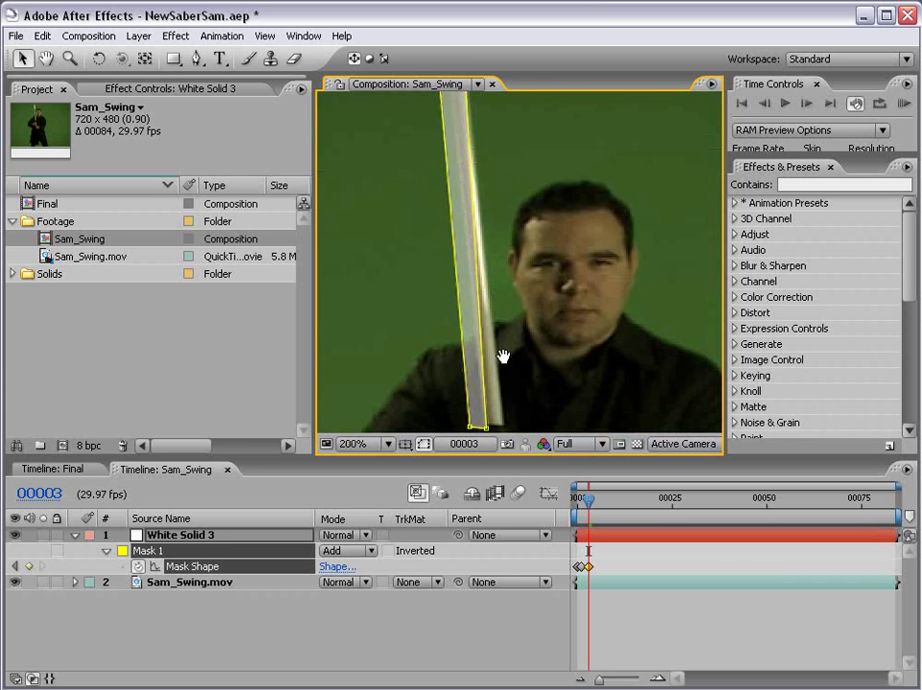
pyautogui.moveTo(508, 364); pyautogui.dragTo(496, 309)
pyautogui.moveTo(474, 360); pyautogui.dragTo(491, 354)
pyautogui.scroll(5, 445, 149)
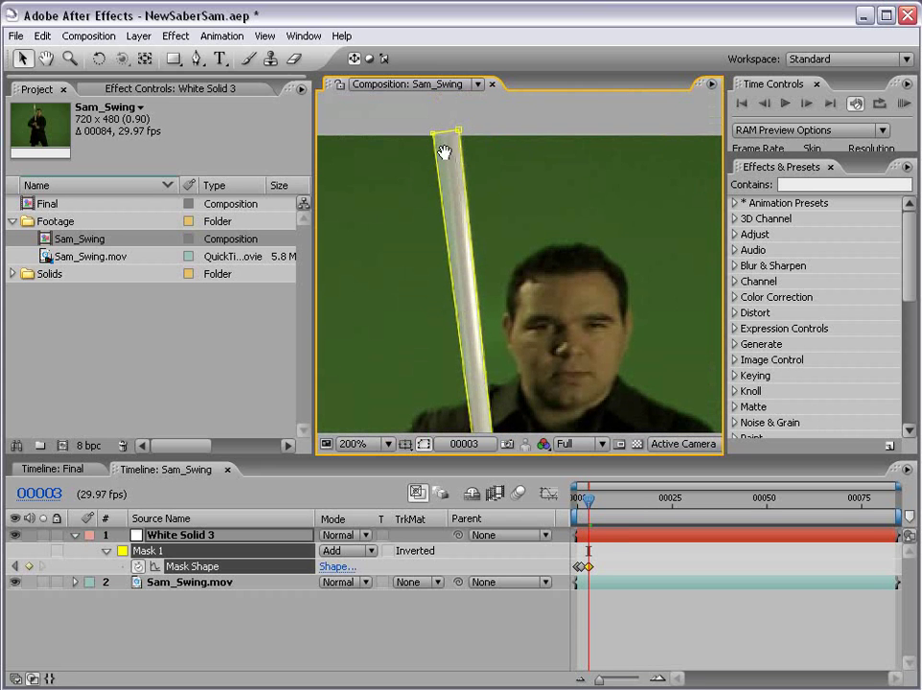
pyautogui.moveTo(433, 134); pyautogui.dragTo(443, 134)
pyautogui.click(644, 639)
# Step: Set the masked white solid's opacity to 100%
pyautogui.scroll(-1, 562, 358)
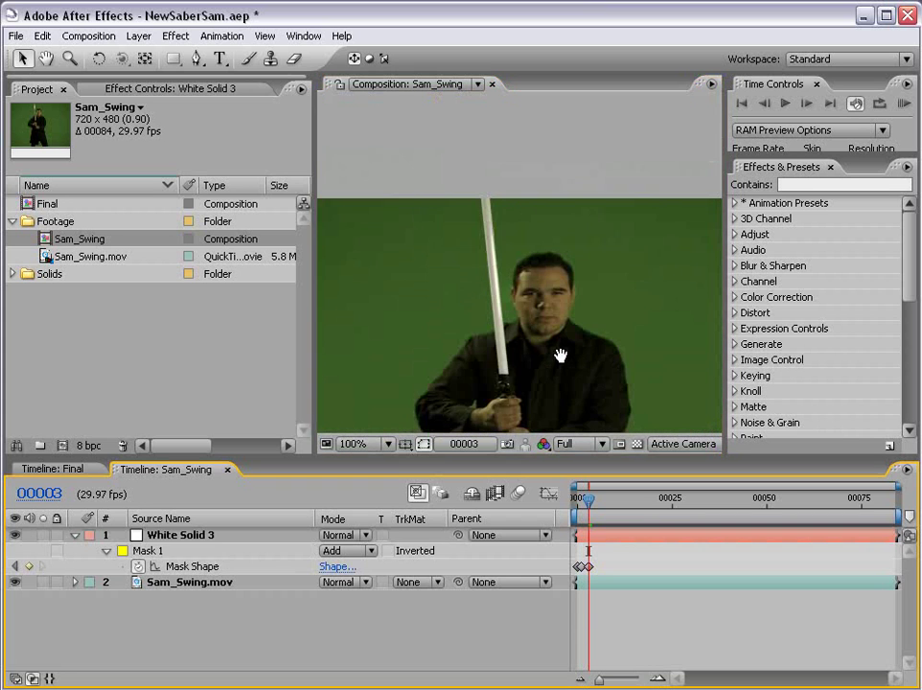
pyautogui.moveTo(559, 356); pyautogui.dragTo(549, 317)
pyautogui.click(604, 537)
pyautogui.press('t')
pyautogui.moveTo(336, 551); pyautogui.dragTo(494, 547)
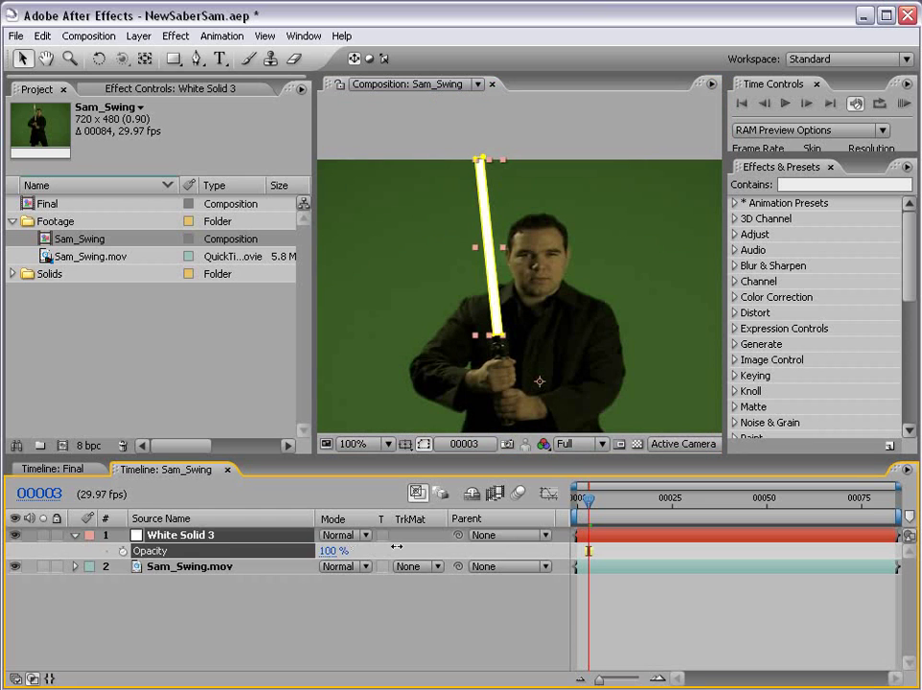
# Step: Step back and forth through the first frames to check how the white mask follows the blade
pyautogui.click(648, 640)
pyautogui.press('pageup')
pyautogui.press('pageup')
pyautogui.press('pagedown')
pyautogui.press('pagedown')
pyautogui.press('pageup')
pyautogui.press('pageup')
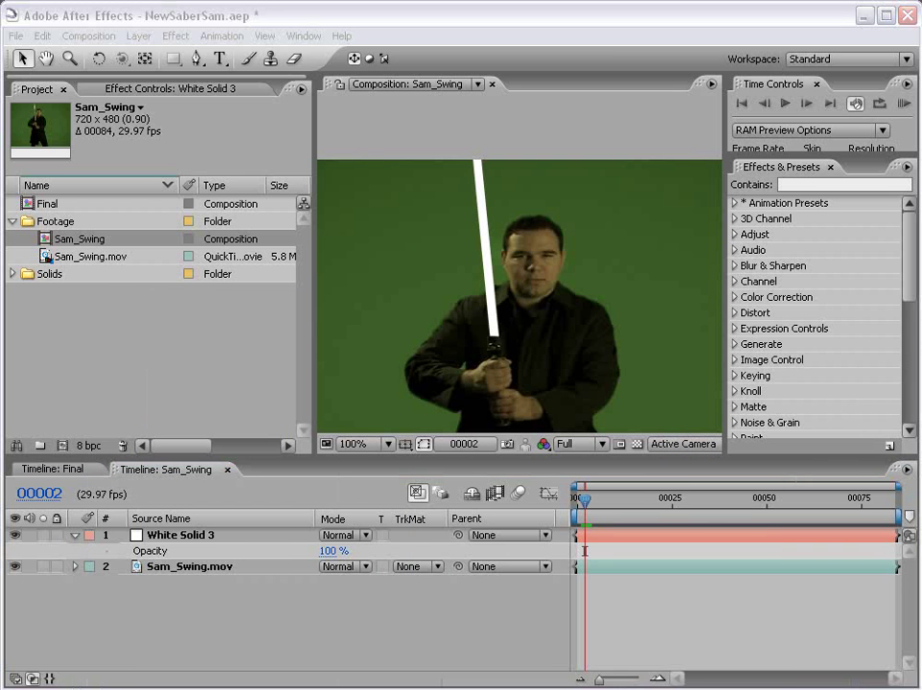
pyautogui.click(768, 604)
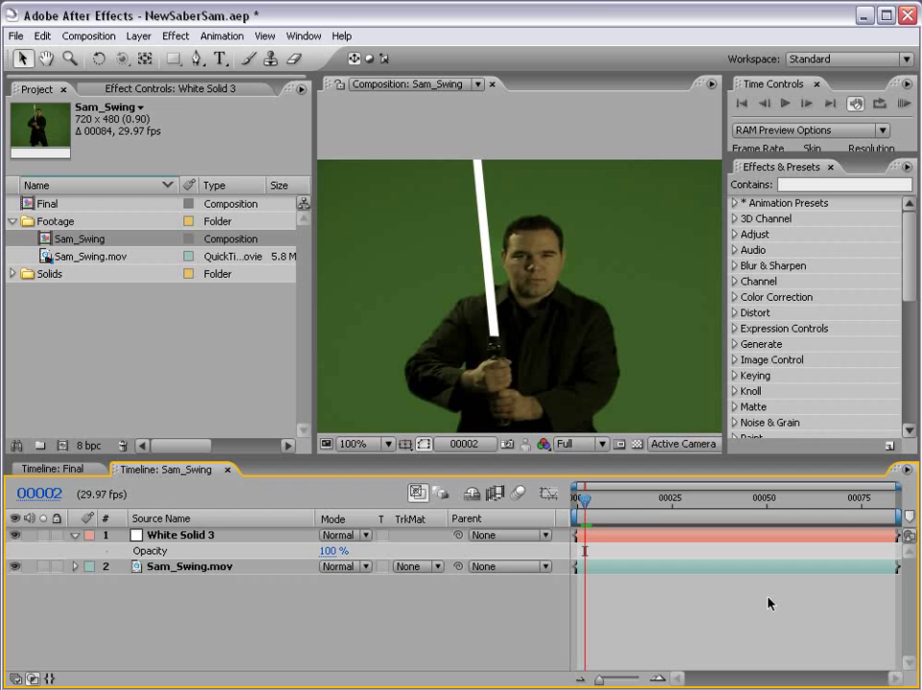
# Step: Delete the masked white solid layer from the Sam_Swing composition
pyautogui.click(179, 537)
pyautogui.press('Delete')
pyautogui.scroll(-1, 497, 285)
pyautogui.press('space')
pyautogui.moveTo(498, 286); pyautogui.dragTo(497, 224)
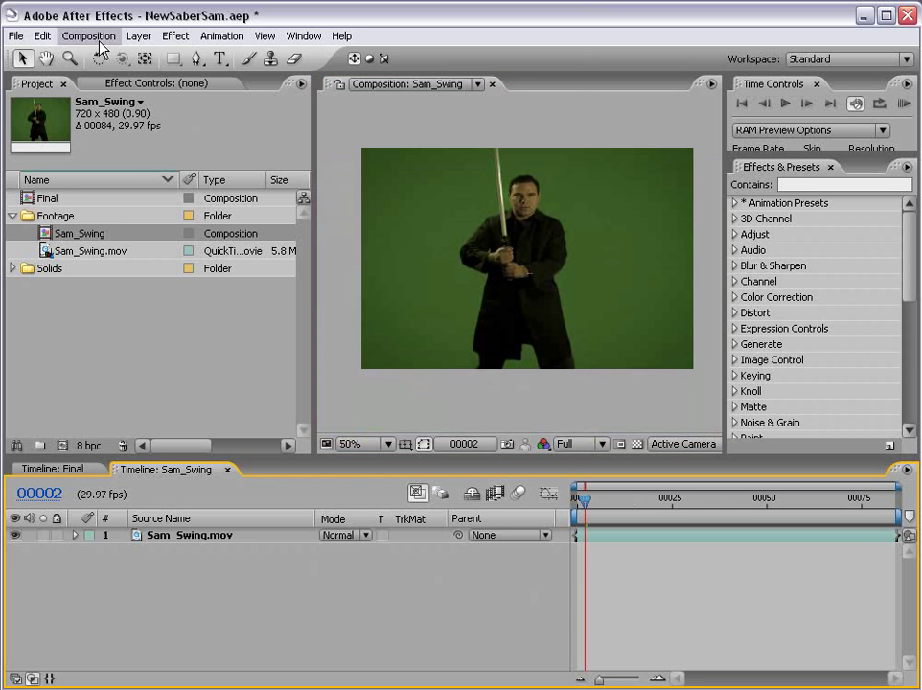
# Step: Create a new composition-sized white solid named Saber above the Sam_Swing footage
pyautogui.click(139, 35)
pyautogui.moveTo(326, 56)
pyautogui.click(381, 71)
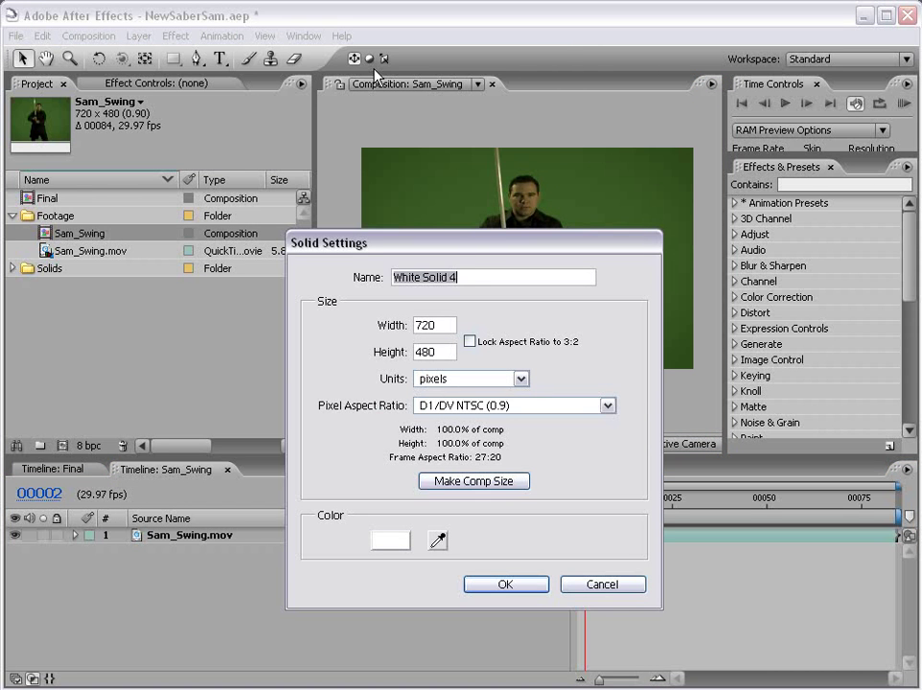
pyautogui.write('S')
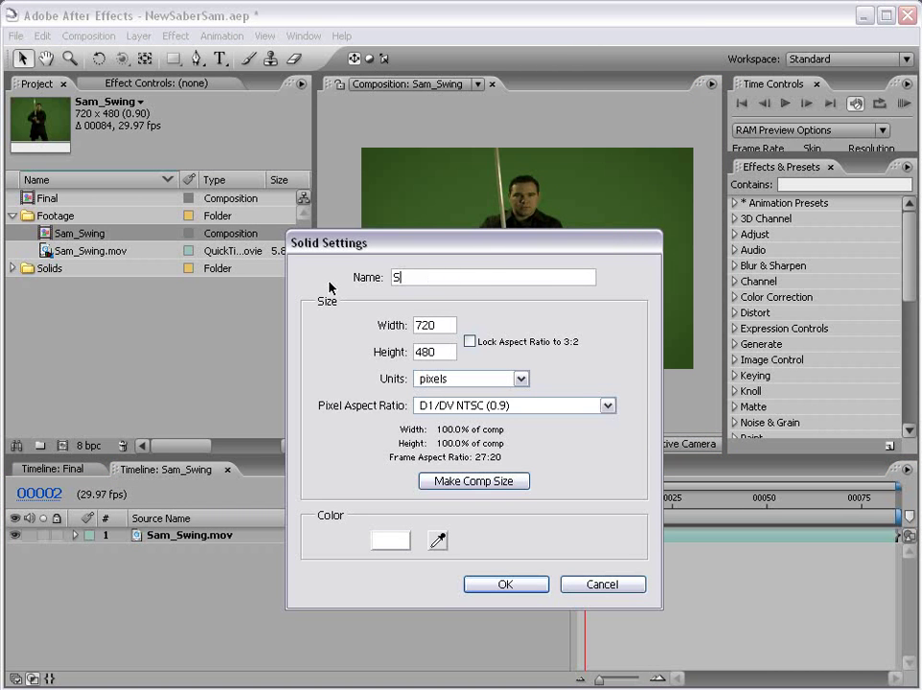
pyautogui.write('aber')
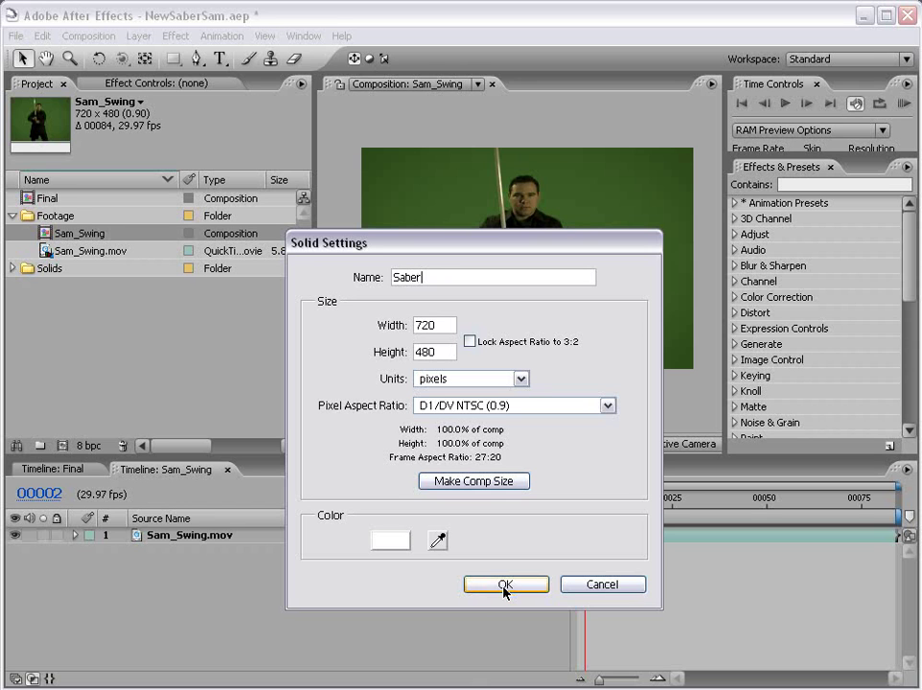
pyautogui.click(487, 481)
pyautogui.click(505, 584)
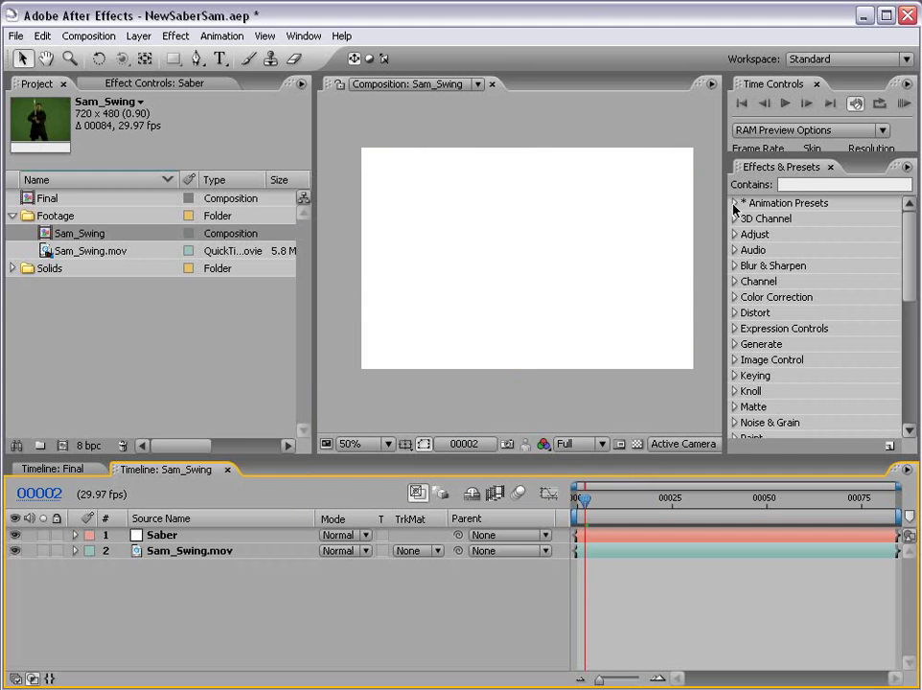
# Step: Apply the Light_Saber preset from the AndrewKramer VFX presets to the Saber solid
pyautogui.click(734, 204)
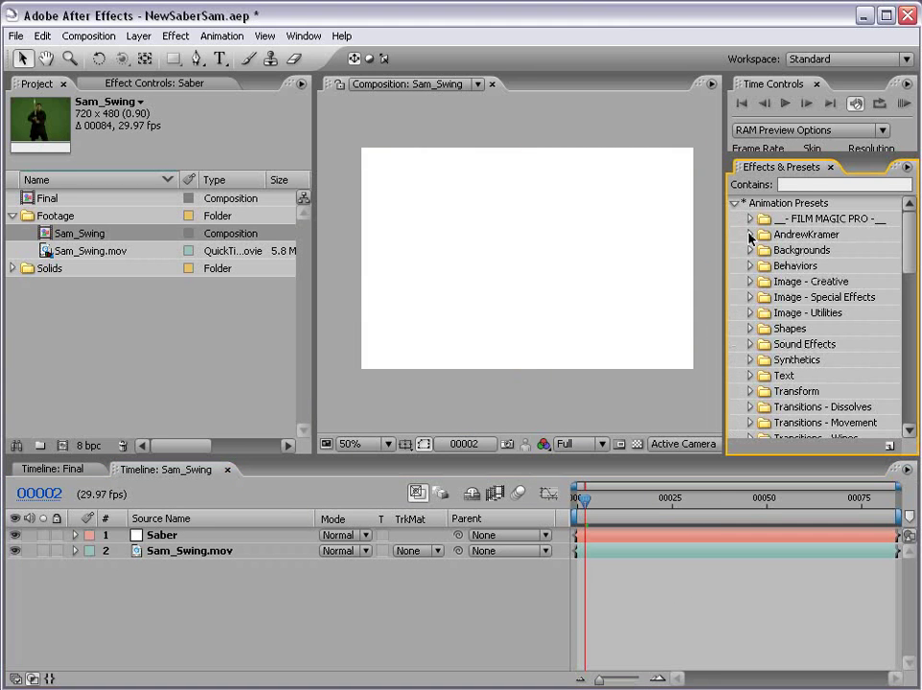
pyautogui.click(749, 235)
pyautogui.click(766, 282)
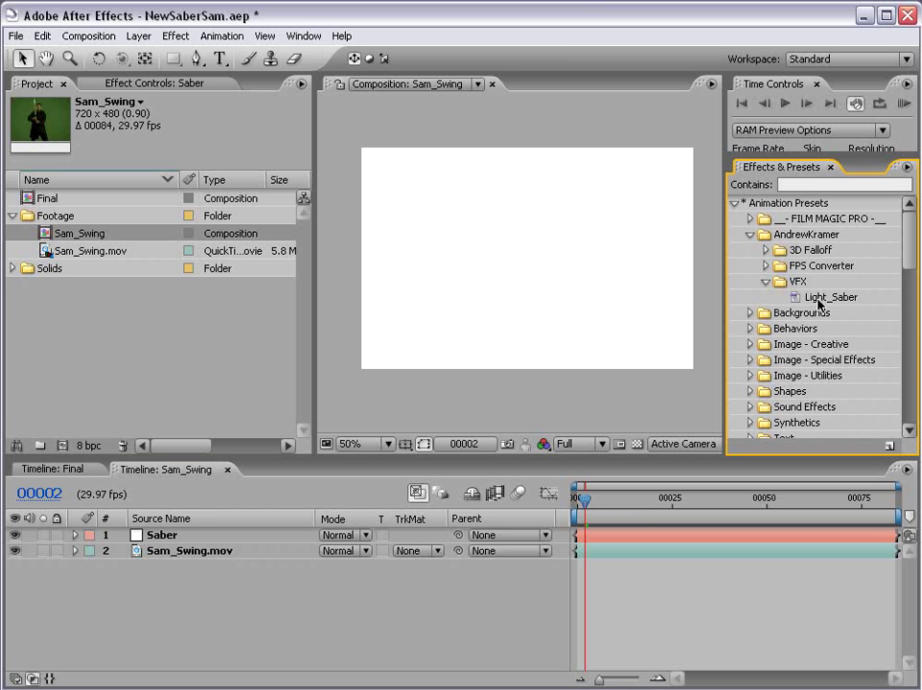
pyautogui.moveTo(814, 301); pyautogui.dragTo(426, 296)
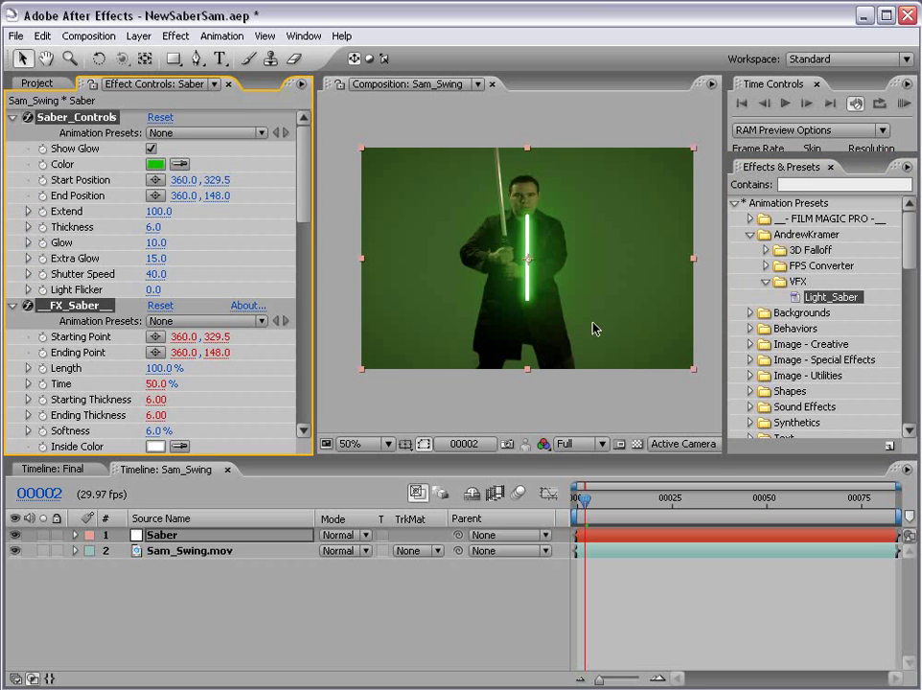
pyautogui.click(534, 409)
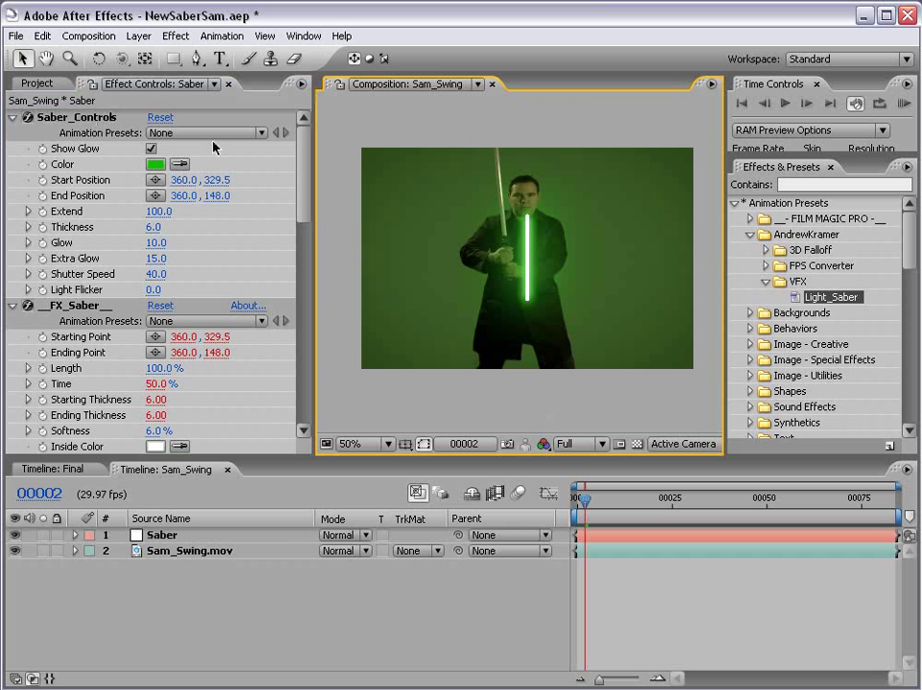
# Step: Collapse the settings of the FX_Saber, FX_Glow, FX_Extra_Glow and FX_Draft_Color effects, keeping Saber_Controls expanded
pyautogui.click(14, 308)
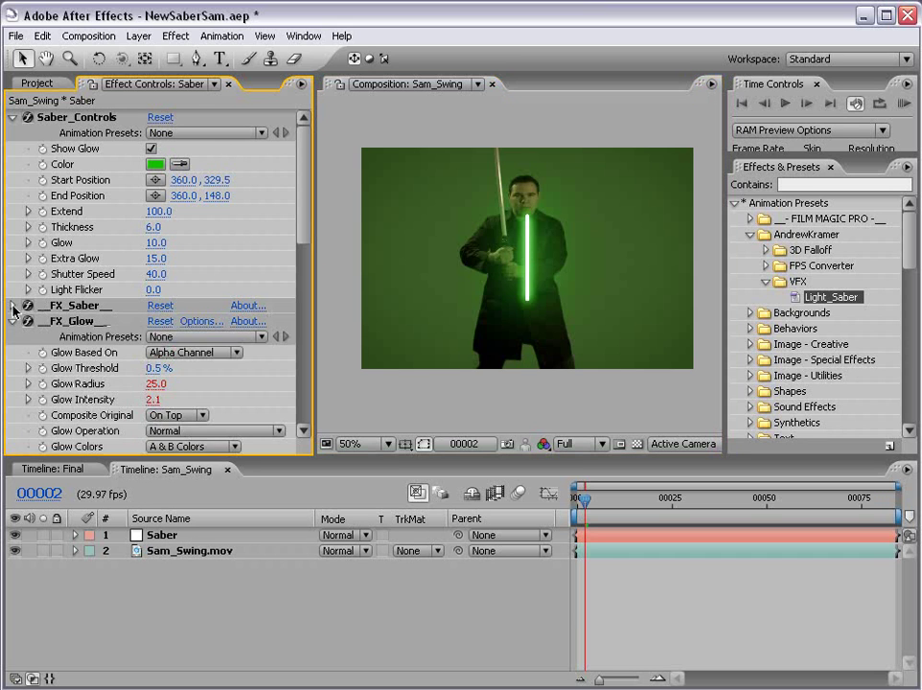
pyautogui.click(14, 321)
pyautogui.click(13, 336)
pyautogui.click(13, 352)
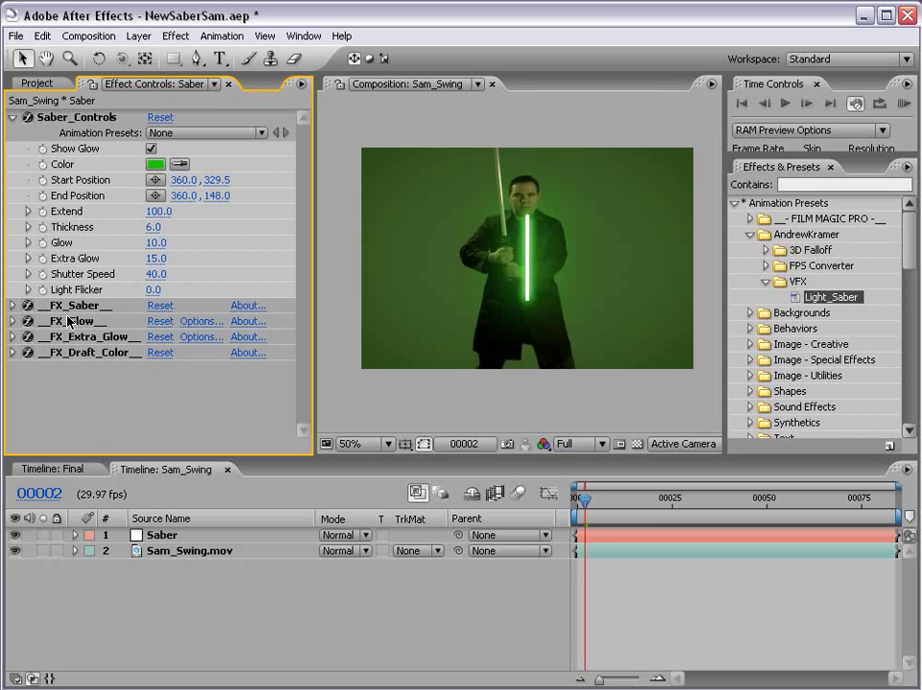
pyautogui.click(75, 117)
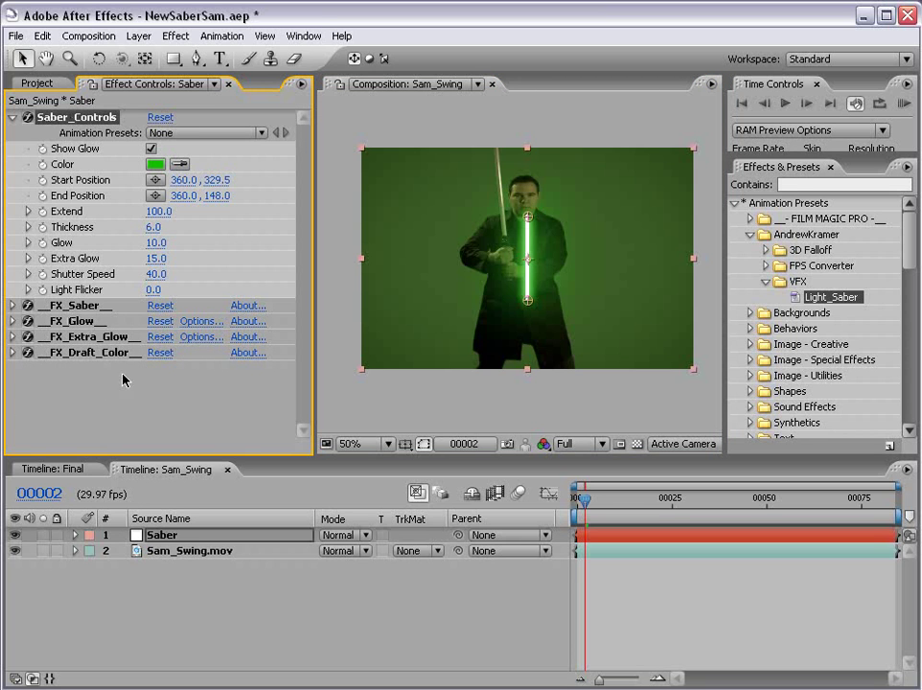
pyautogui.click(170, 391)
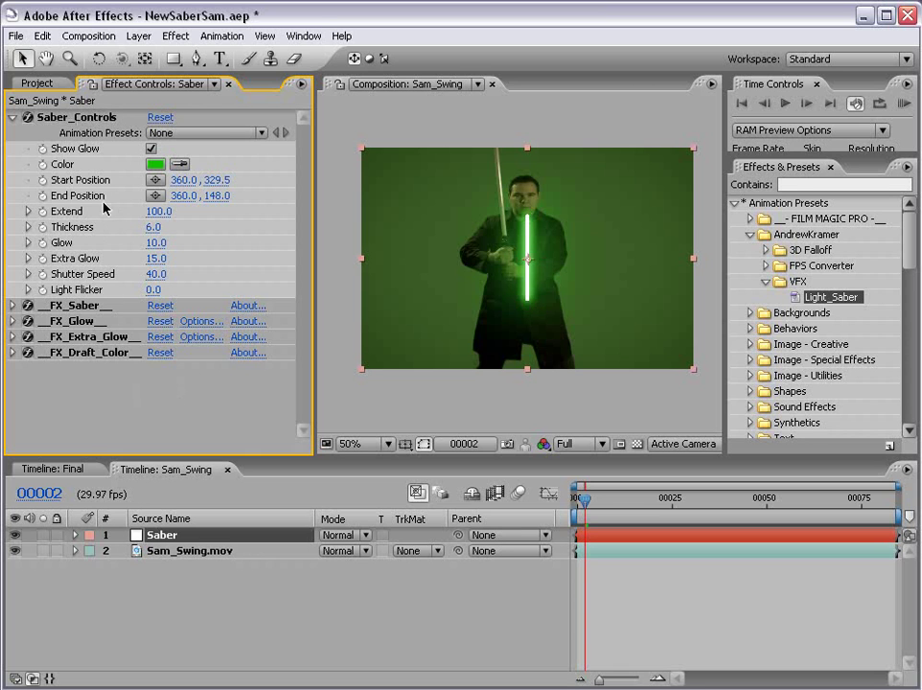
# Step: Turn off Show Glow in Saber_Controls to display a plain draft blade, and undo the trial move of its start point
pyautogui.scroll(1, 562, 284)
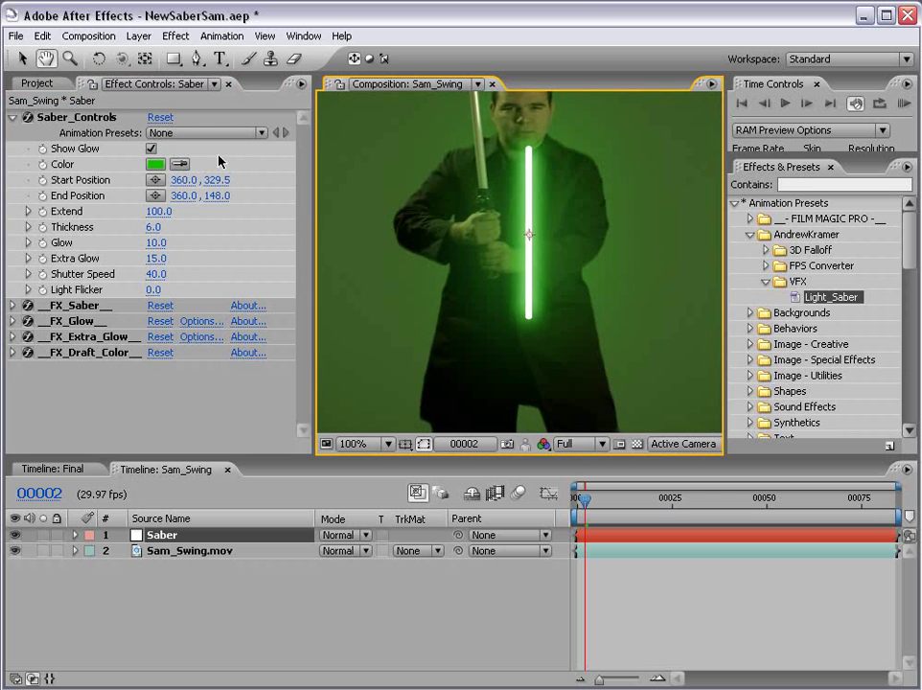
pyautogui.click(151, 149)
pyautogui.moveTo(563, 203); pyautogui.dragTo(534, 248)
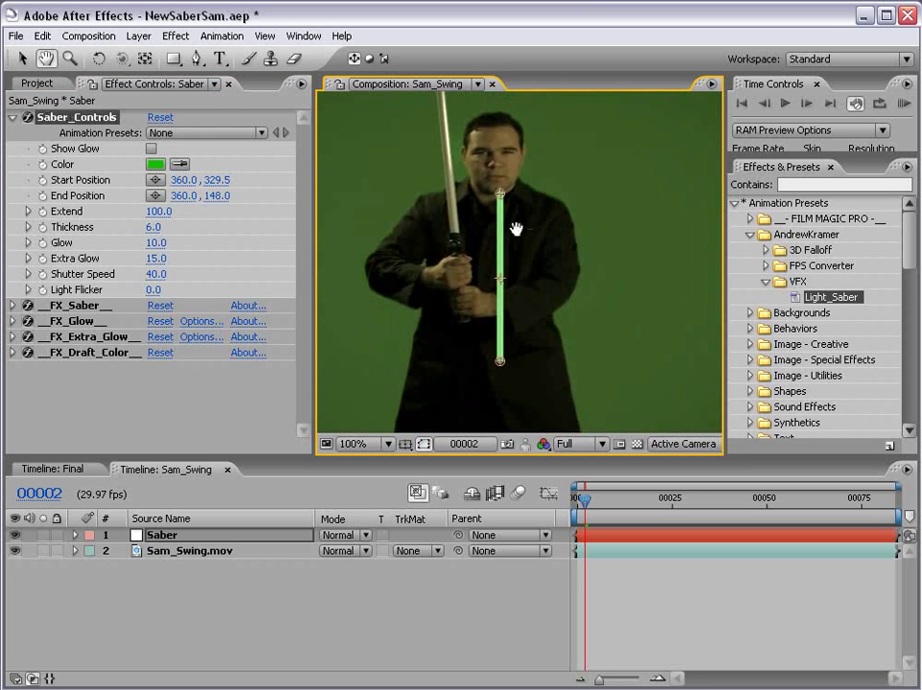
pyautogui.moveTo(501, 203)
pyautogui.mouseDown()
pyautogui.moveTo(610, 270)
pyautogui.moveTo(416, 222)
pyautogui.moveTo(500, 197)
pyautogui.mouseUp()
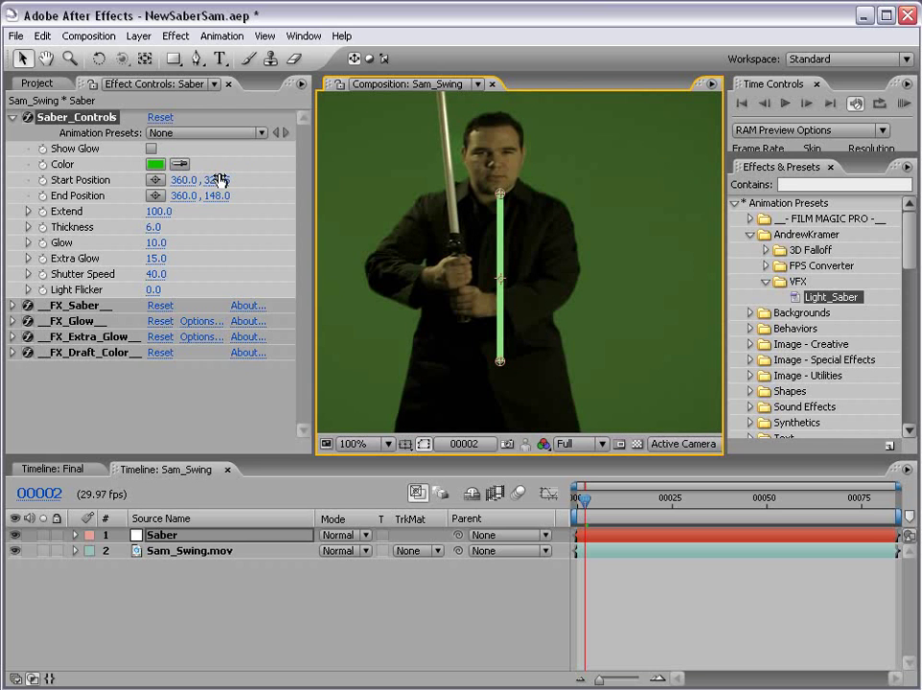
pyautogui.moveTo(464, 204); pyautogui.dragTo(471, 252)
pyautogui.moveTo(513, 409); pyautogui.dragTo(635, 292)
pyautogui.hotkey('ctrl', 'z')
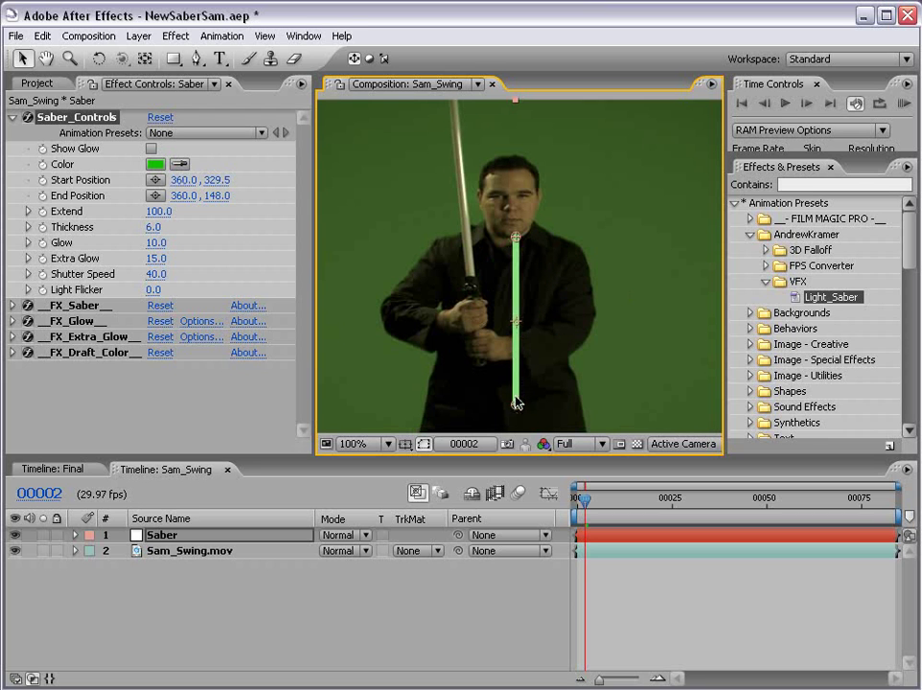
# Step: Align the draft blade with the sword at frame 2, with Start Position 310.5, 187.5 and End Position 287.0, -57.0
pyautogui.moveTo(516, 408); pyautogui.dragTo(470, 275)
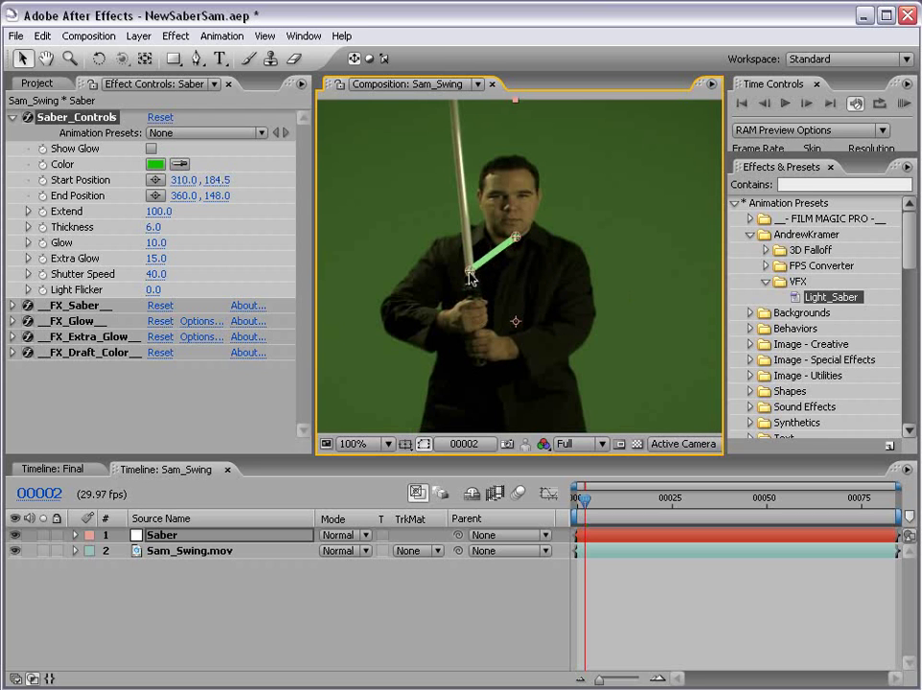
pyautogui.moveTo(477, 230); pyautogui.dragTo(458, 173)
pyautogui.moveTo(506, 342); pyautogui.dragTo(504, 228)
pyautogui.scroll(1, 484, 287)
pyautogui.moveTo(461, 356); pyautogui.dragTo(484, 331)
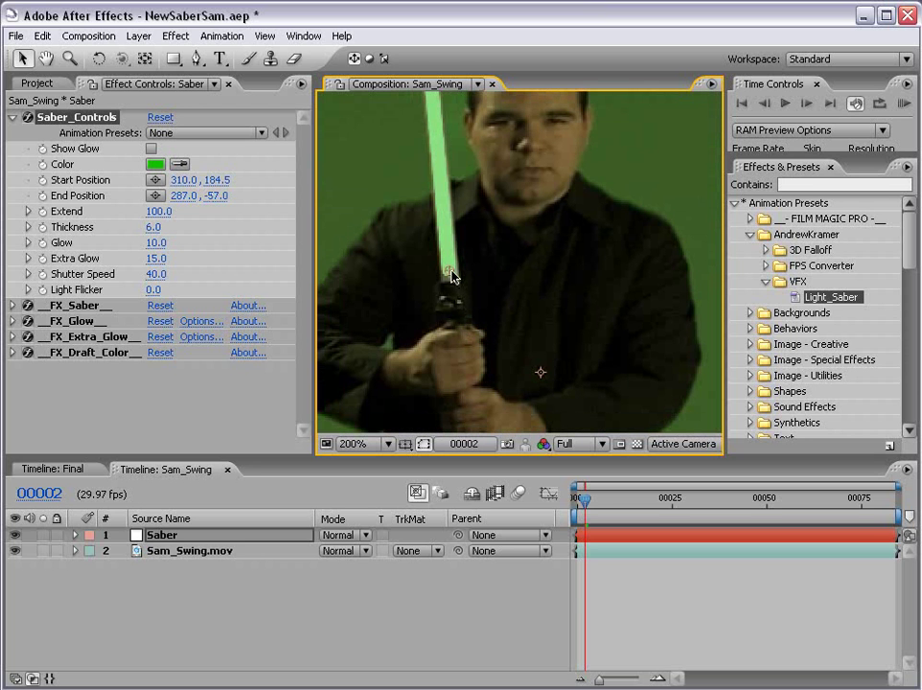
pyautogui.moveTo(448, 275); pyautogui.dragTo(451, 280)
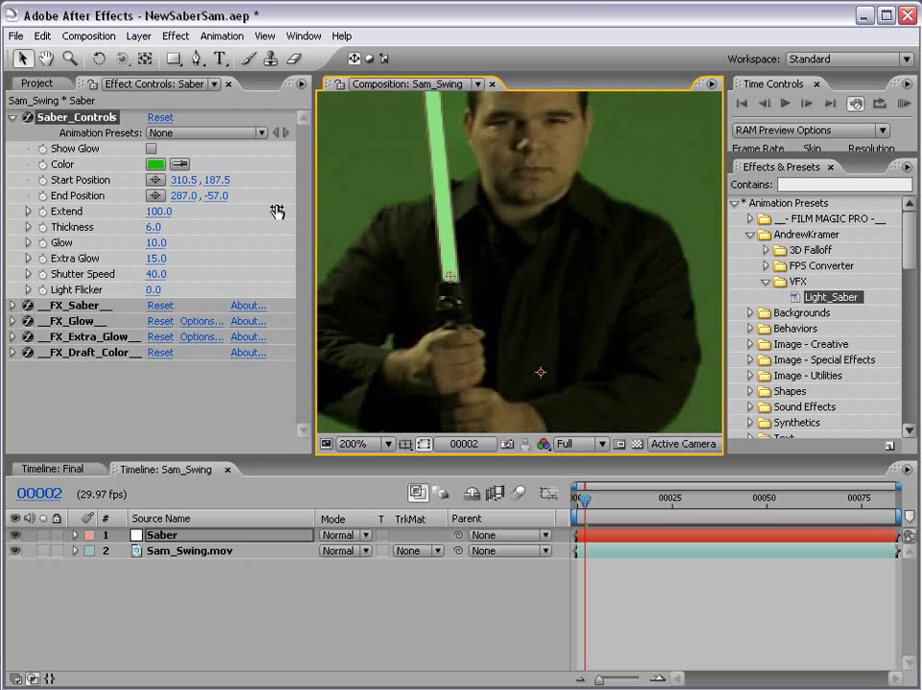
# Step: Turn Show Glow on to check the glowing blade against the hilt, and turn it off again
pyautogui.click(150, 150)
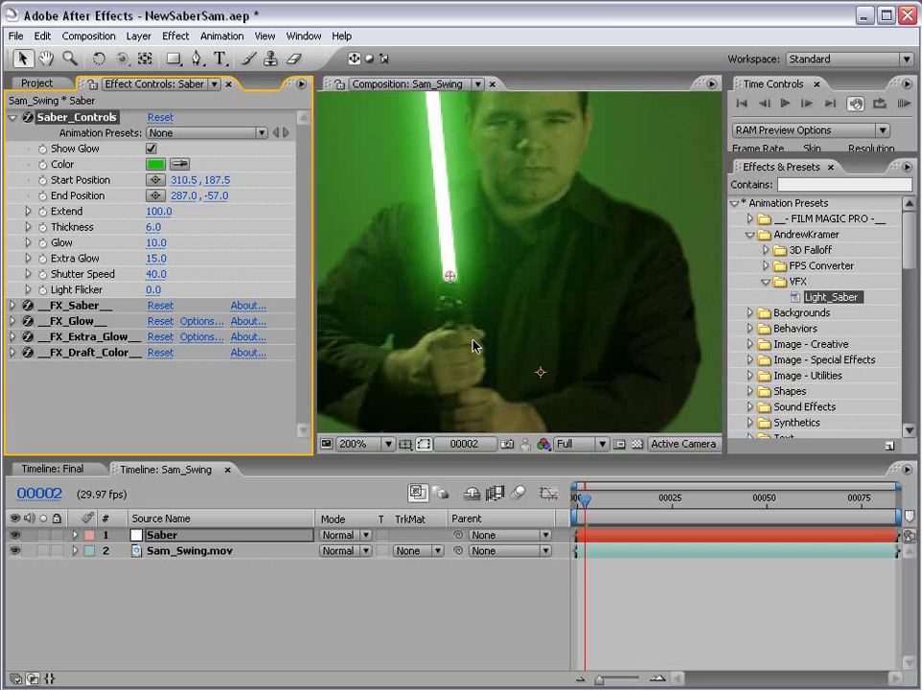
pyautogui.click(448, 277)
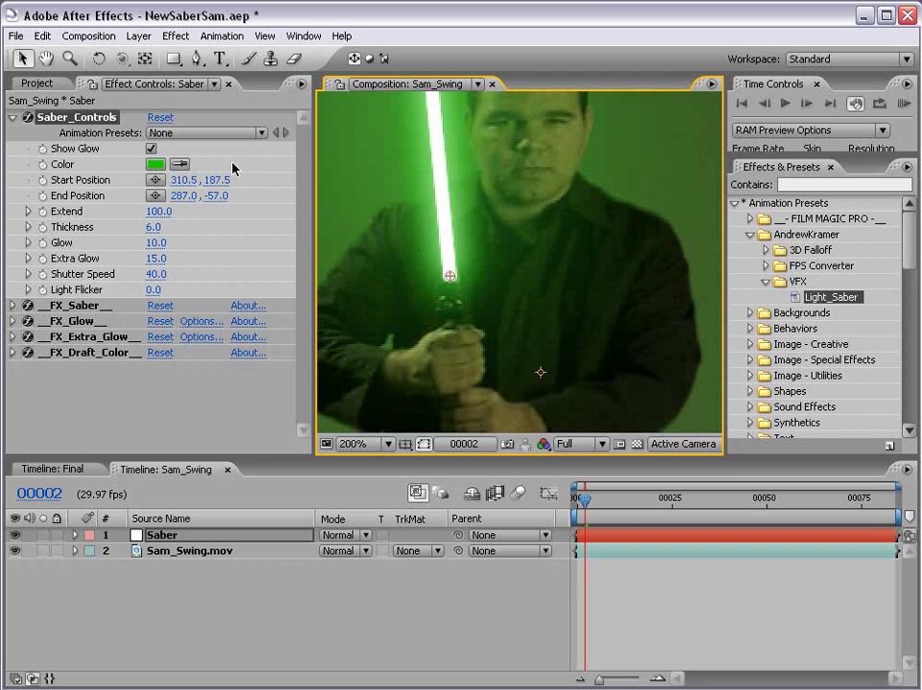
pyautogui.click(150, 148)
pyautogui.scroll(-1, 513, 283)
pyautogui.press('space')
pyautogui.moveTo(511, 192); pyautogui.dragTo(488, 233)
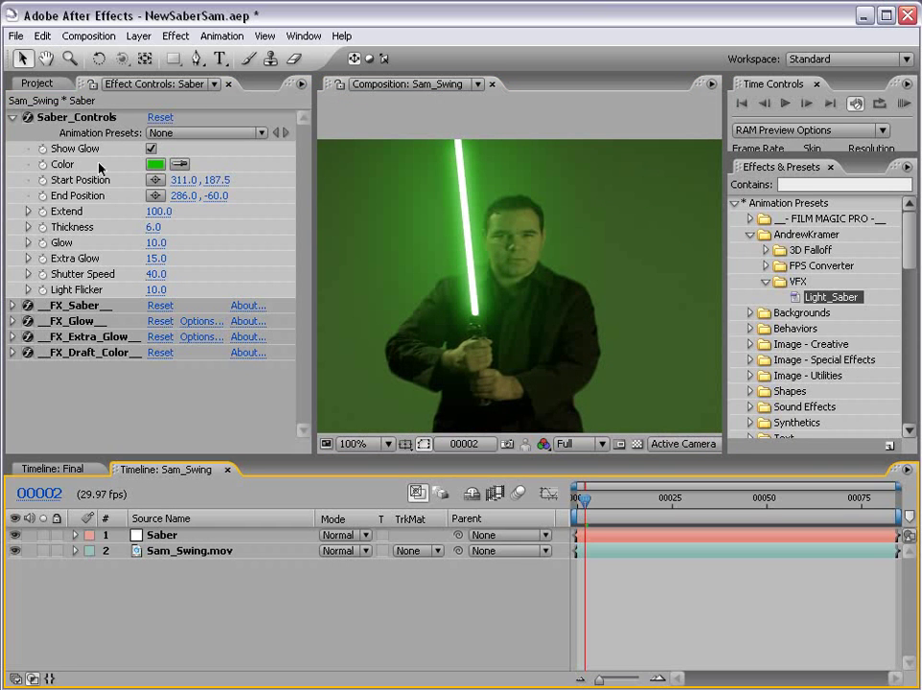
# Step: Try a light pink color for the saber's glow
pyautogui.click(153, 165)
pyautogui.moveTo(408, 357); pyautogui.dragTo(315, 341)
pyautogui.moveTo(424, 543); pyautogui.dragTo(425, 417)
pyautogui.moveTo(367, 403); pyautogui.dragTo(278, 374)
pyautogui.click(577, 373)
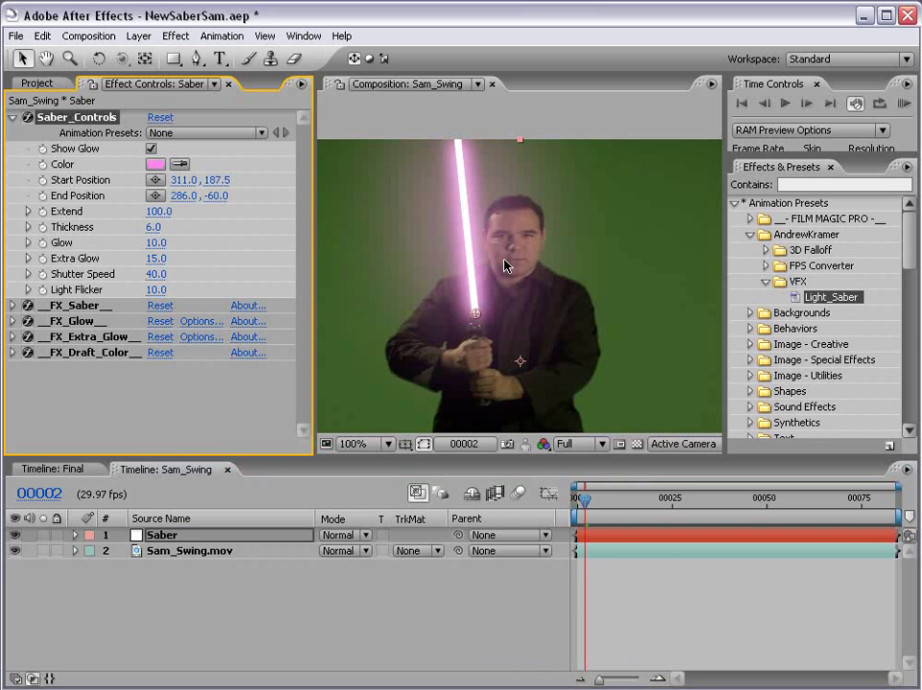
# Step: Try pure red, FF0000, as the saber's glow color
pyautogui.click(153, 164)
pyautogui.moveTo(438, 393); pyautogui.dragTo(426, 385)
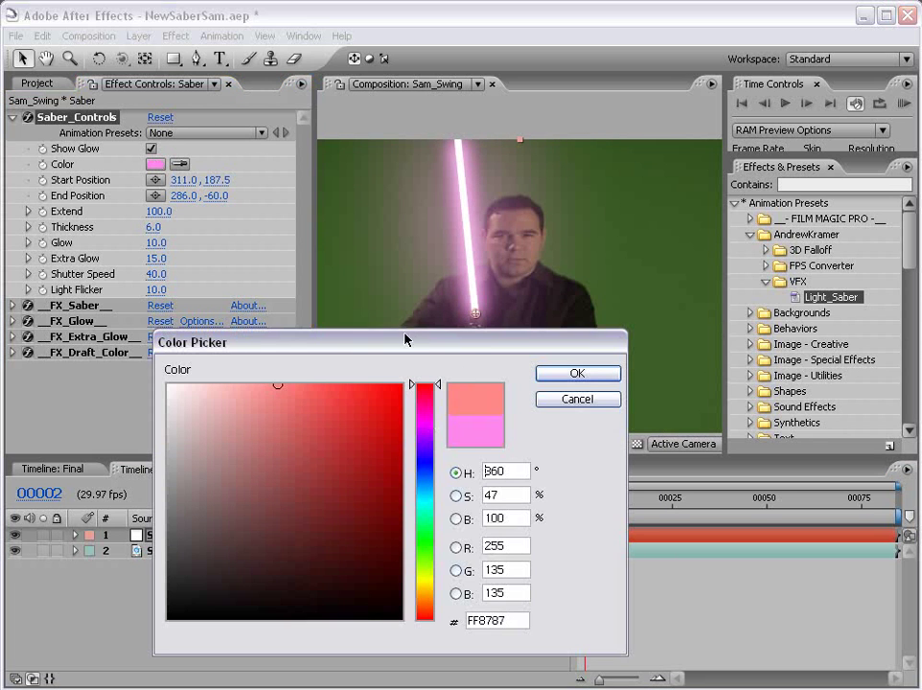
pyautogui.moveTo(363, 408); pyautogui.dragTo(401, 385)
pyautogui.click(593, 374)
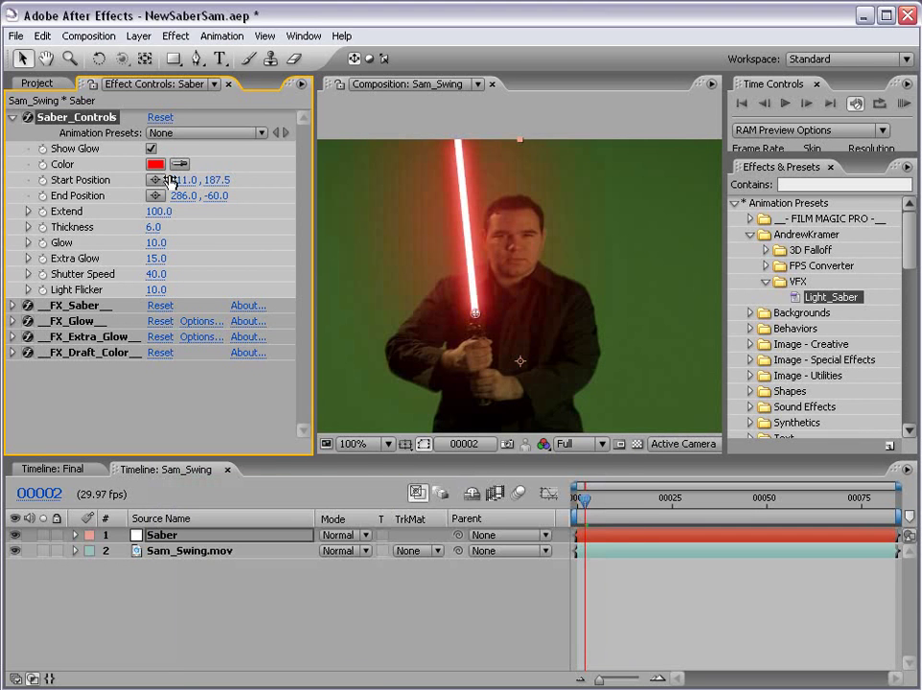
# Step: Try a cyan-blue hue as the saber's glow color
pyautogui.click(154, 164)
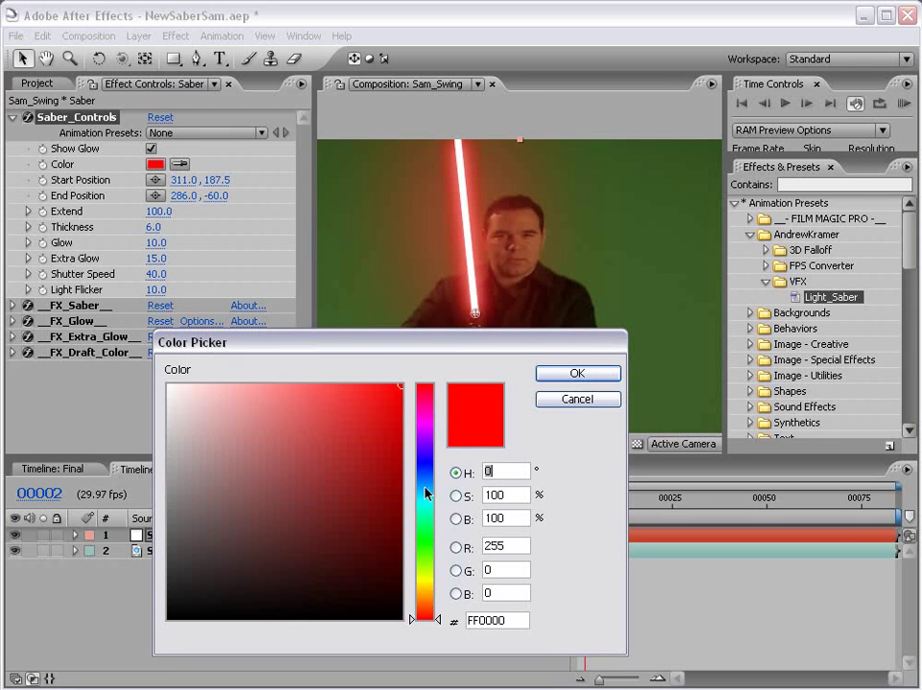
pyautogui.moveTo(425, 615); pyautogui.dragTo(431, 499)
pyautogui.click(577, 374)
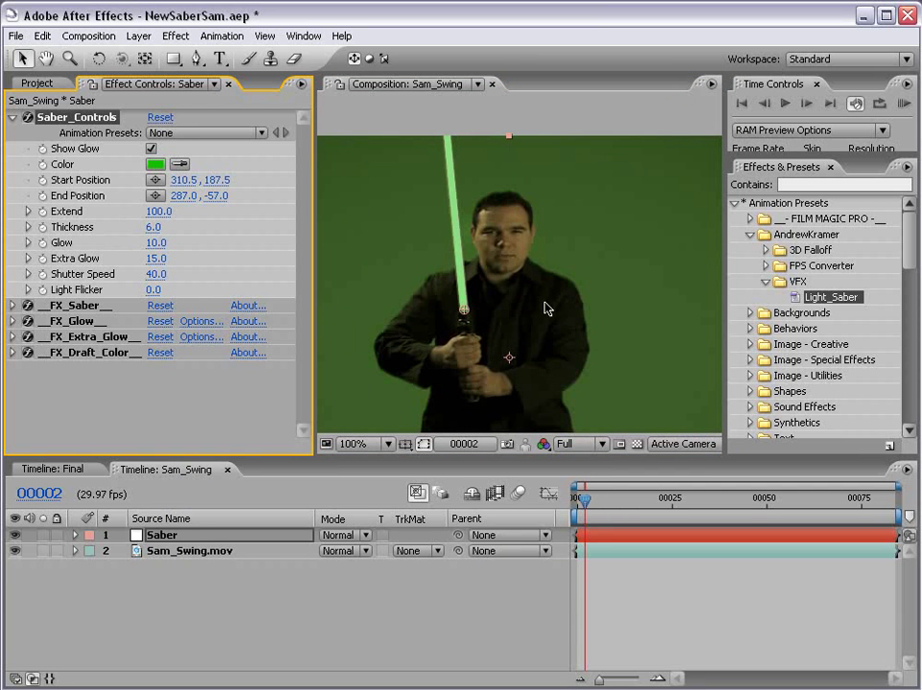
# Step: Undo the placement of the saber's start and end points
pyautogui.hotkey('ctrl', 'z')
pyautogui.hotkey('ctrl', 'z')
pyautogui.hotkey('ctrl', 'z')
pyautogui.hotkey('ctrl', 'z')
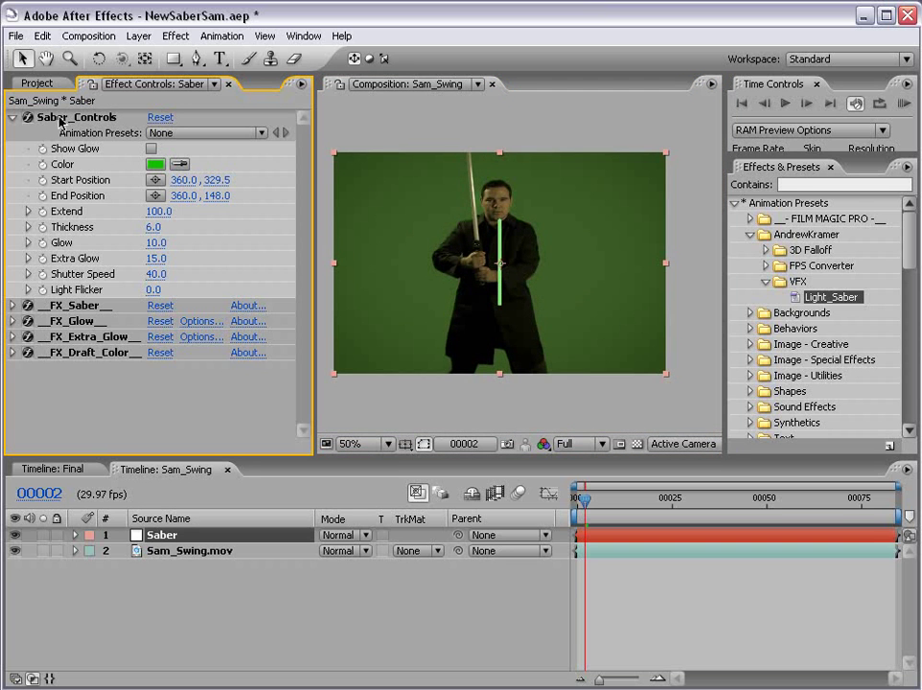
# Step: Align the blade with the sword at frame 2, with Start Position 311.0, 187.5 and End Position 286.0, -60.0
pyautogui.click(69, 118)
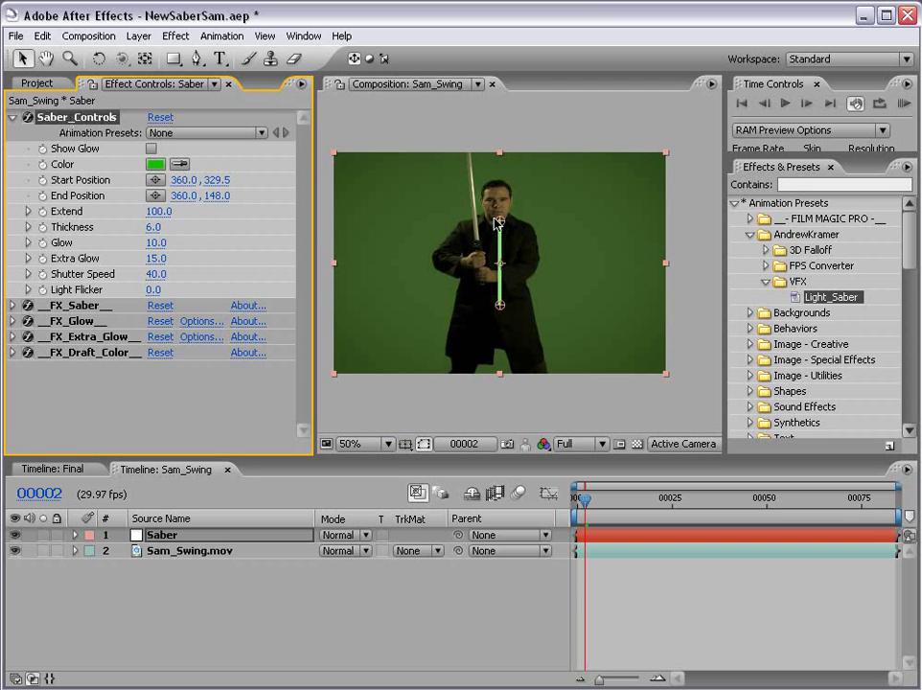
pyautogui.moveTo(505, 224); pyautogui.dragTo(474, 144)
pyautogui.moveTo(504, 308); pyautogui.dragTo(454, 300)
pyautogui.scroll(1, 485, 261)
pyautogui.scroll(3, 456, 202)
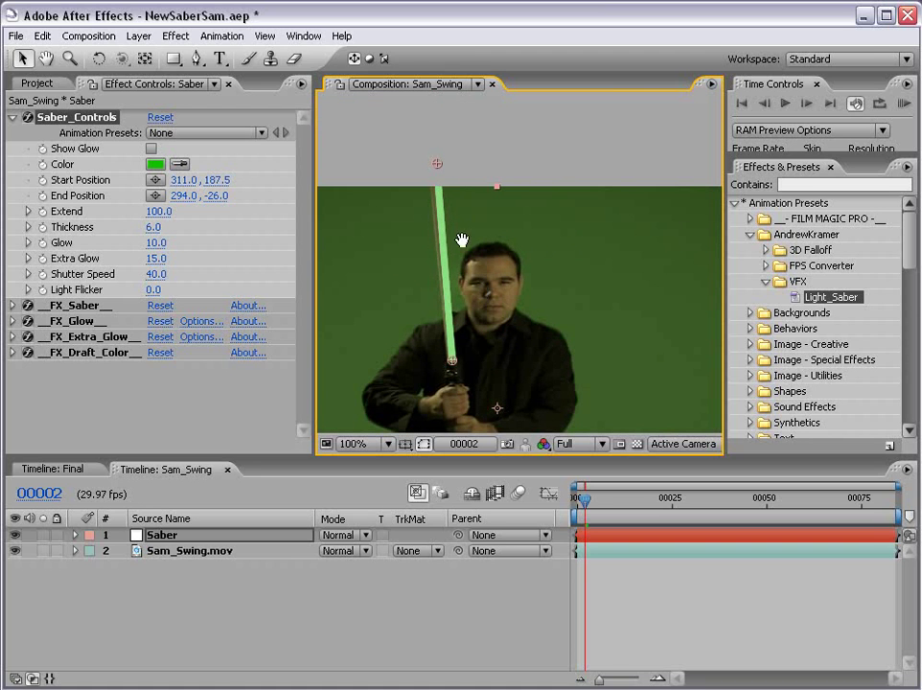
pyautogui.moveTo(442, 163); pyautogui.dragTo(435, 132)
# Step: Try retracting and extending the blade with Extend, with the glow temporarily shown, and return it to 100.0
pyautogui.click(241, 244)
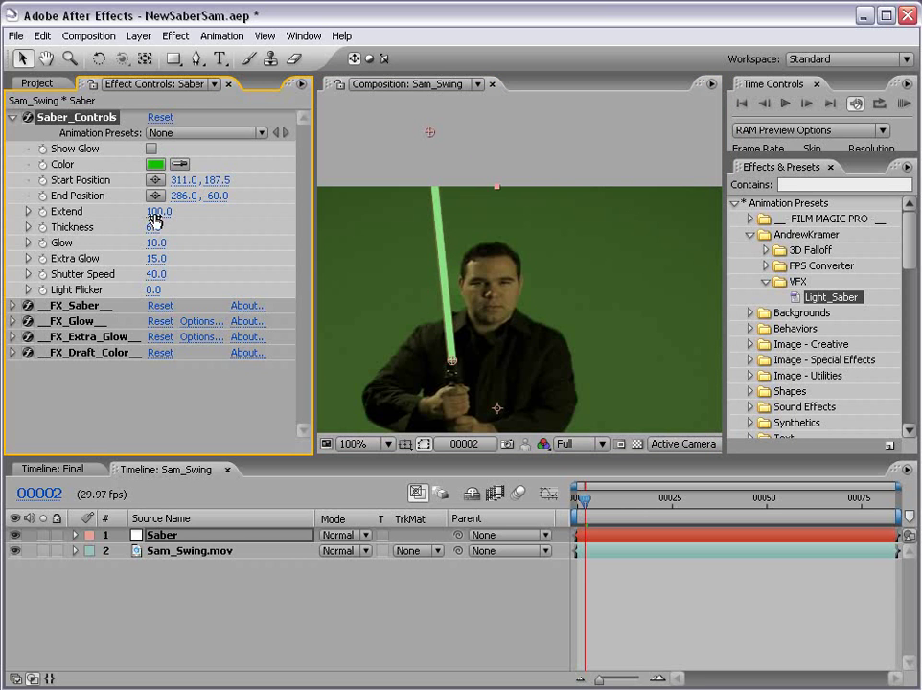
pyautogui.moveTo(156, 213); pyautogui.dragTo(209, 198)
pyautogui.click(152, 149)
pyautogui.moveTo(157, 211)
pyautogui.mouseDown()
pyautogui.moveTo(53, 211)
pyautogui.moveTo(167, 206)
pyautogui.mouseUp()
pyautogui.click(151, 149)
# Step: Try saber Thickness values of 4.3 and 7.9, and undo the changes
pyautogui.moveTo(152, 227); pyautogui.dragTo(126, 228)
pyautogui.scroll(1, 523, 297)
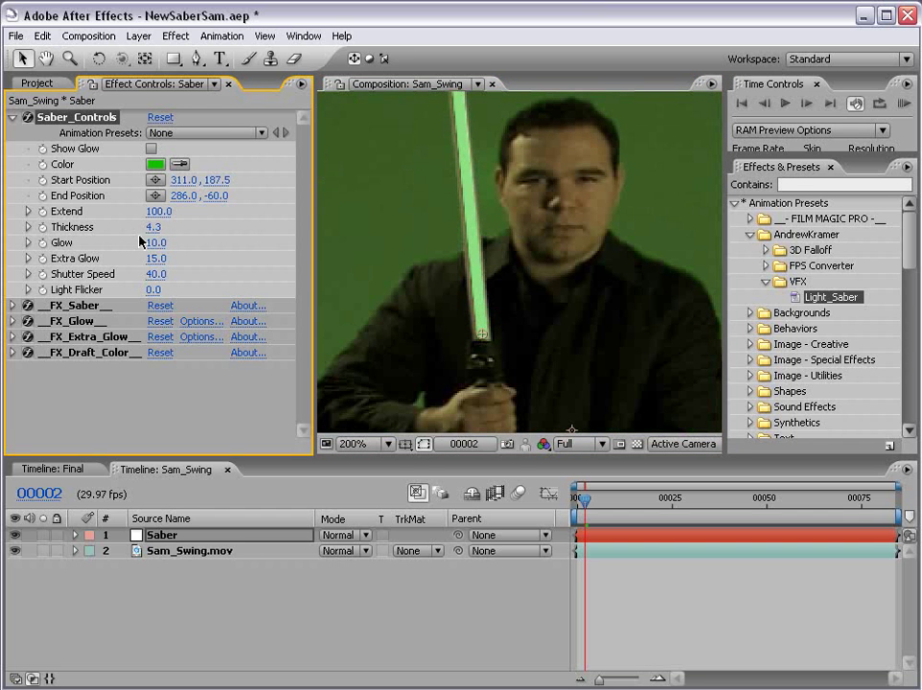
pyautogui.hotkey('ctrl', 'z')
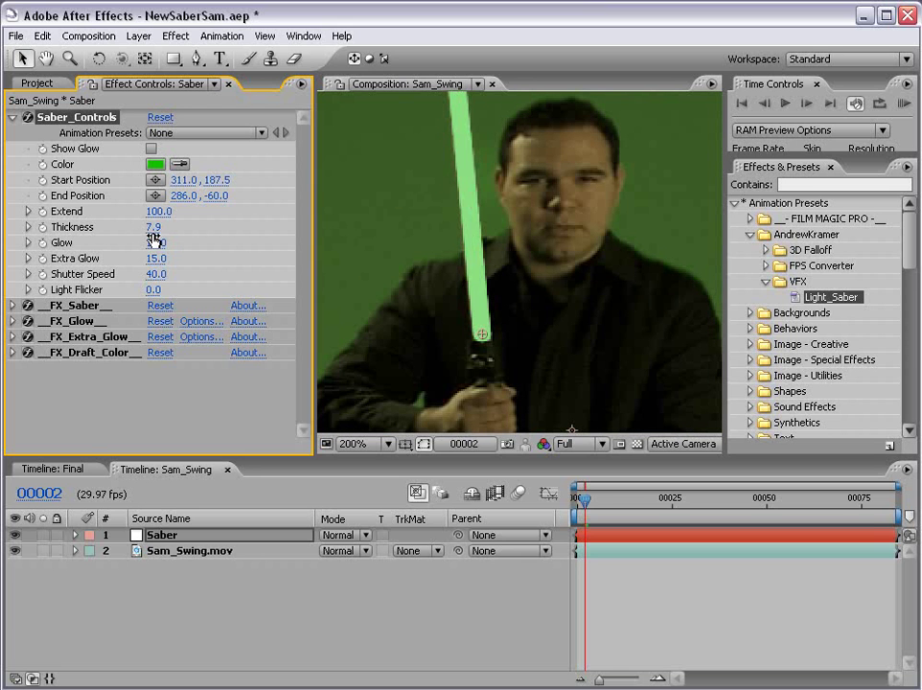
pyautogui.moveTo(153, 227); pyautogui.dragTo(190, 231)
pyautogui.hotkey('ctrl', 'z')
pyautogui.scroll(-1, 534, 278)
pyautogui.moveTo(520, 249); pyautogui.dragTo(494, 263)
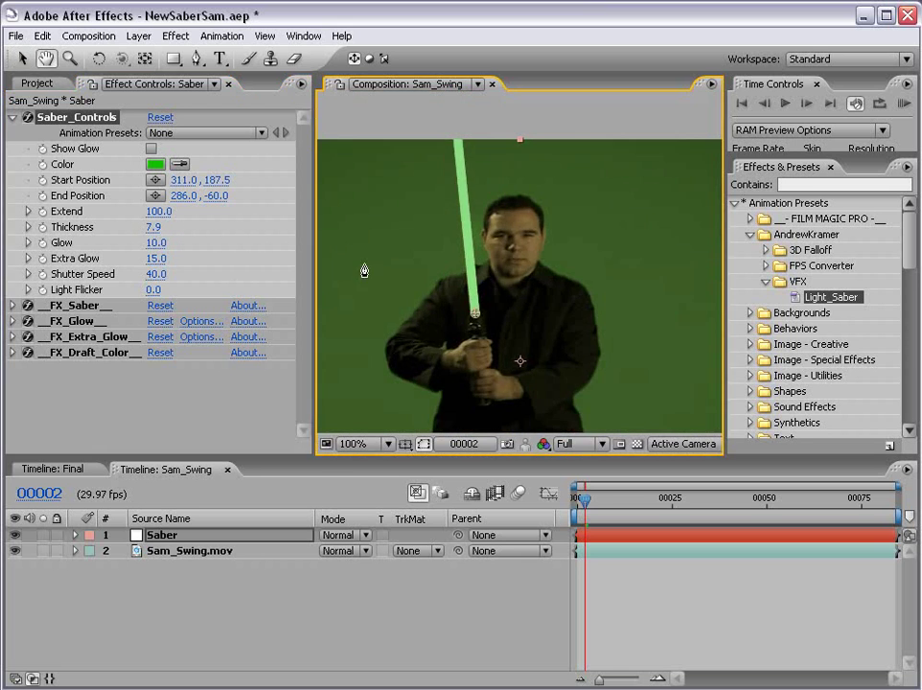
pyautogui.hotkey('ctrl', 'z')
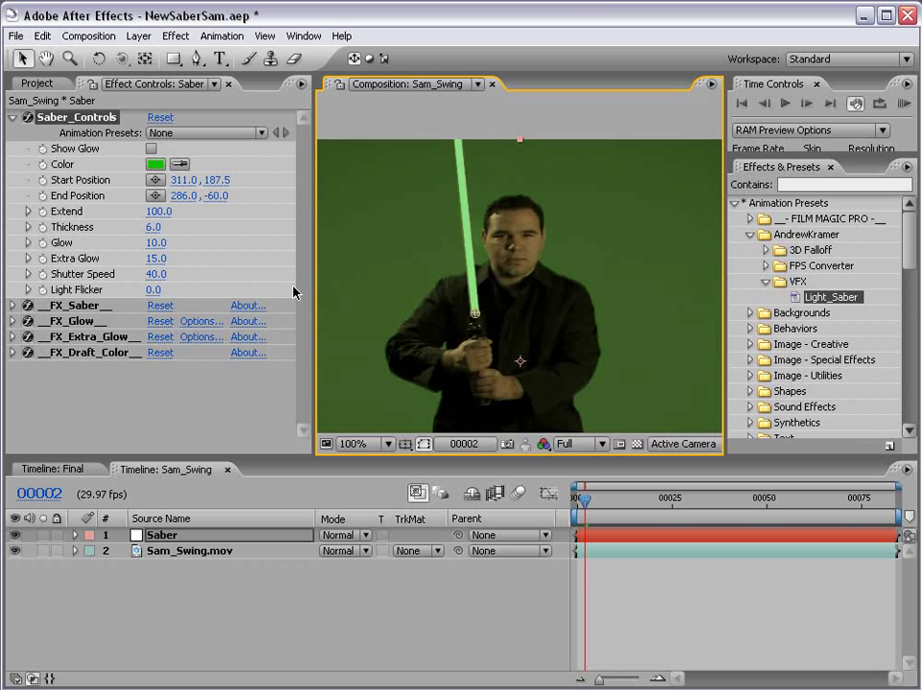
# Step: Turn on the saber's Show Glow and set Light Flicker to 10.0
pyautogui.click(151, 148)
pyautogui.moveTo(153, 243)
pyautogui.mouseDown()
pyautogui.moveTo(262, 242)
pyautogui.moveTo(46, 258)
pyautogui.moveTo(166, 252)
pyautogui.moveTo(161, 258)
pyautogui.mouseUp()
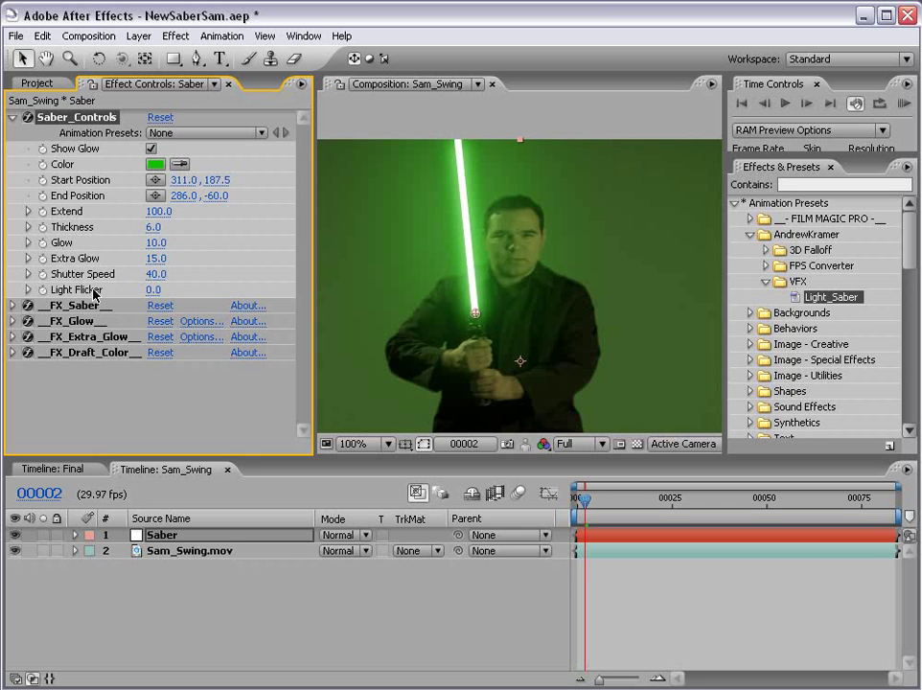
pyautogui.moveTo(152, 298); pyautogui.dragTo(386, 285)
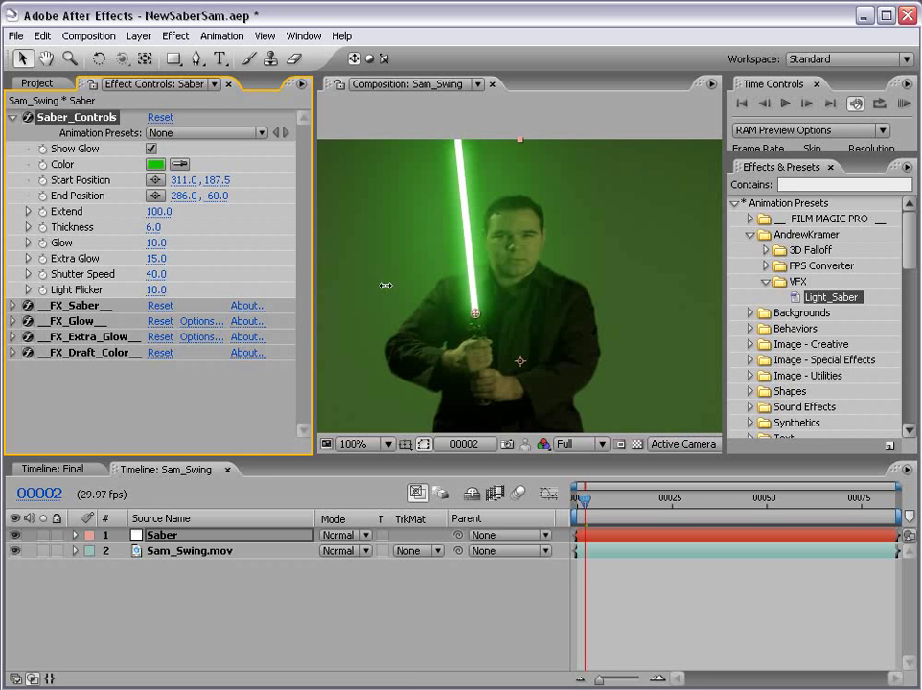
# Step: Preview the blade's flicker with the Sam_Swing.mov layer hidden, and show the layer again
pyautogui.click(14, 550)
pyautogui.press('KP_0')
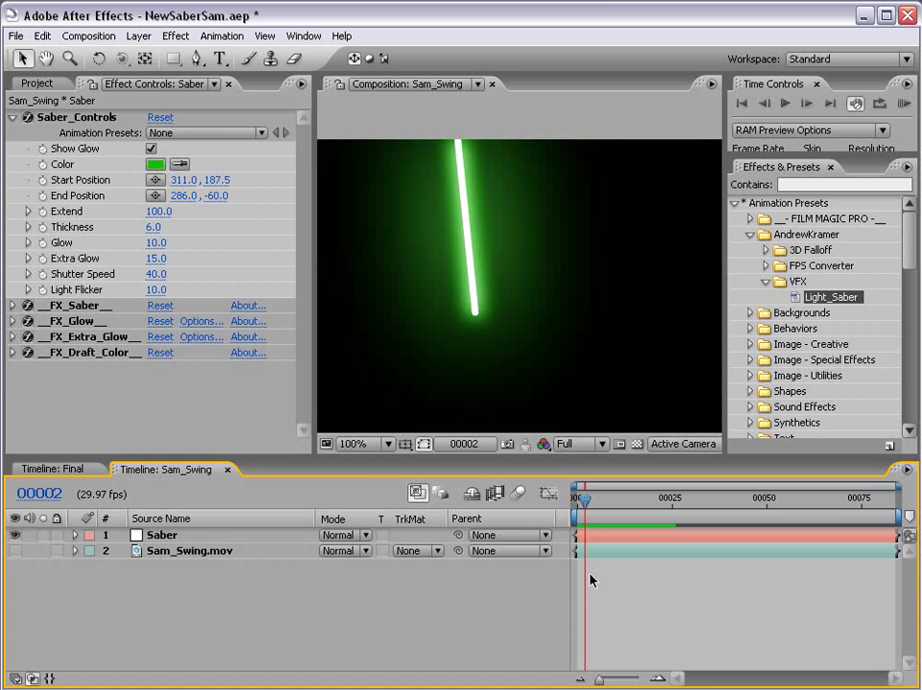
pyautogui.press('space')
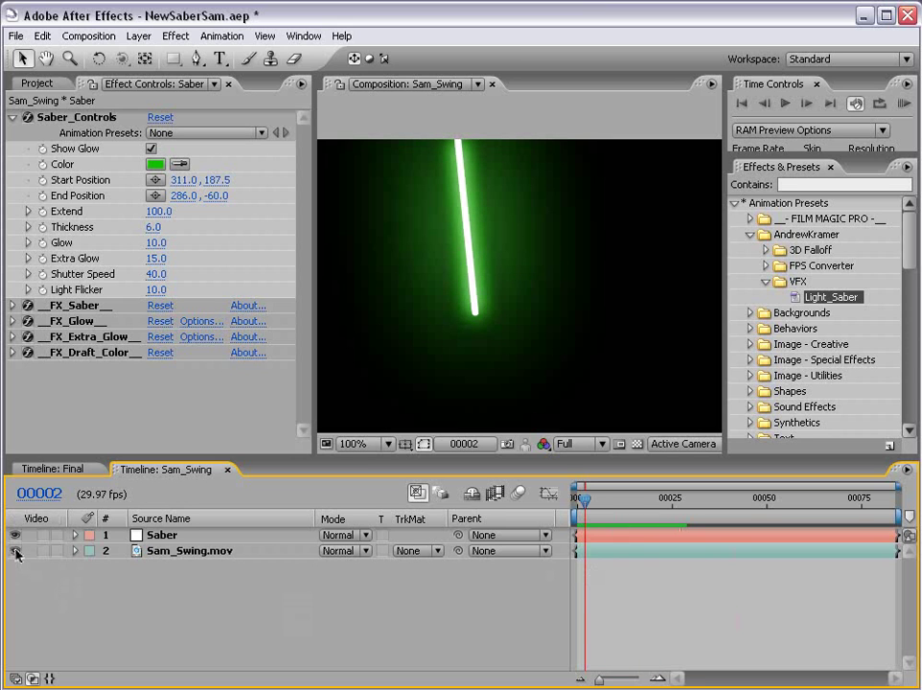
pyautogui.click(15, 550)
# Step: Set the saber's Light Flicker back to 0.0
pyautogui.click(156, 289)
pyautogui.write('10')
pyautogui.press('Return')
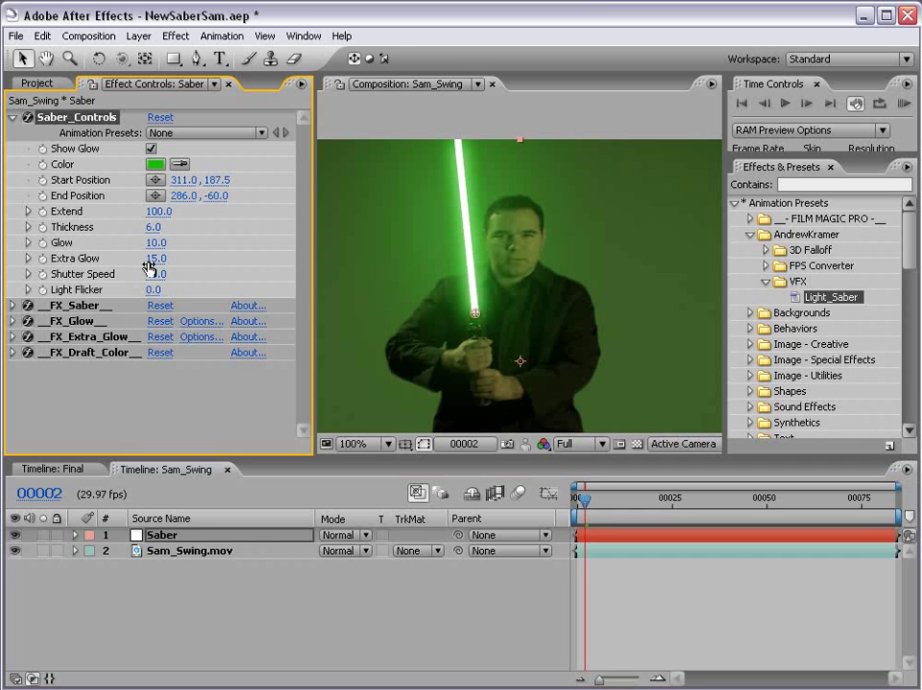
# Step: Try the blade with Extra Glow at 0.0, and raise Extra Glow again
pyautogui.click(157, 258)
pyautogui.write('0')
pyautogui.press('Return')
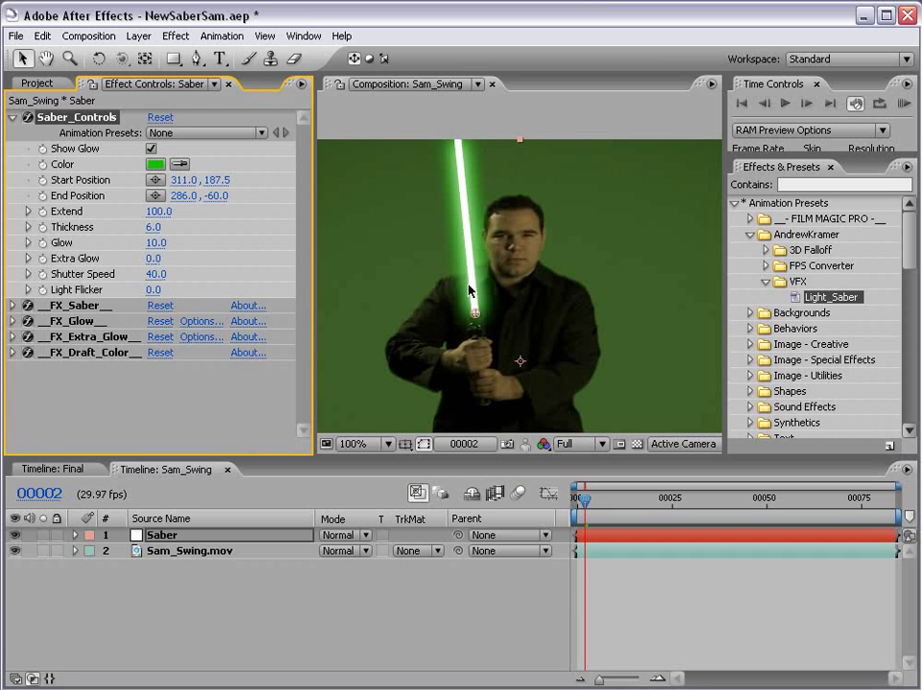
pyautogui.moveTo(476, 314); pyautogui.dragTo(496, 314)
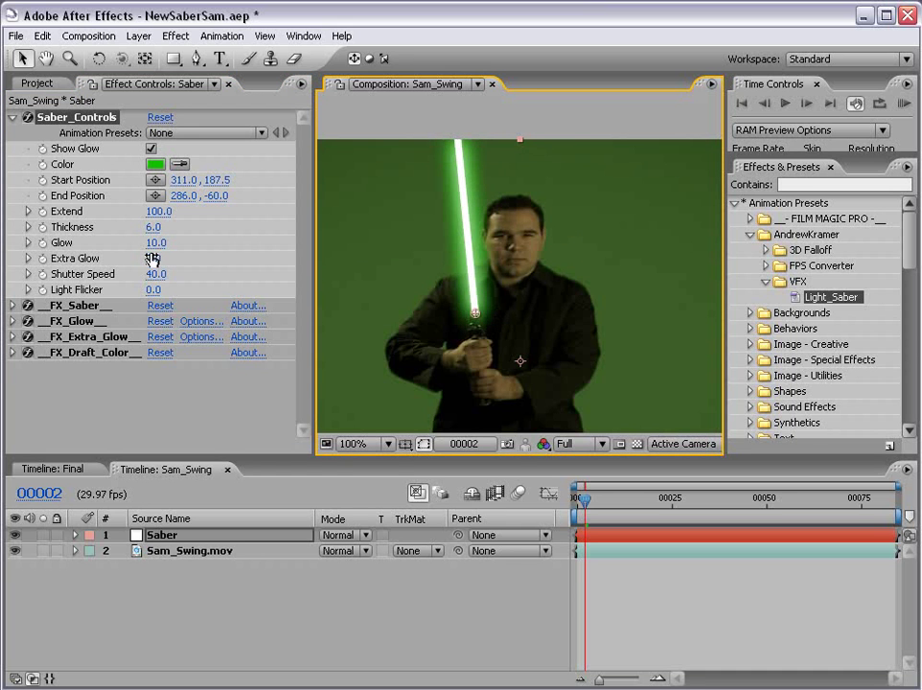
pyautogui.moveTo(152, 259); pyautogui.dragTo(216, 262)
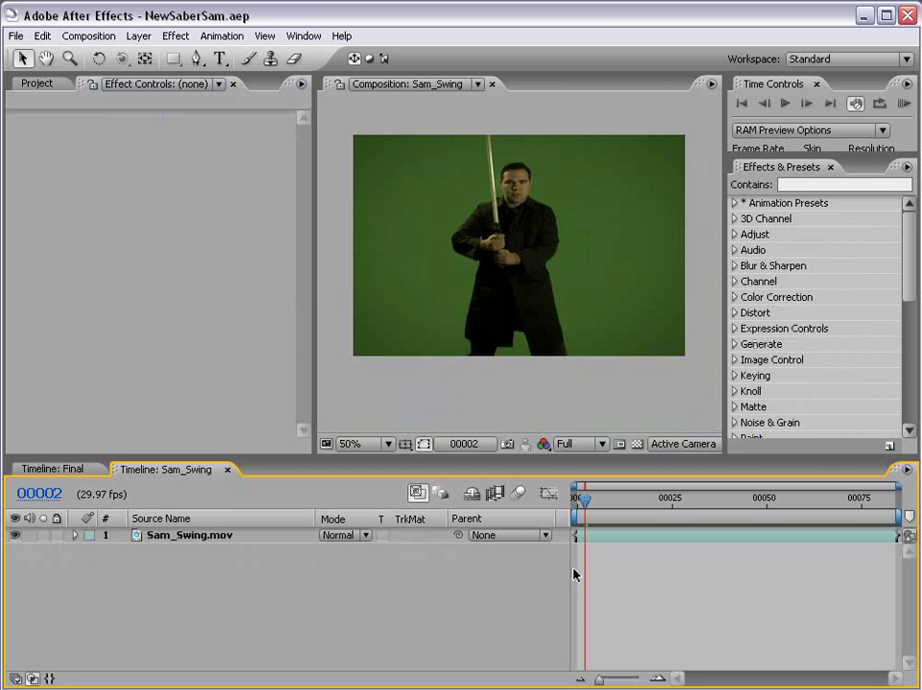
# Step: Create a white 720 x 480 comp-size solid named Green Saber above the Sam_Swing footage
pyautogui.click(139, 35)
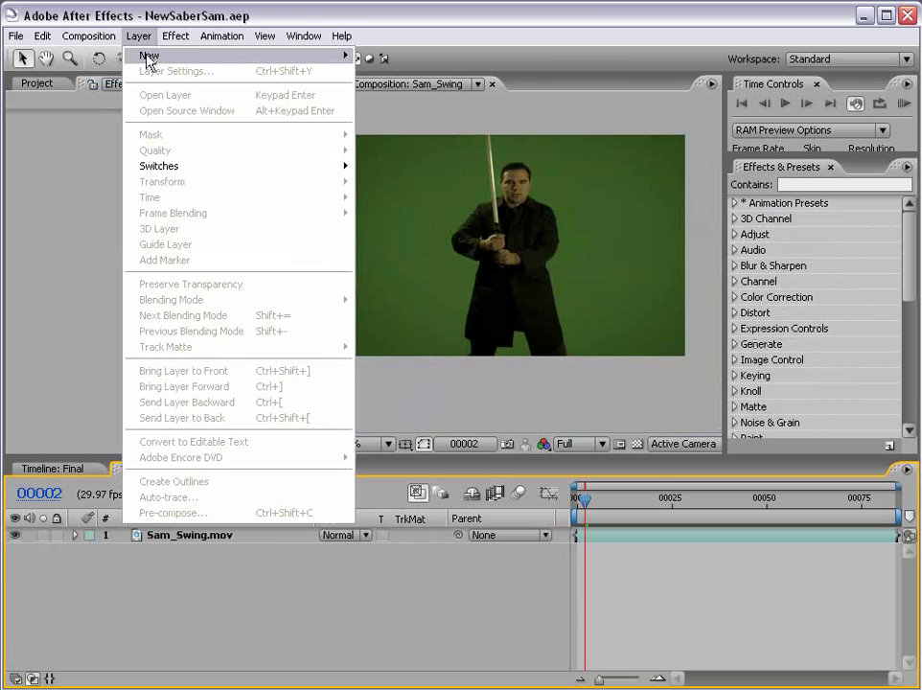
pyautogui.moveTo(149, 59)
pyautogui.click(398, 72)
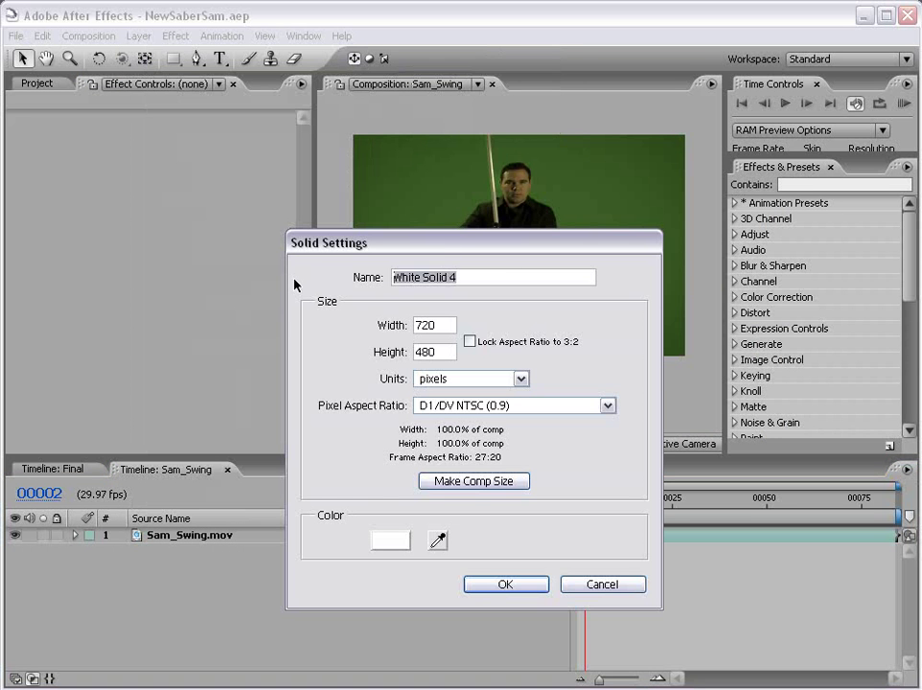
pyautogui.write('Green Saber')
pyautogui.moveTo(470, 278); pyautogui.dragTo(341, 284)
pyautogui.click(477, 487)
pyautogui.click(505, 585)
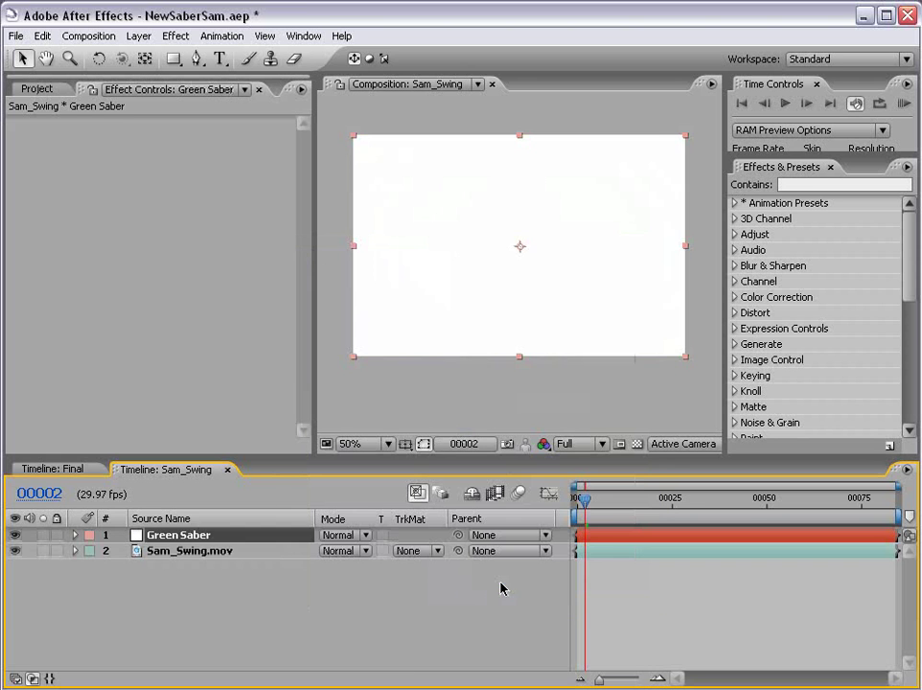
# Step: Locate the Light_Saber animation preset in the VFX folder of the AndrewKramer presets
pyautogui.click(734, 204)
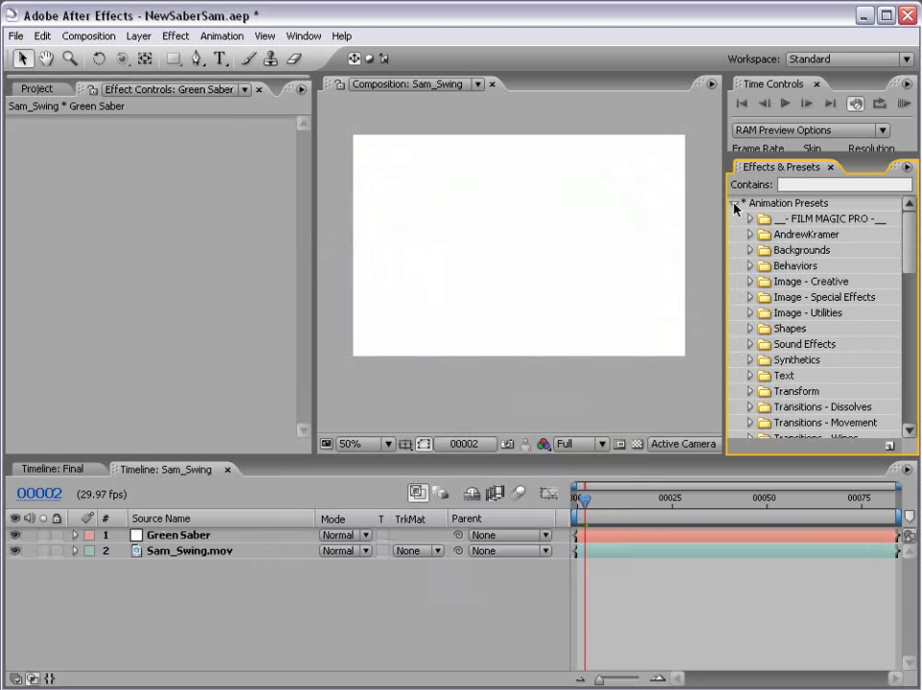
pyautogui.click(750, 235)
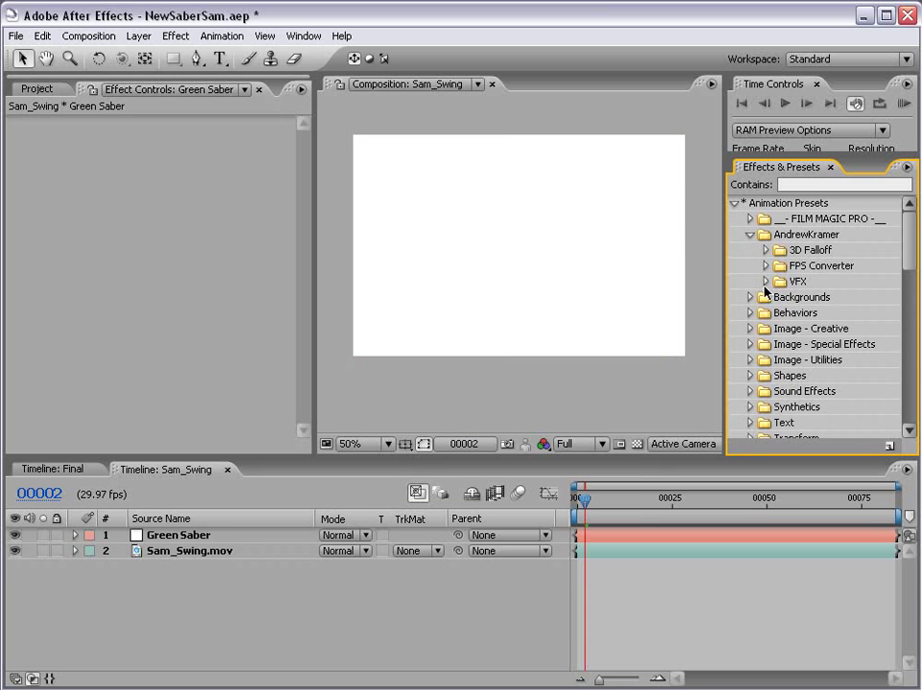
pyautogui.click(766, 282)
pyautogui.click(781, 296)
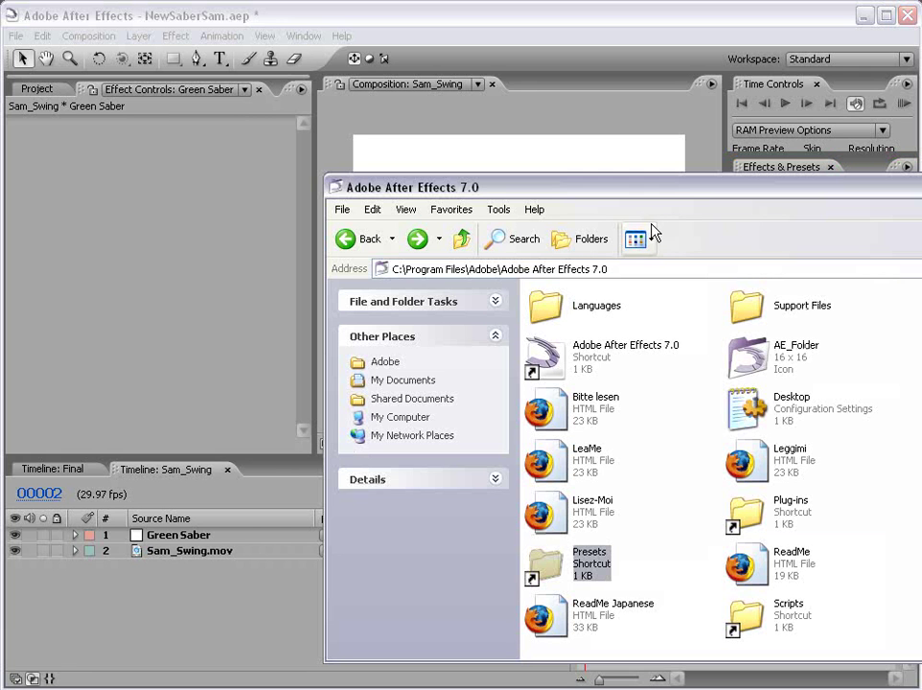
# Step: Switch to Windows Explorer and try placing the AndrewKramer folder into the Presets folder of Adobe After Effects 7.0
pyautogui.click(590, 561)
pyautogui.click(129, 385)
pyautogui.doubleClick(132, 330)
pyautogui.click(107, 346)
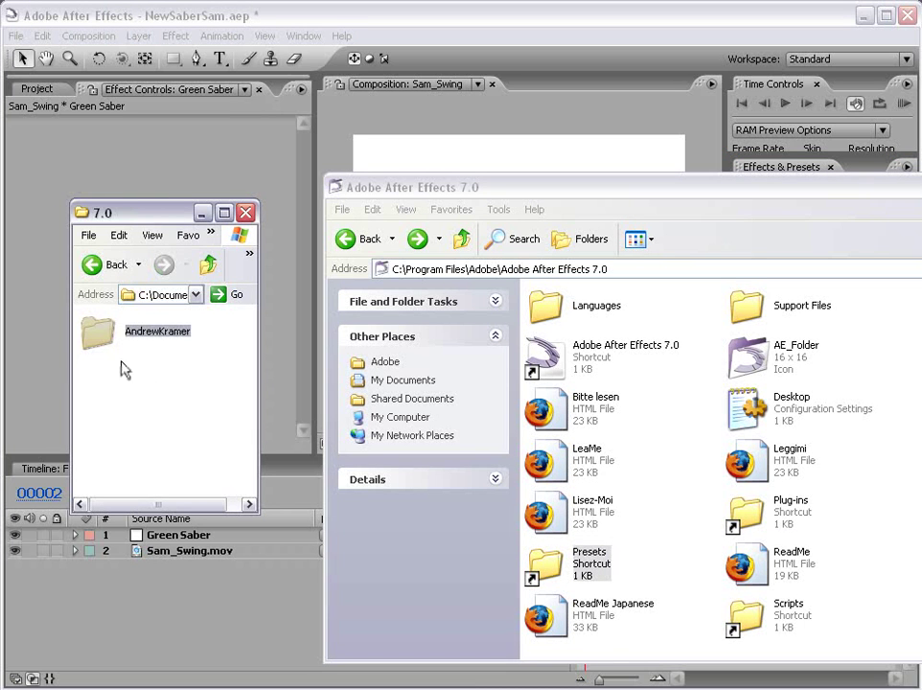
pyautogui.moveTo(107, 333); pyautogui.dragTo(589, 573)
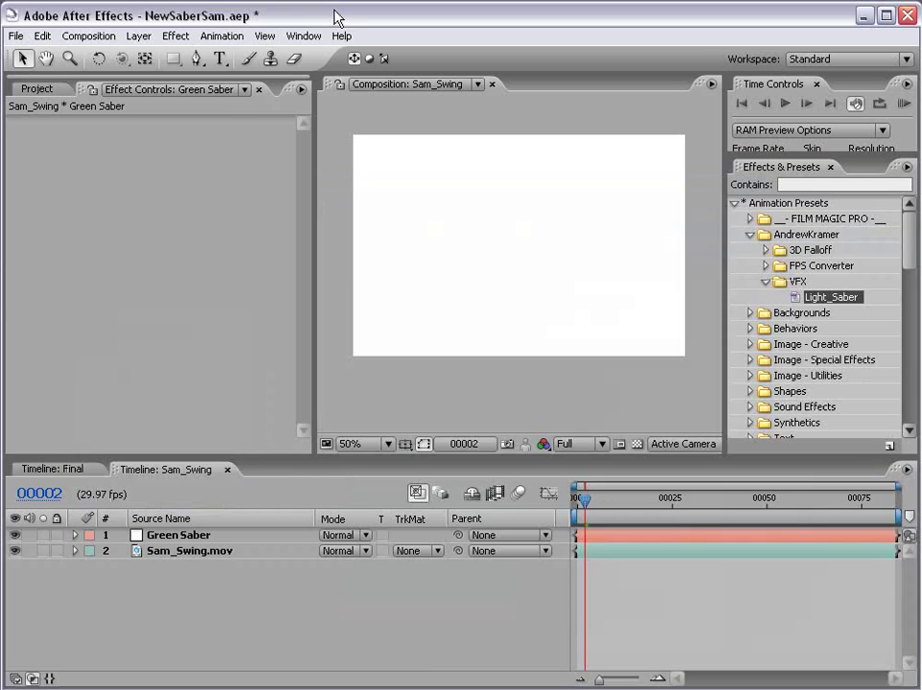
pyautogui.click(844, 191)
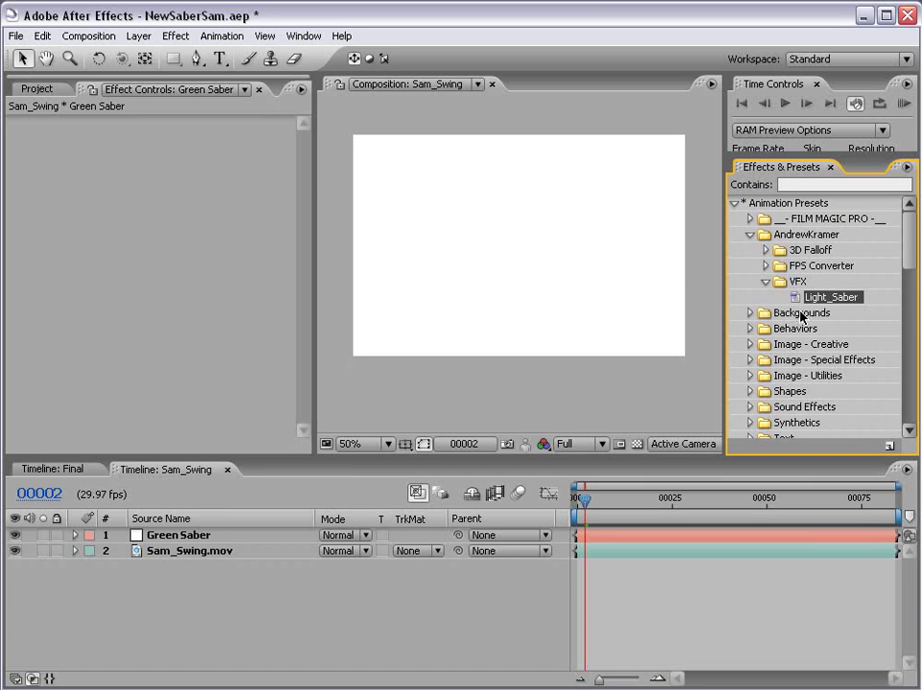
# Step: Apply the Light_Saber preset to the Green Saber layer and enable keyframing of Start Position and End Position at frame 2
pyautogui.moveTo(830, 298); pyautogui.dragTo(541, 277)
pyautogui.click(519, 398)
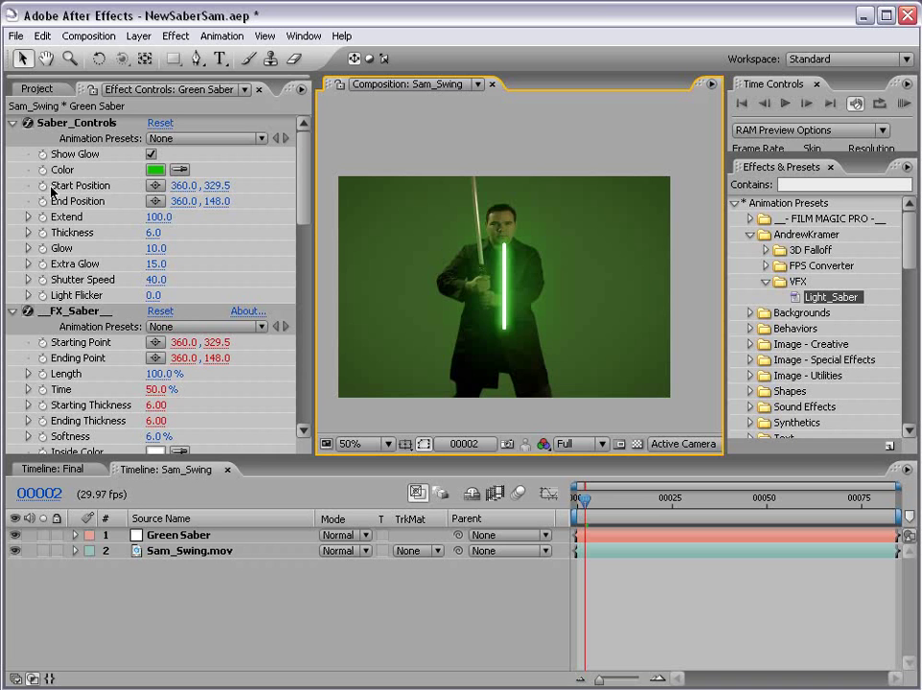
pyautogui.click(42, 187)
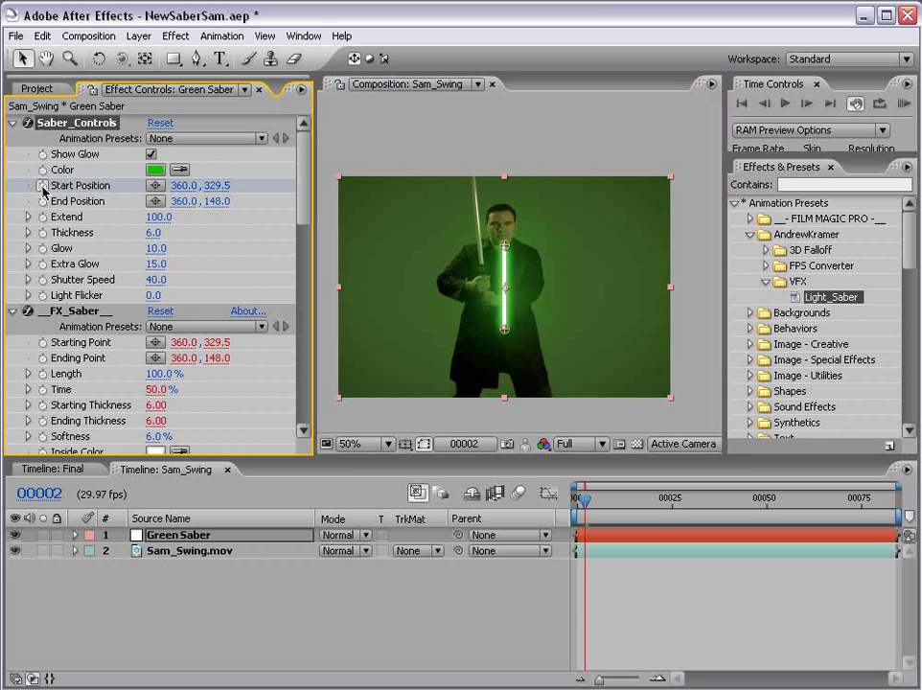
pyautogui.click(42, 202)
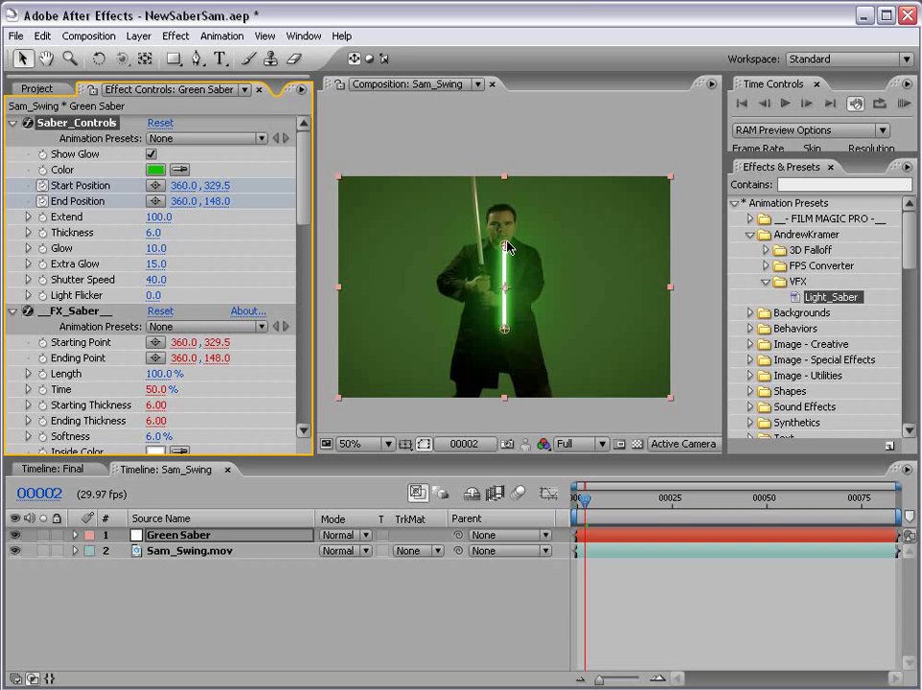
# Step: Roughly place the blade over the sword at frame 2, with Start Position 310.0, 184.5 and End Position 283.0, -65.0
pyautogui.moveTo(508, 248); pyautogui.dragTo(476, 155)
pyautogui.scroll(2, 477, 249)
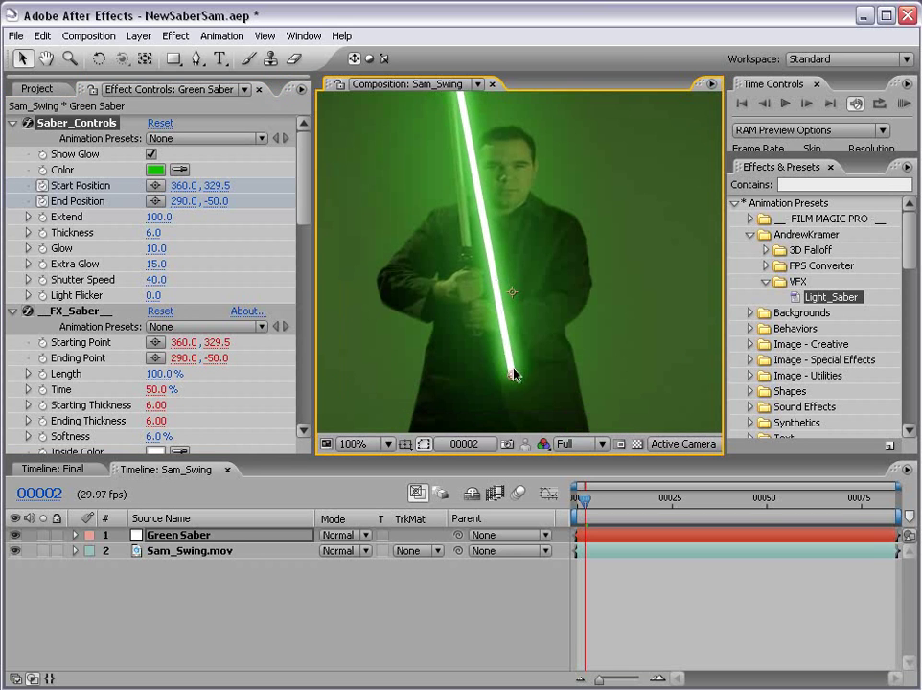
pyautogui.moveTo(513, 376); pyautogui.dragTo(466, 242)
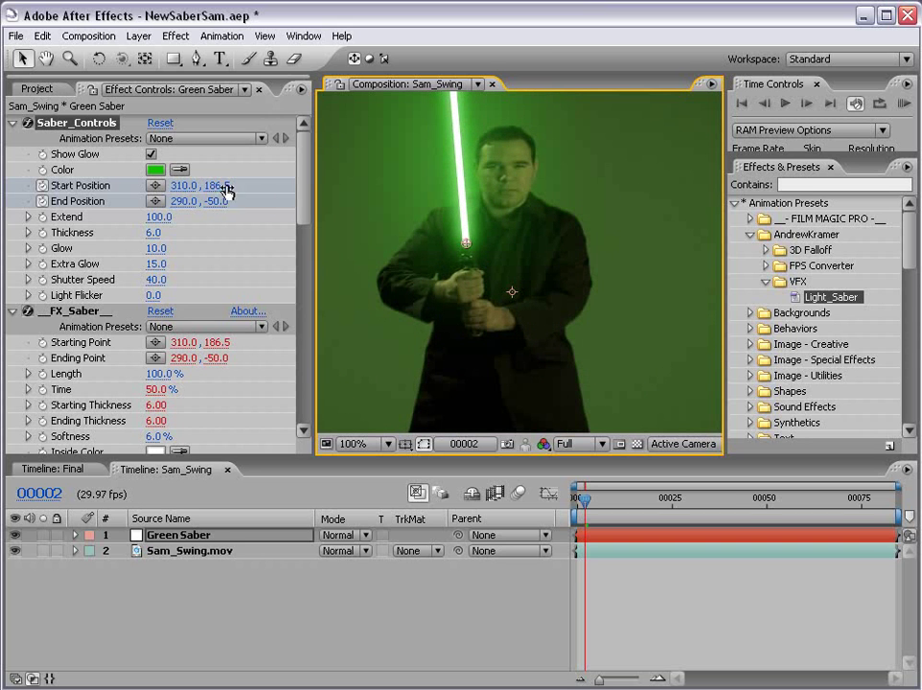
pyautogui.moveTo(469, 246)
pyautogui.mouseDown()
pyautogui.moveTo(452, 242)
pyautogui.moveTo(509, 245)
pyautogui.moveTo(468, 246)
pyautogui.mouseUp()
pyautogui.scroll(3, 494, 330)
pyautogui.moveTo(457, 179); pyautogui.dragTo(453, 169)
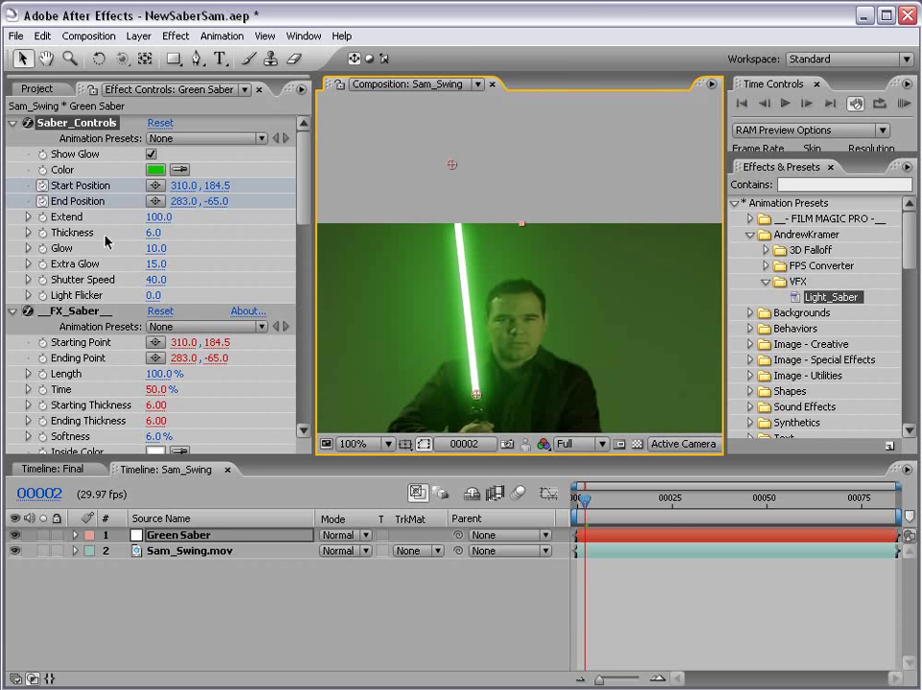
# Step: Turn off Show Glow and refine the blade at frame 2 to Start Position 311.0, 187.5 and End Position 286.0, -65.0
pyautogui.click(150, 155)
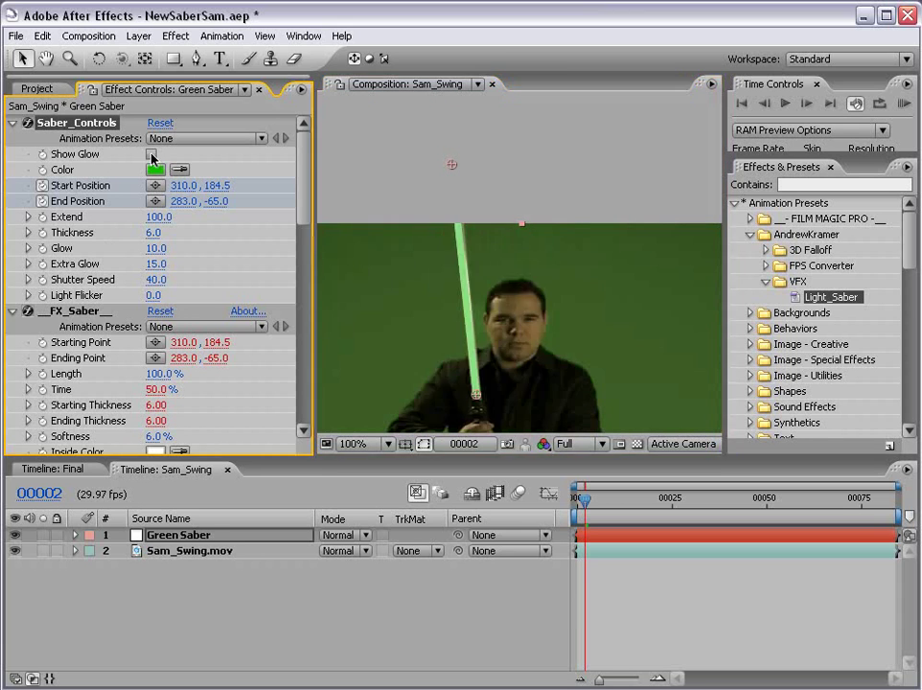
pyautogui.press('space')
pyautogui.moveTo(486, 346); pyautogui.dragTo(476, 279)
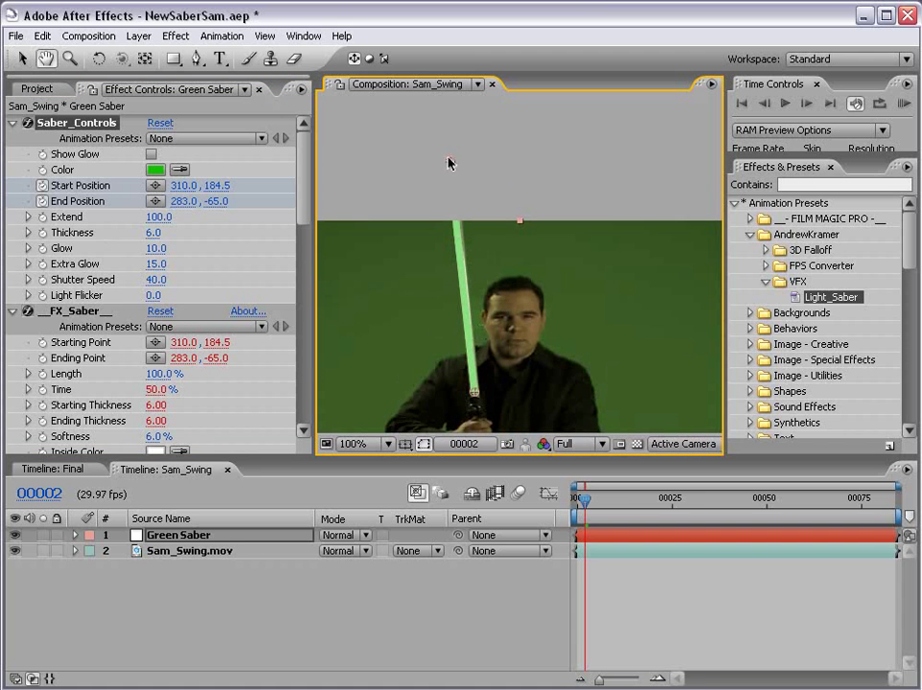
pyautogui.moveTo(450, 160); pyautogui.dragTo(453, 160)
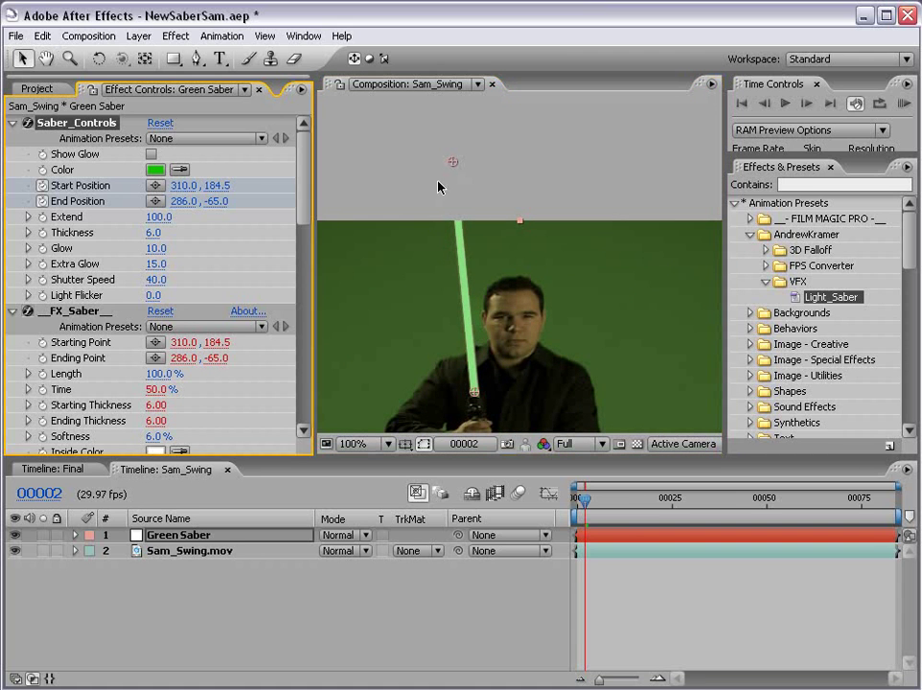
pyautogui.press('space')
pyautogui.moveTo(494, 391); pyautogui.dragTo(472, 308)
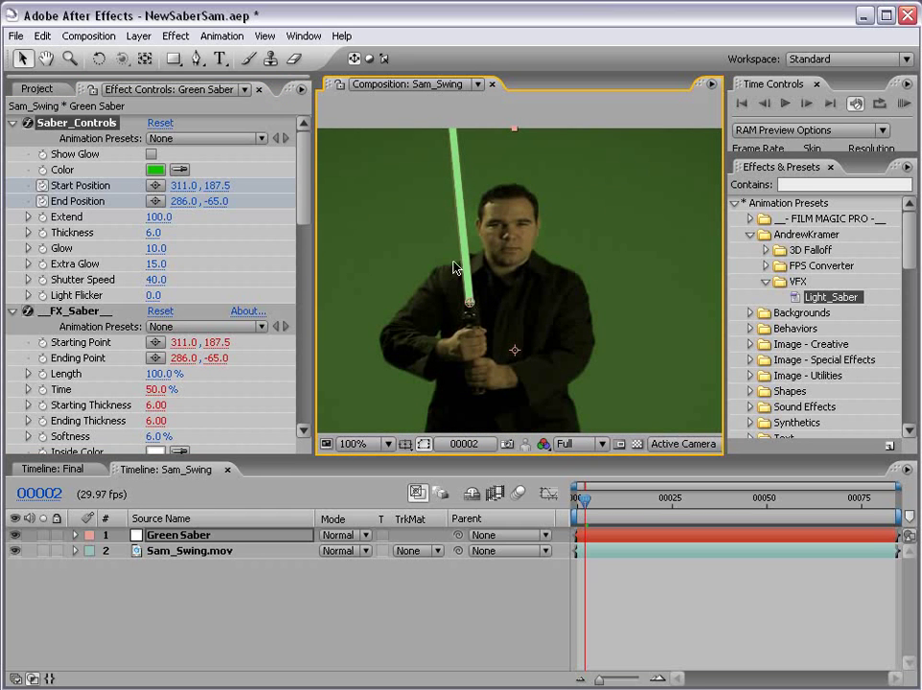
# Step: Align the blade with the sword at frame 3, with Start Position 316.0, 186.5 and End Position 287.0, -65.0
pyautogui.press('pagedown')
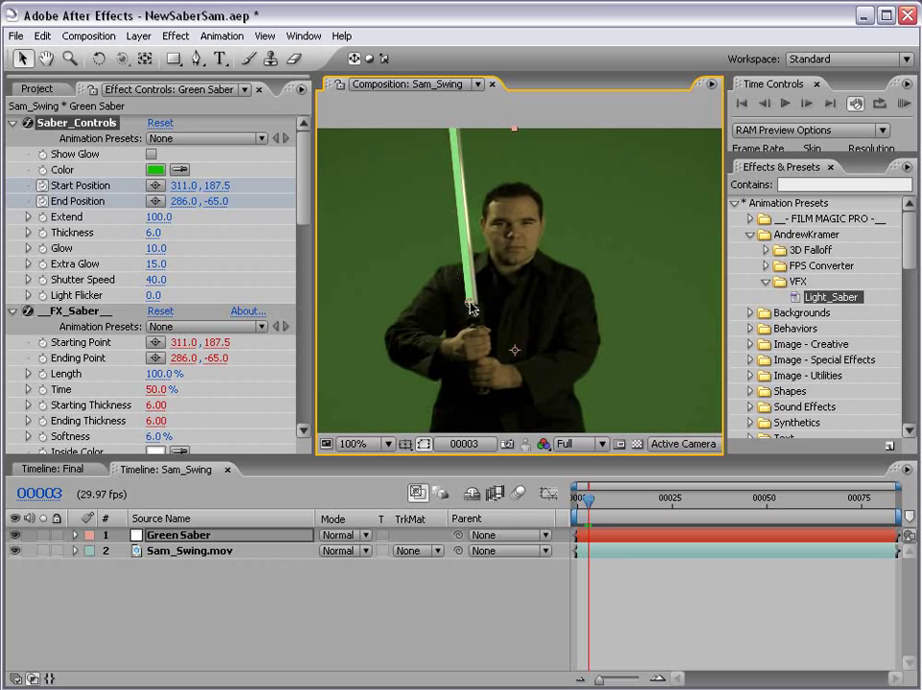
pyautogui.moveTo(471, 307); pyautogui.dragTo(476, 308)
pyautogui.moveTo(470, 168); pyautogui.dragTo(480, 244)
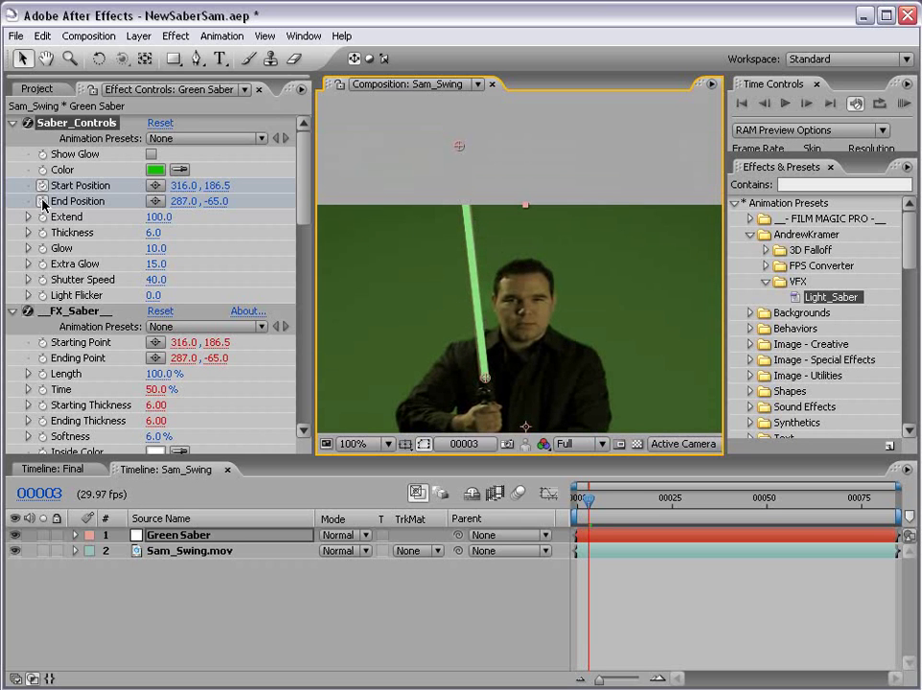
# Step: Reveal the Green Saber layer's modified properties and examine its position keyframes at a closer time scale
pyautogui.click(601, 537)
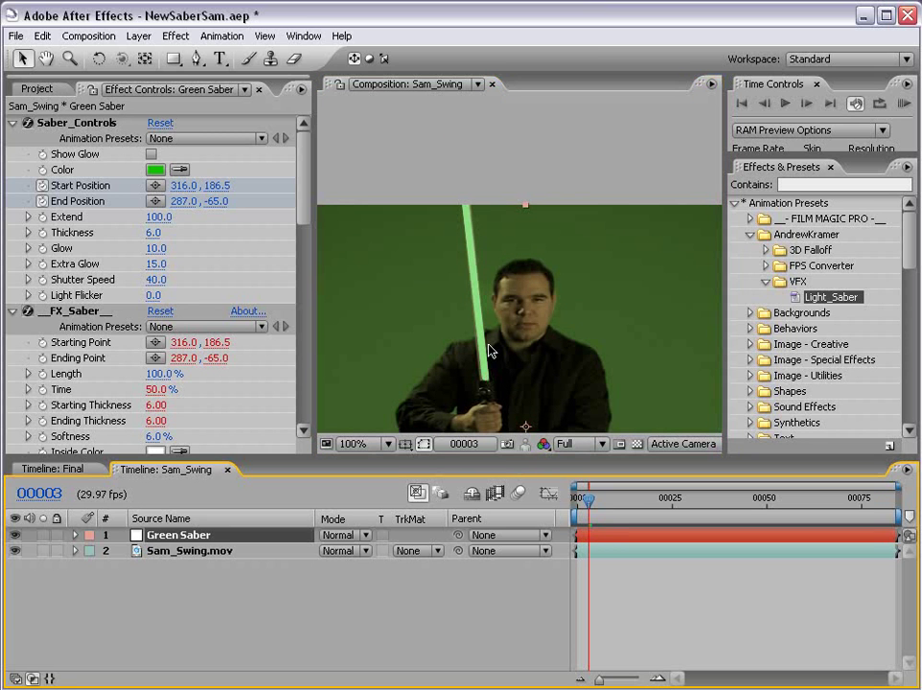
pyautogui.press('u')
pyautogui.press('u')
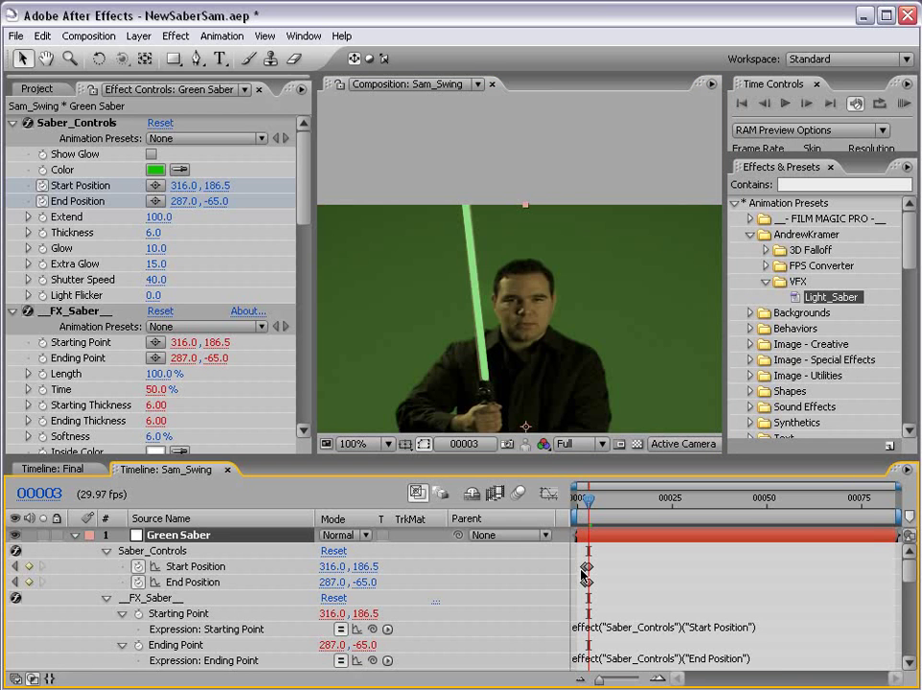
pyautogui.press('=')
pyautogui.press('=')
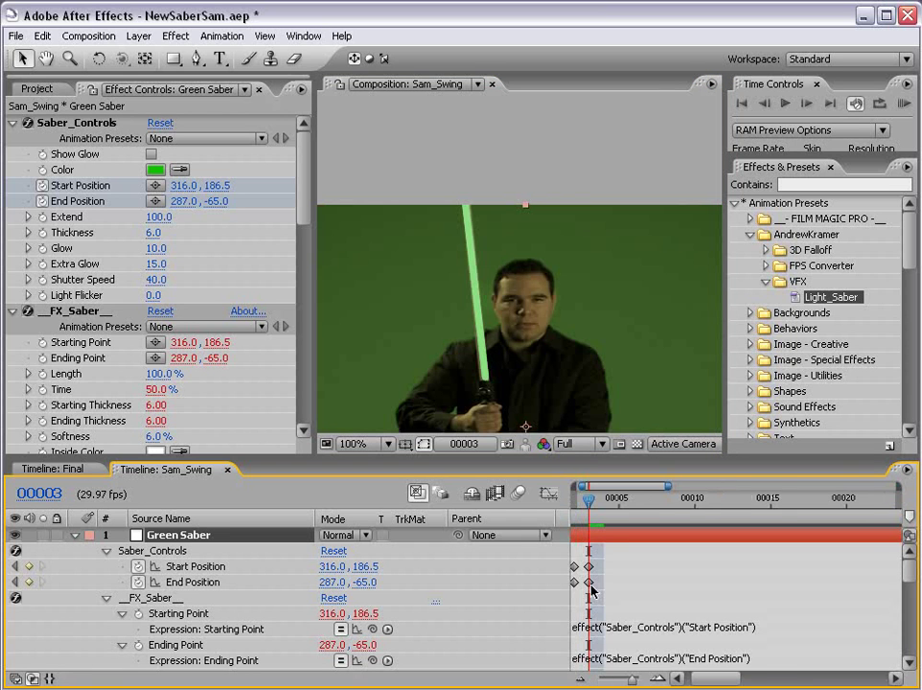
pyautogui.press('-')
# Step: Align the blade with the sword at frame 4, with Start Position 319.0, 186.5 and the End Position shifted slightly right
pyautogui.press('pagedown')
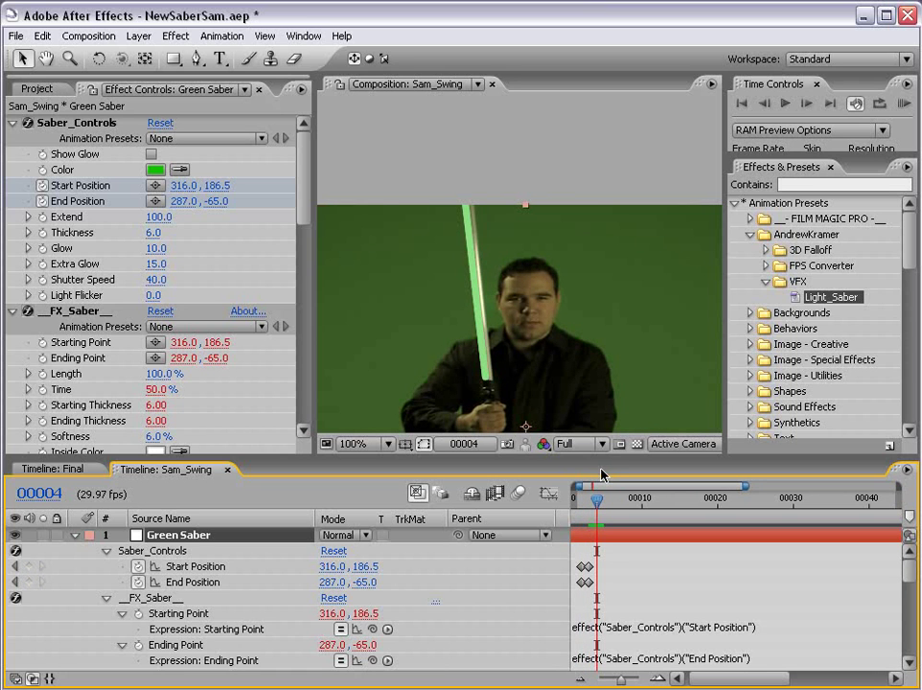
pyautogui.click(55, 125)
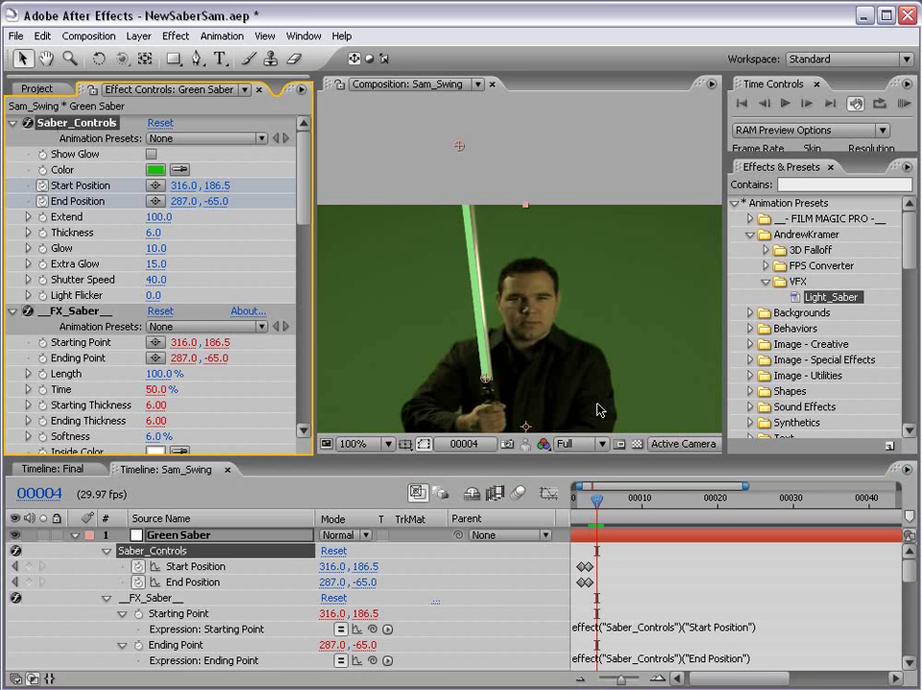
pyautogui.moveTo(489, 384); pyautogui.dragTo(491, 383)
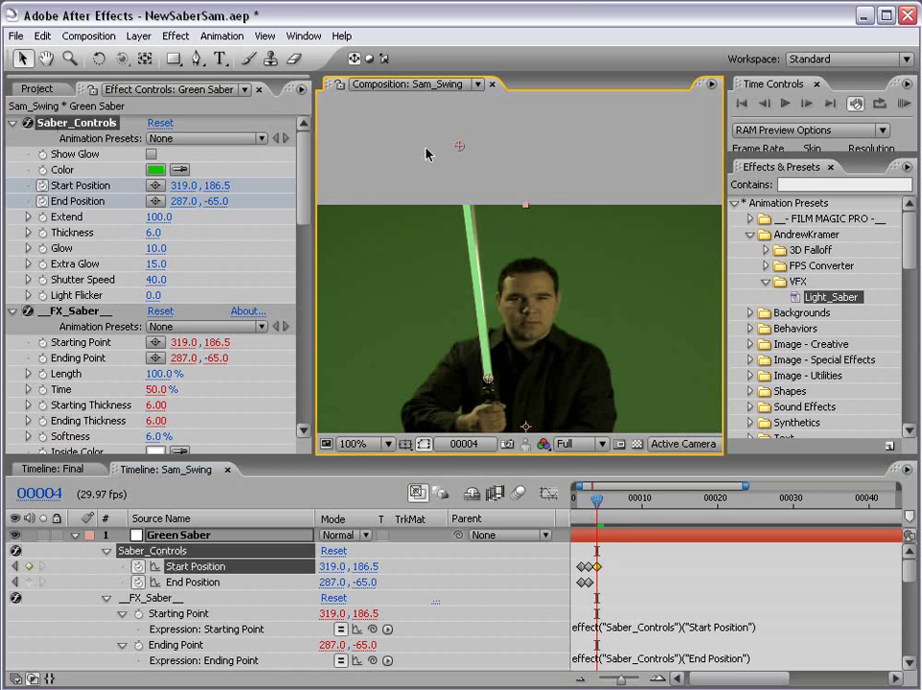
pyautogui.moveTo(458, 148); pyautogui.dragTo(465, 149)
# Step: Align the blade at frames 5 and 6, reaching Start Position 327.0, 186.5 and End Position 297.0, -66.0 at frame 6
pyautogui.press('pagedown')
pyautogui.moveTo(486, 382); pyautogui.dragTo(495, 380)
pyautogui.press('pagedown')
pyautogui.moveTo(466, 147); pyautogui.dragTo(470, 147)
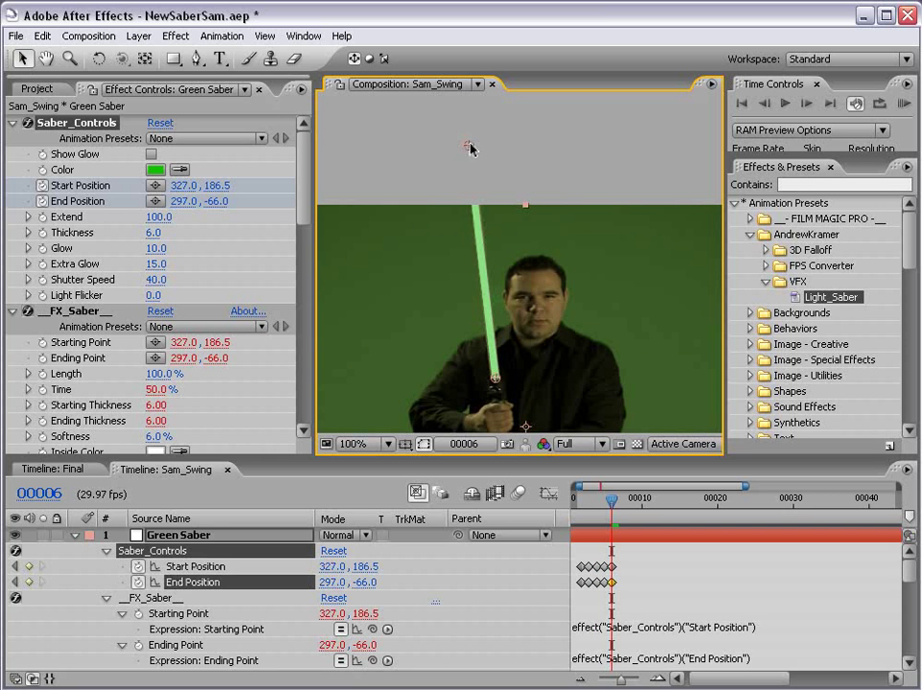
# Step: Align the blade at frame 7, with Start Position 330.0, 186.5 and the End Position shifted slightly right onto the sword
pyautogui.press('pagedown')
pyautogui.moveTo(495, 382); pyautogui.dragTo(498, 379)
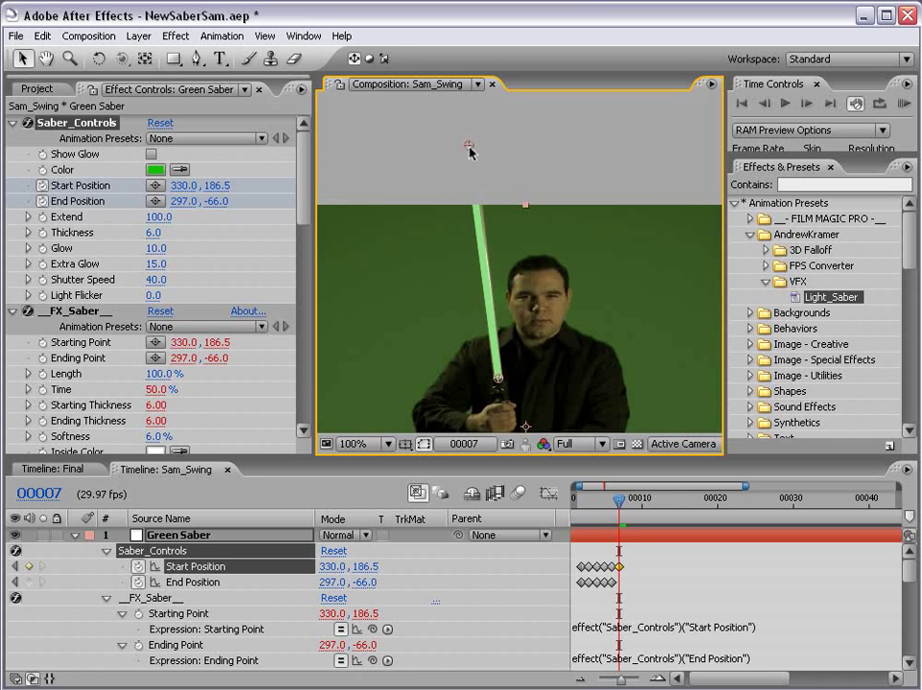
pyautogui.moveTo(469, 148); pyautogui.dragTo(474, 145)
# Step: Align the blade with the sword at frame 24, with Start Position 311.0, 129.5 and End Position 227.0, -92.0
pyautogui.press('pagedown')
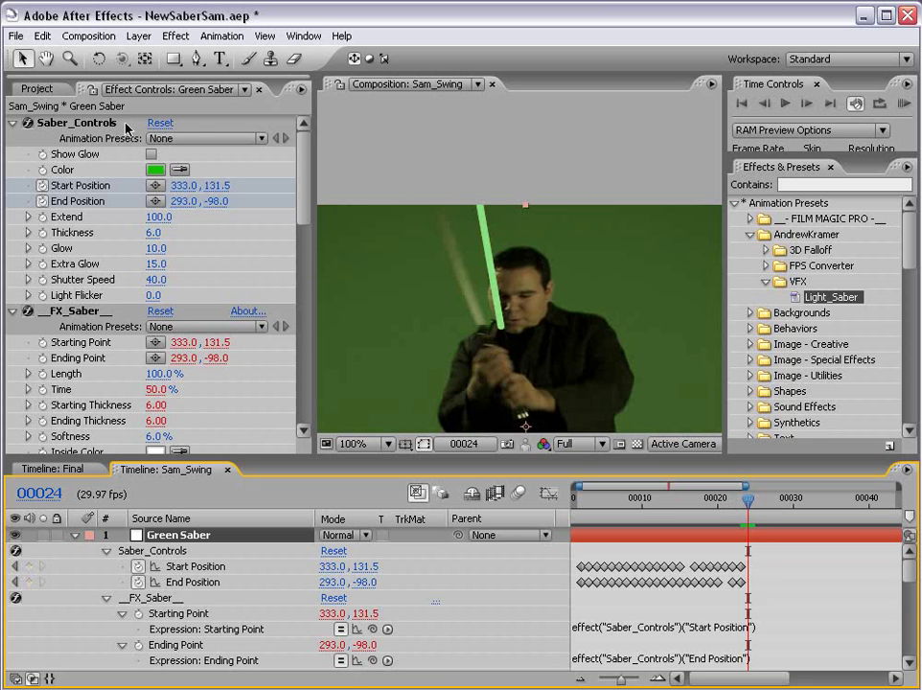
pyautogui.click(91, 124)
pyautogui.moveTo(499, 332); pyautogui.dragTo(480, 326)
pyautogui.moveTo(464, 118); pyautogui.dragTo(404, 121)
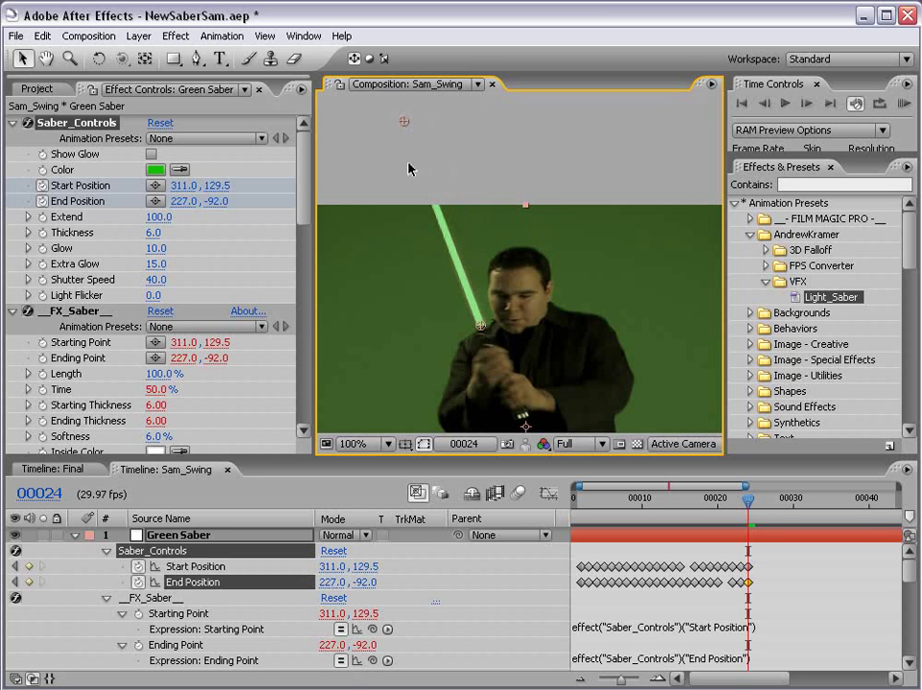
# Step: Align the blade with the swinging sword at frame 25, with Start Position 279.0, 139.5 and End Position 140.0, -38.0
pyautogui.moveTo(544, 392); pyautogui.dragTo(532, 329)
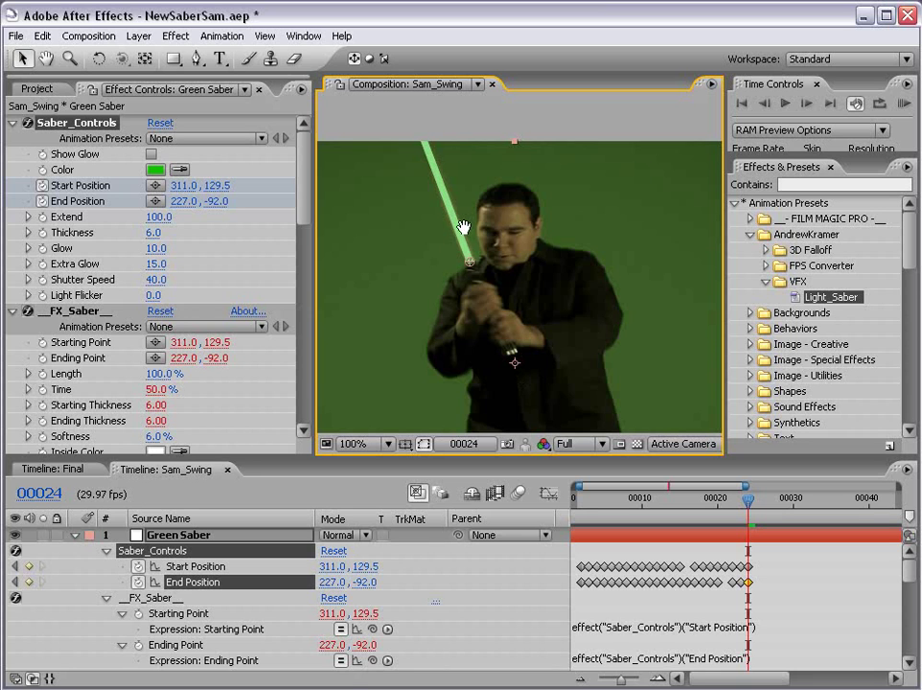
pyautogui.moveTo(463, 212); pyautogui.dragTo(491, 275)
pyautogui.press('pagedown')
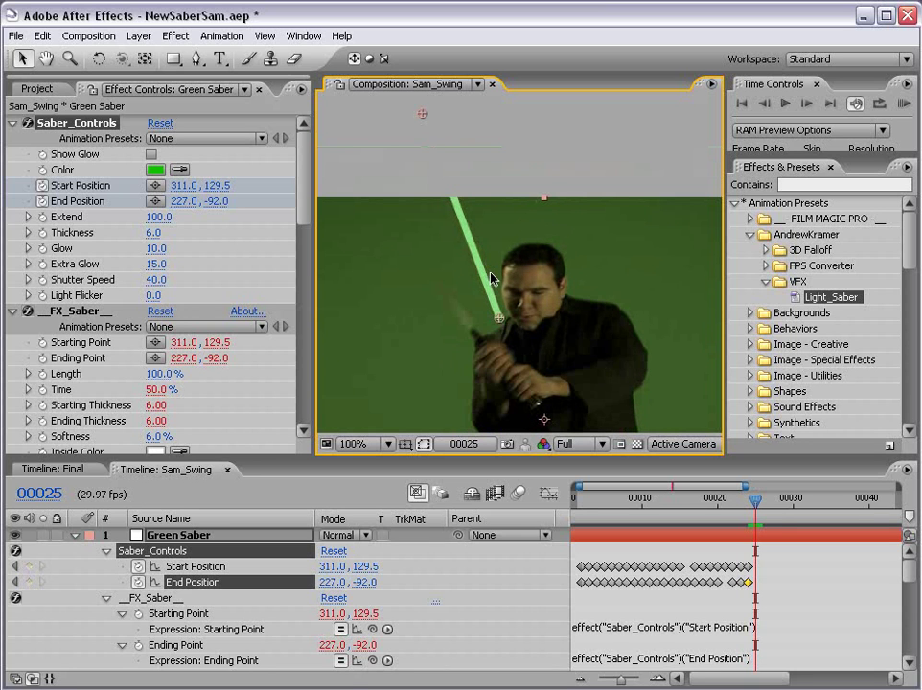
pyautogui.moveTo(498, 321); pyautogui.dragTo(469, 329)
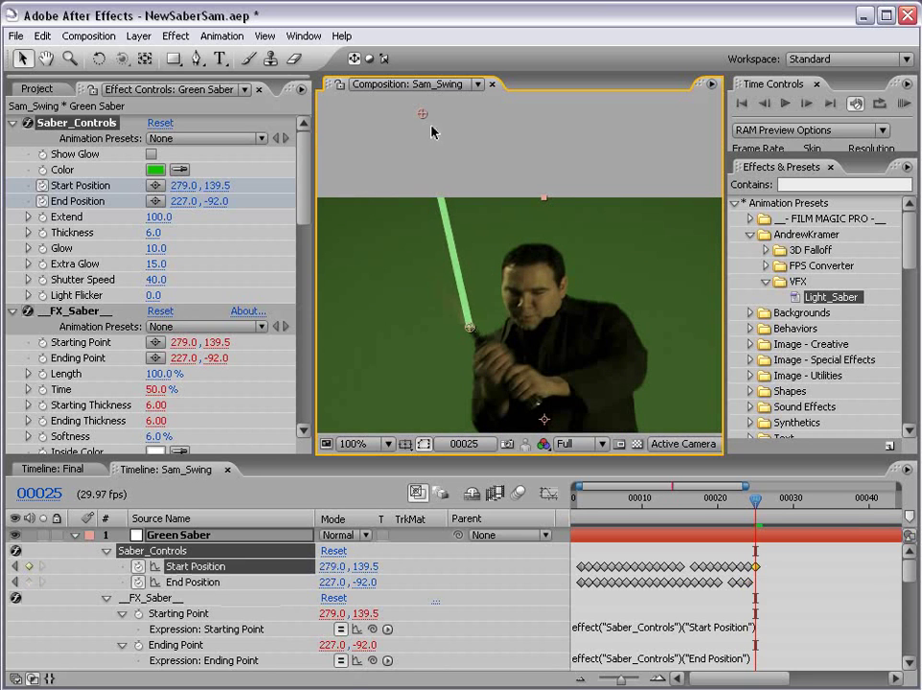
pyautogui.moveTo(421, 114); pyautogui.dragTo(343, 165)
# Step: Align the blade with the sword at frame 26, with Start Position 254.0, 179.5 and End Position 62.0, 52.0
pyautogui.press('pagedown')
pyautogui.moveTo(466, 343); pyautogui.dragTo(446, 365)
pyautogui.press(',')
pyautogui.moveTo(432, 213); pyautogui.dragTo(394, 255)
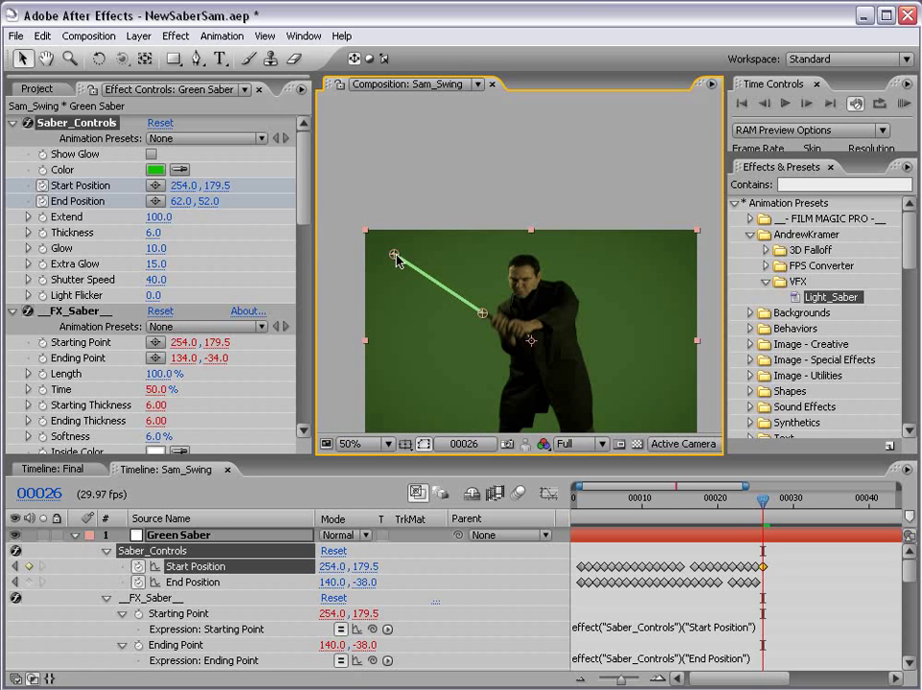
# Step: Align the blade with the downward swing at frame 30, with Start Position 296.0, 358.5 and End Position 100.0, 558.0
pyautogui.press('pagedown')
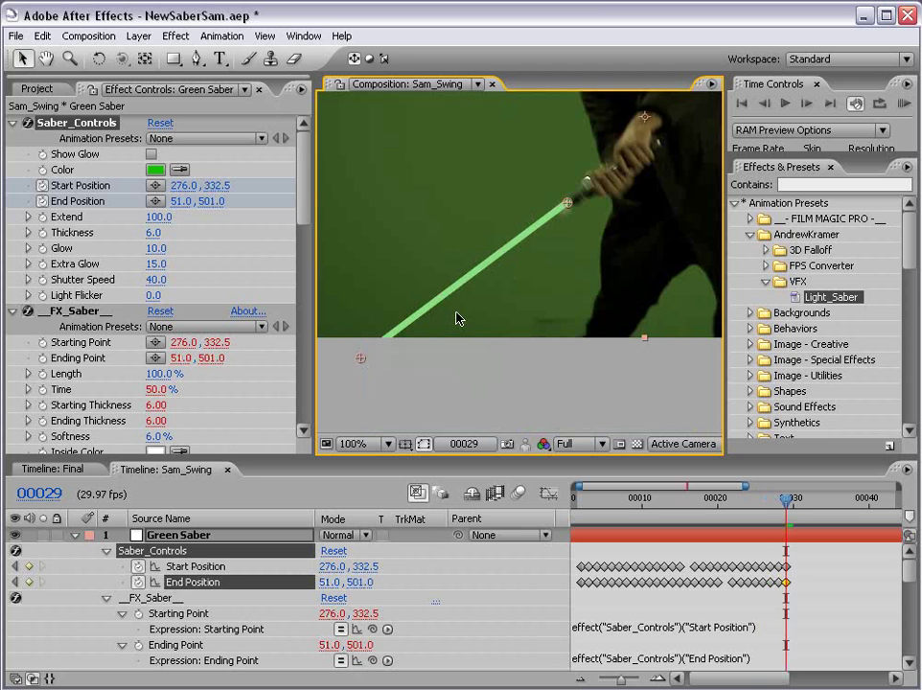
pyautogui.press('pagedown')
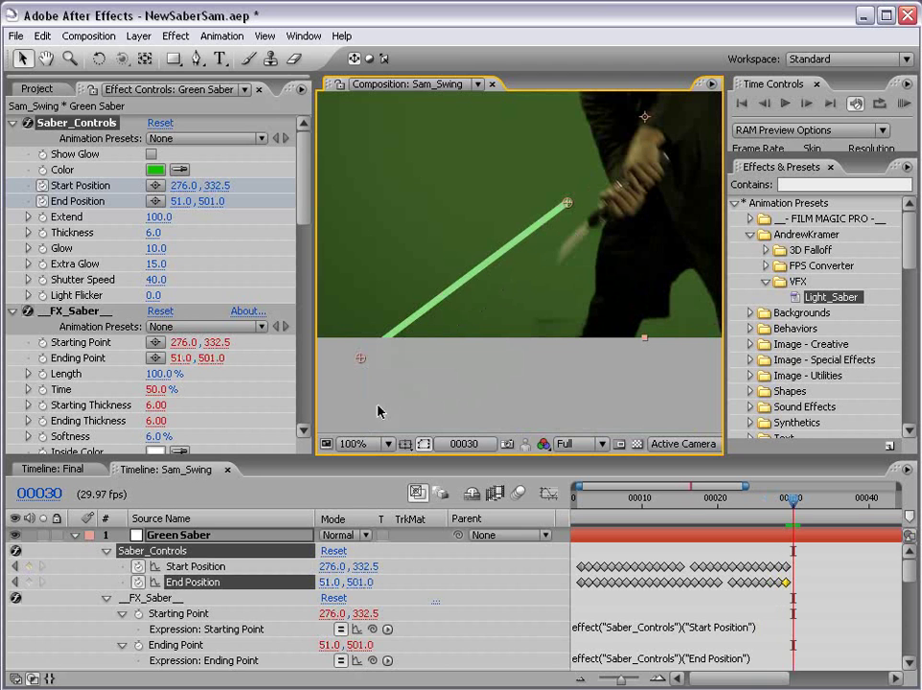
pyautogui.moveTo(568, 206); pyautogui.dragTo(586, 231)
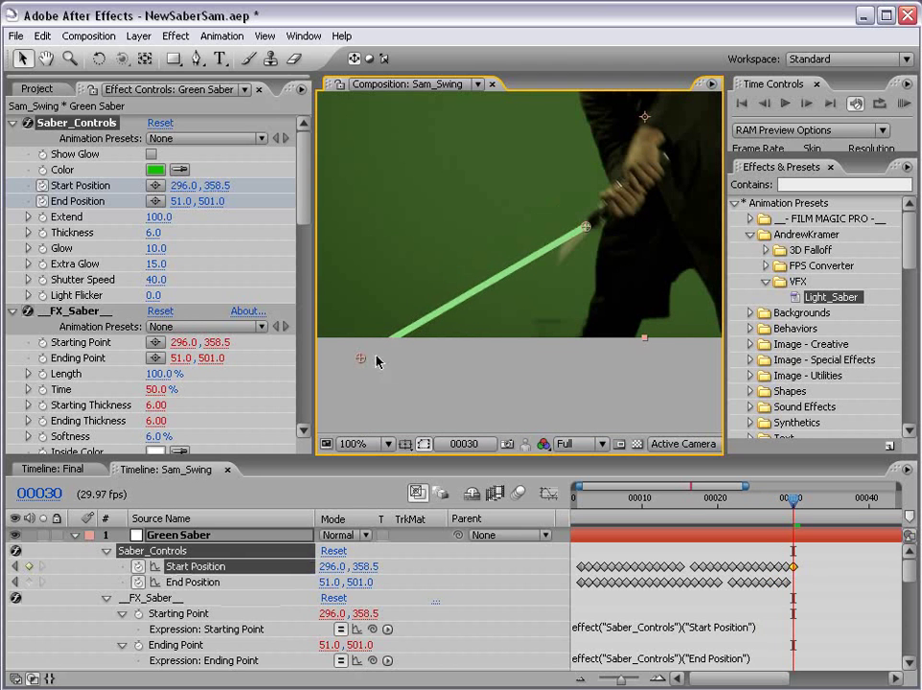
pyautogui.moveTo(361, 359); pyautogui.dragTo(404, 413)
pyautogui.moveTo(562, 334); pyautogui.dragTo(502, 302)
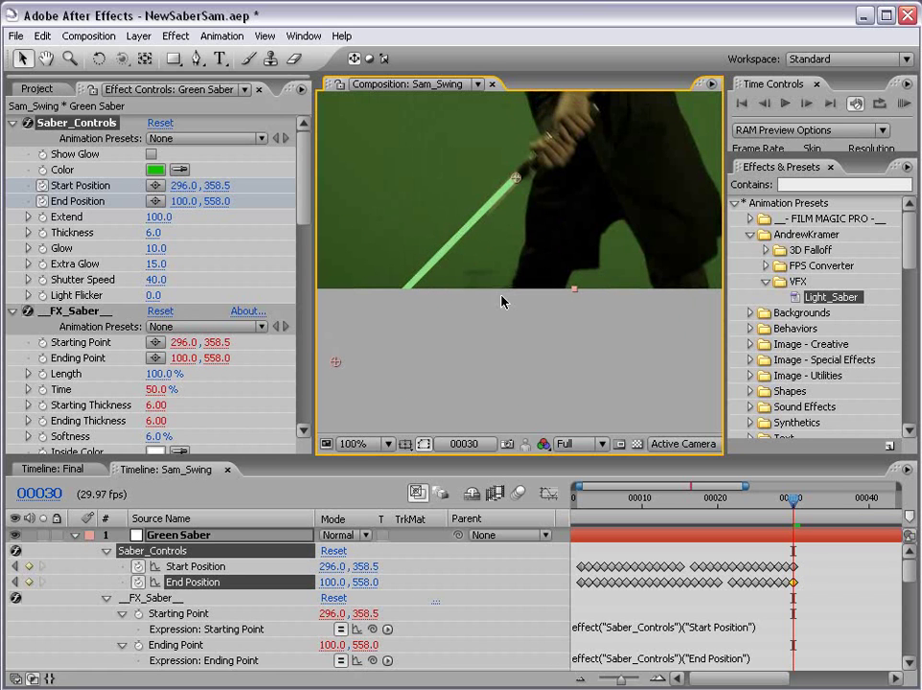
# Step: At frame 31, lower the blade's start point slightly and move its end point up and left to follow the sword
pyautogui.press('pagedown')
pyautogui.moveTo(516, 179); pyautogui.dragTo(517, 186)
pyautogui.moveTo(333, 364); pyautogui.dragTo(235, 258)
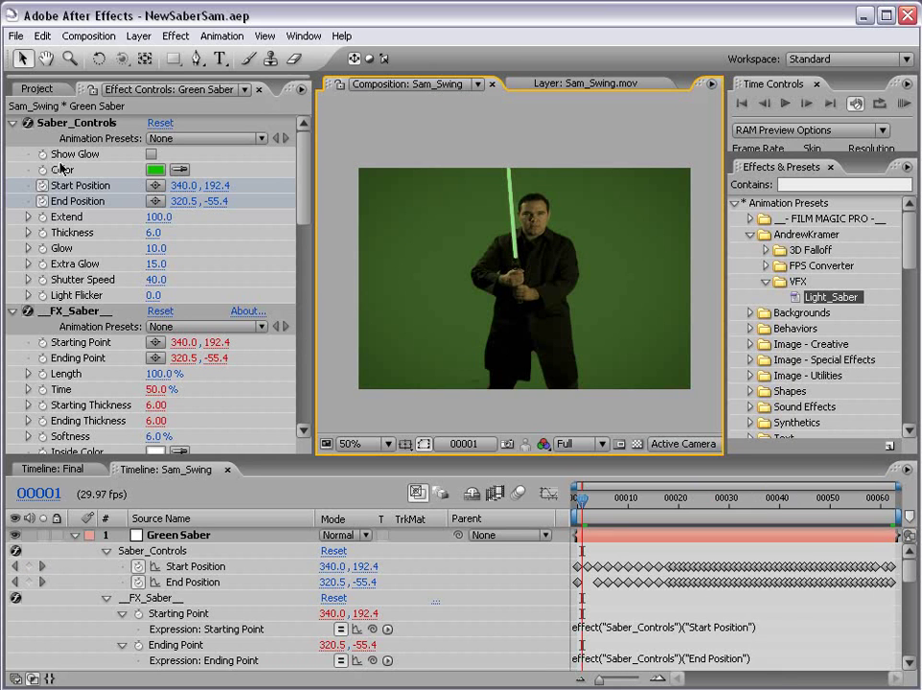
# Step: Turn Show Glow back on and run a RAM preview of the glowing saber swing
pyautogui.click(150, 155)
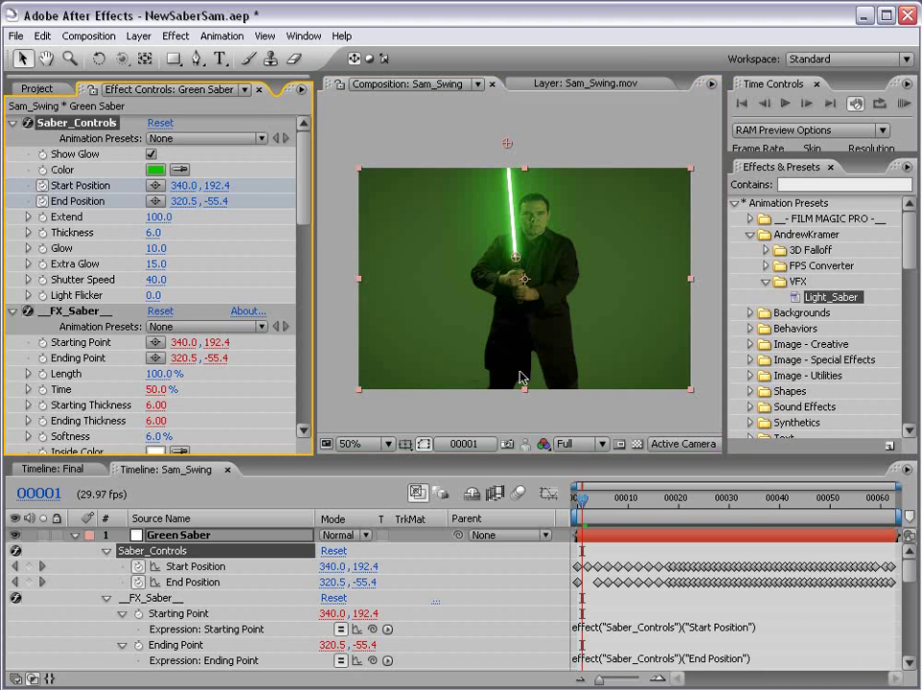
pyautogui.click(511, 419)
pyautogui.press('KP_0')
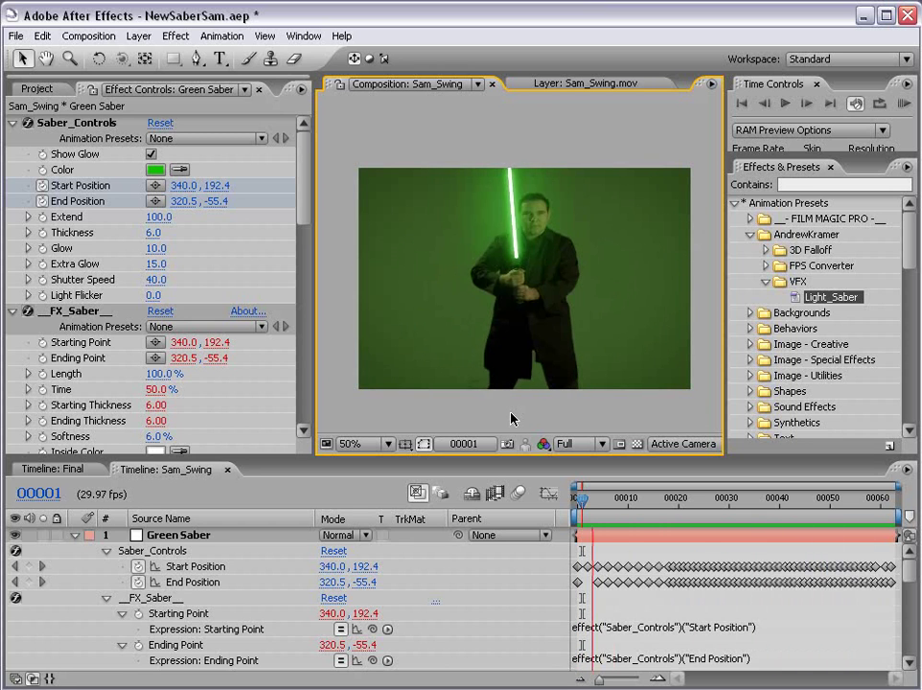
# Step: Move to frame 43 and collapse the Green Saber layer's Saber, Glow, Extra Glow and Draft Color FX groups
pyautogui.moveTo(586, 504); pyautogui.dragTo(801, 511)
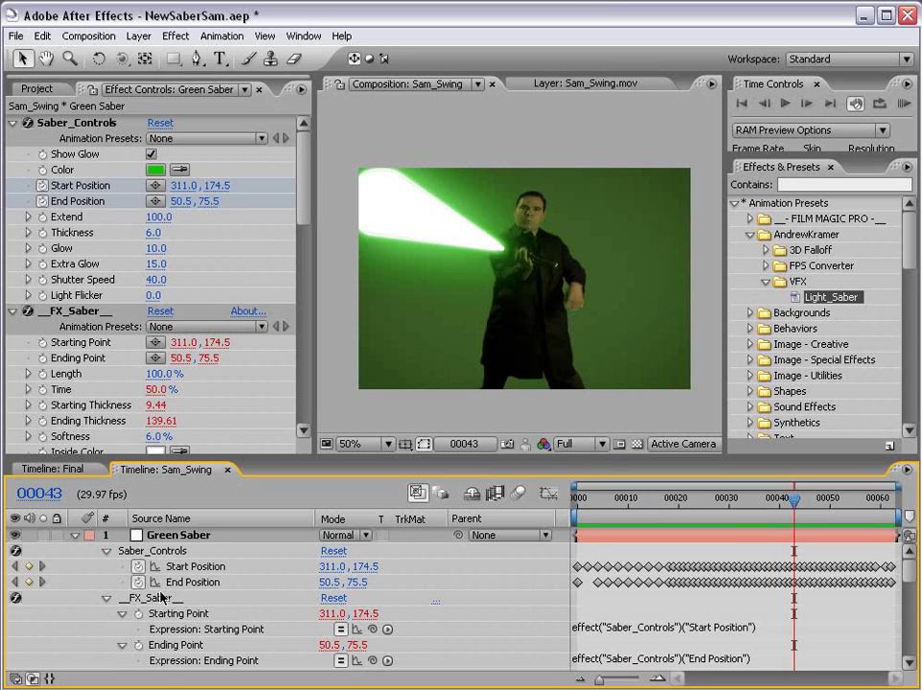
pyautogui.click(107, 598)
pyautogui.click(107, 613)
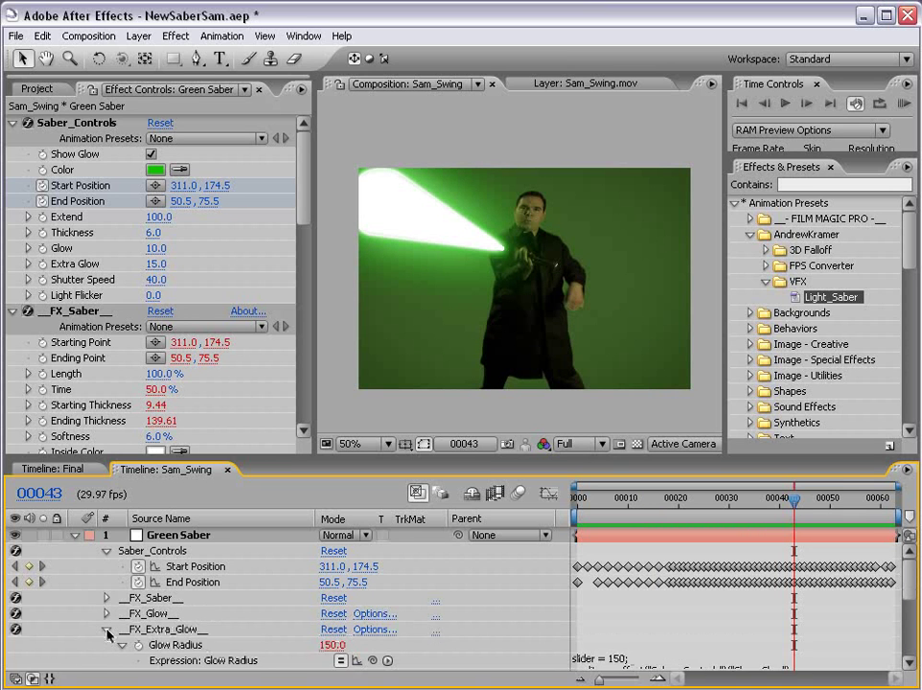
pyautogui.click(107, 630)
pyautogui.click(107, 645)
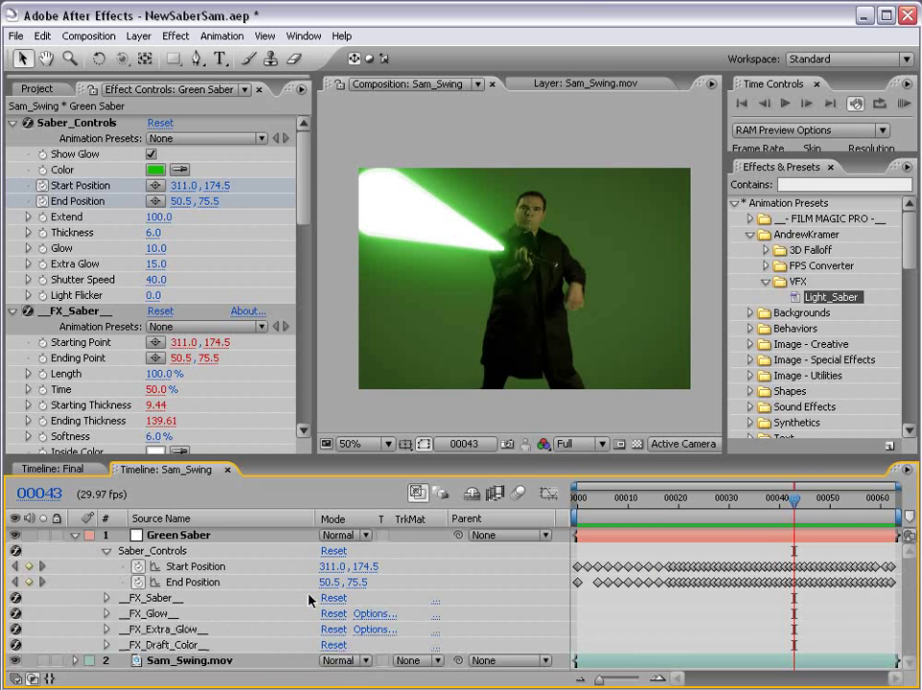
# Step: Try a Shutter Speed of 94 on the blade at frame 43, and set it to 20
pyautogui.scroll(1, 638, 307)
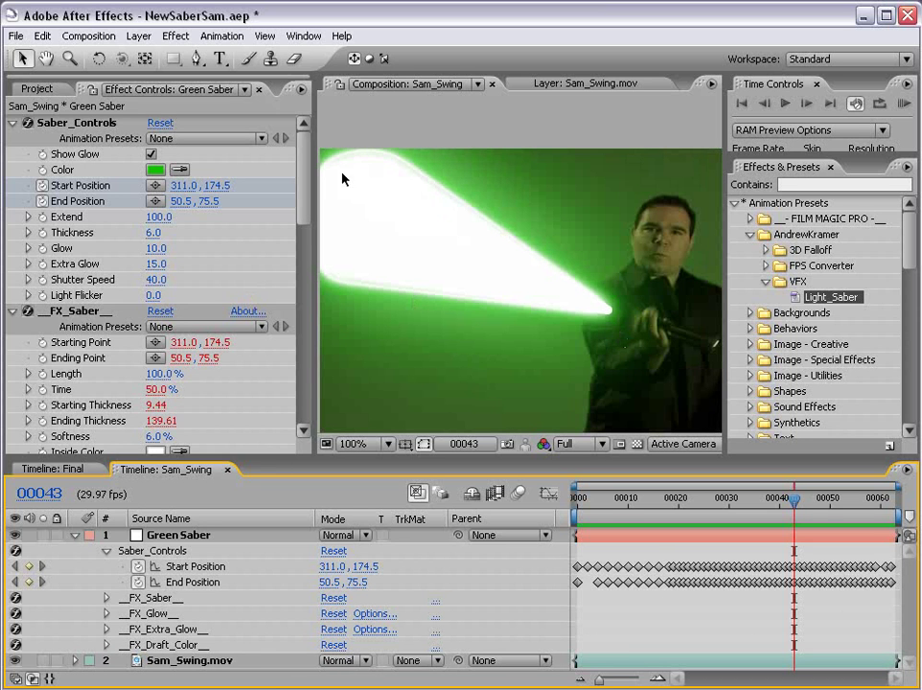
pyautogui.click(647, 539)
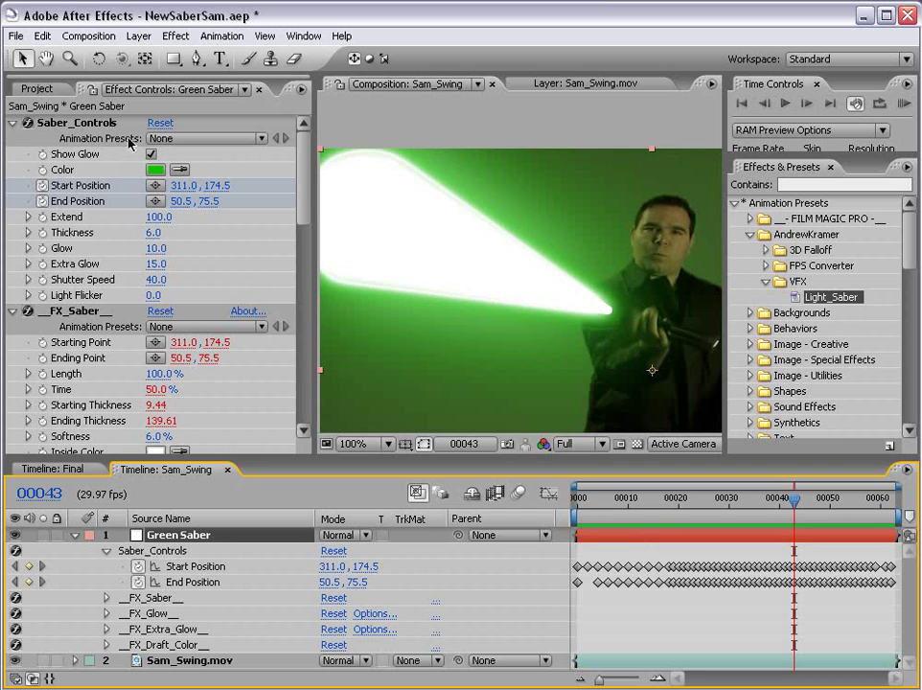
pyautogui.click(76, 126)
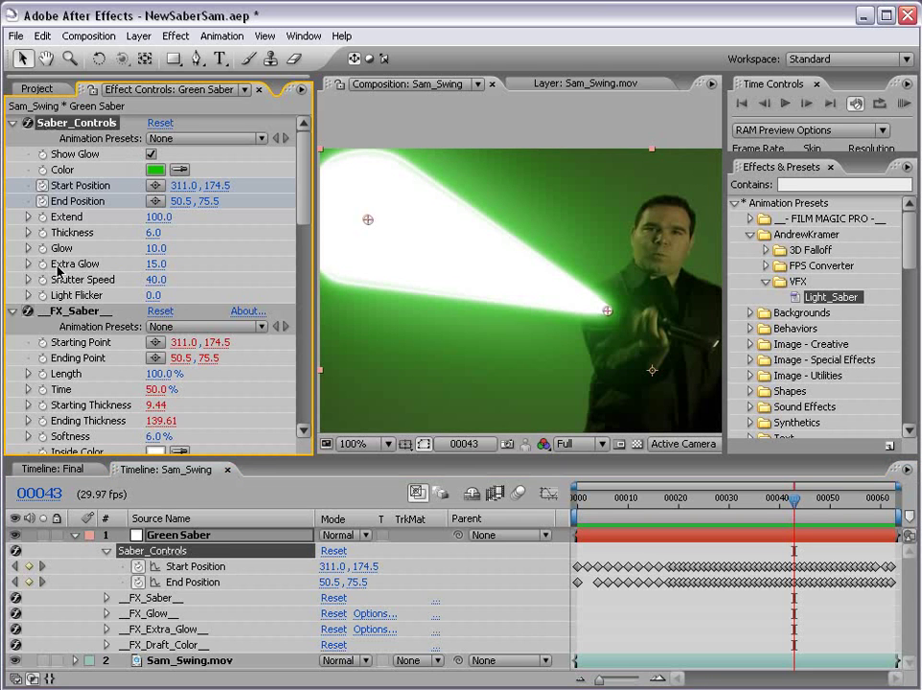
pyautogui.moveTo(152, 280); pyautogui.dragTo(201, 279)
pyautogui.click(155, 280)
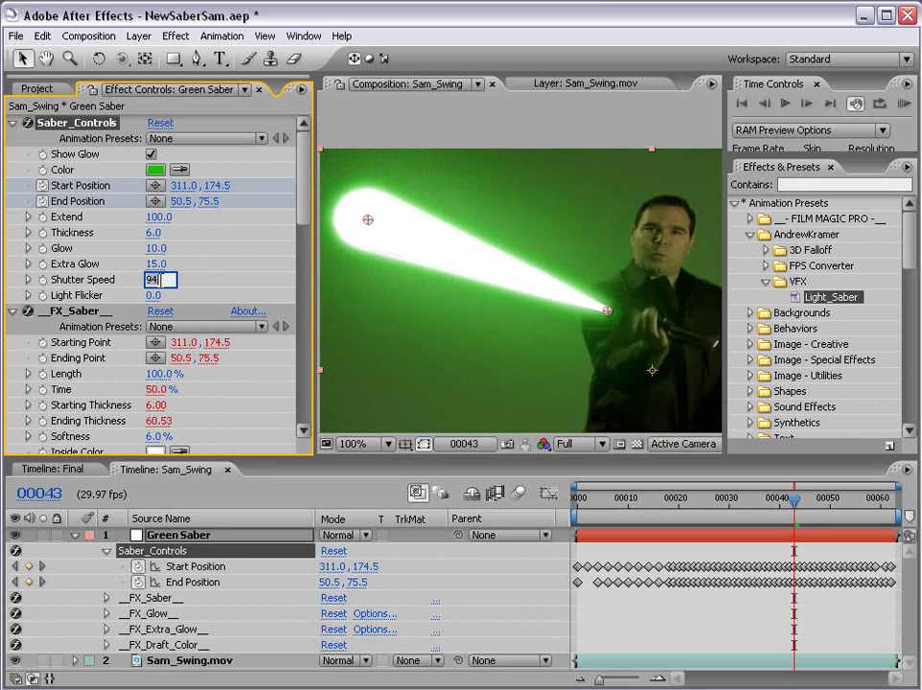
pyautogui.press('Return')
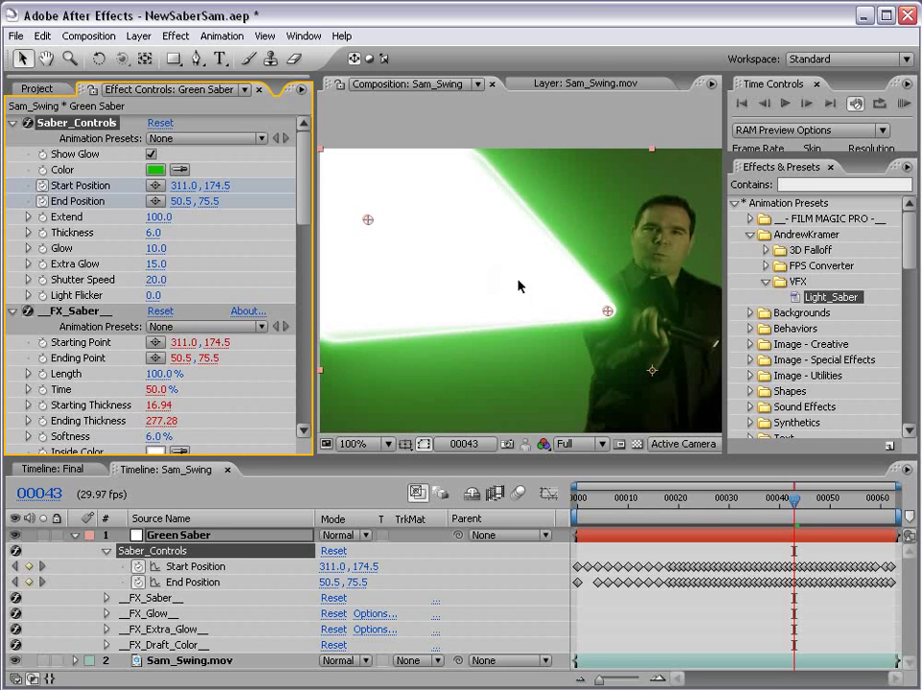
# Step: Fit the whole frame in view and run RAM previews to examine the blade's motion blur
pyautogui.scroll(-1, 518, 285)
pyautogui.moveTo(525, 314); pyautogui.dragTo(496, 284)
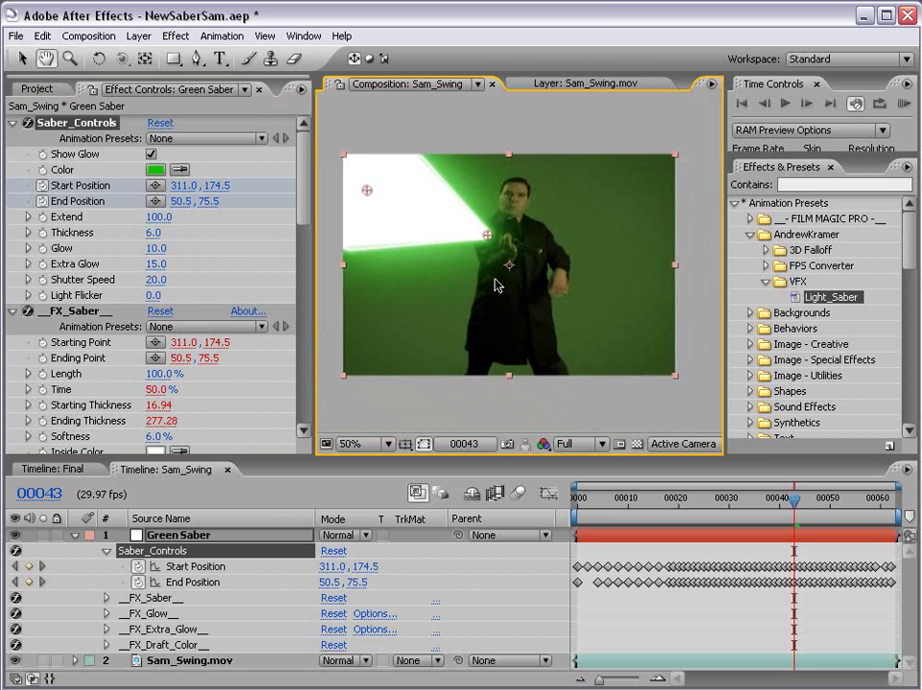
pyautogui.press('KP_0')
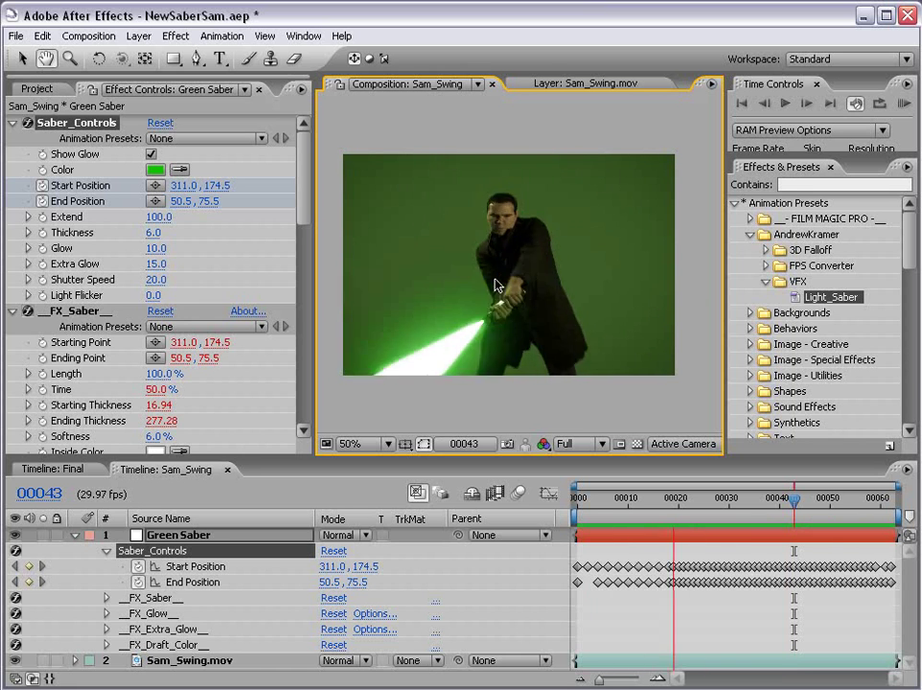
pyautogui.press('space')
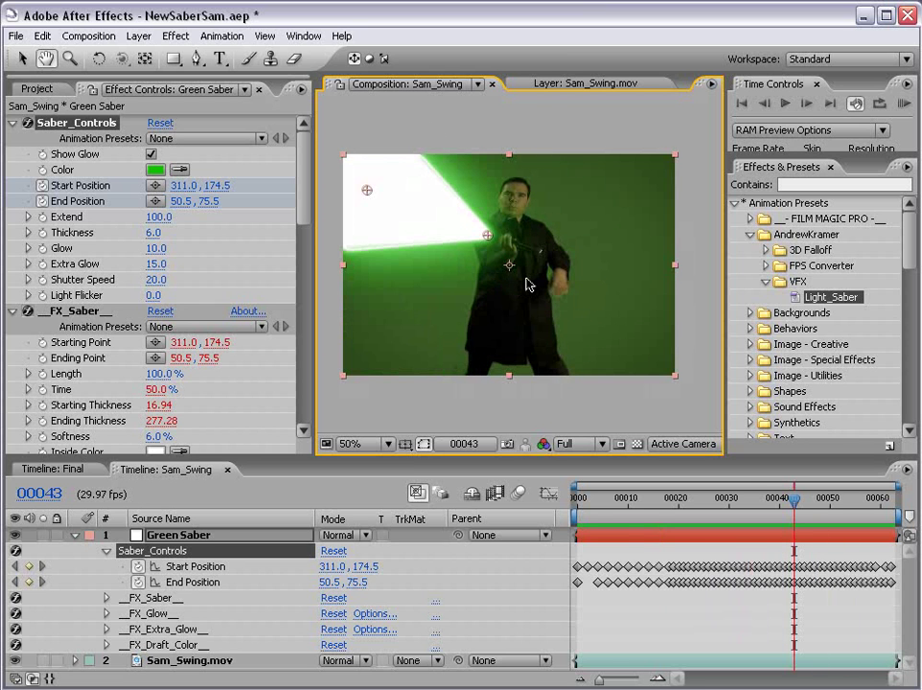
pyautogui.press('KP_0')
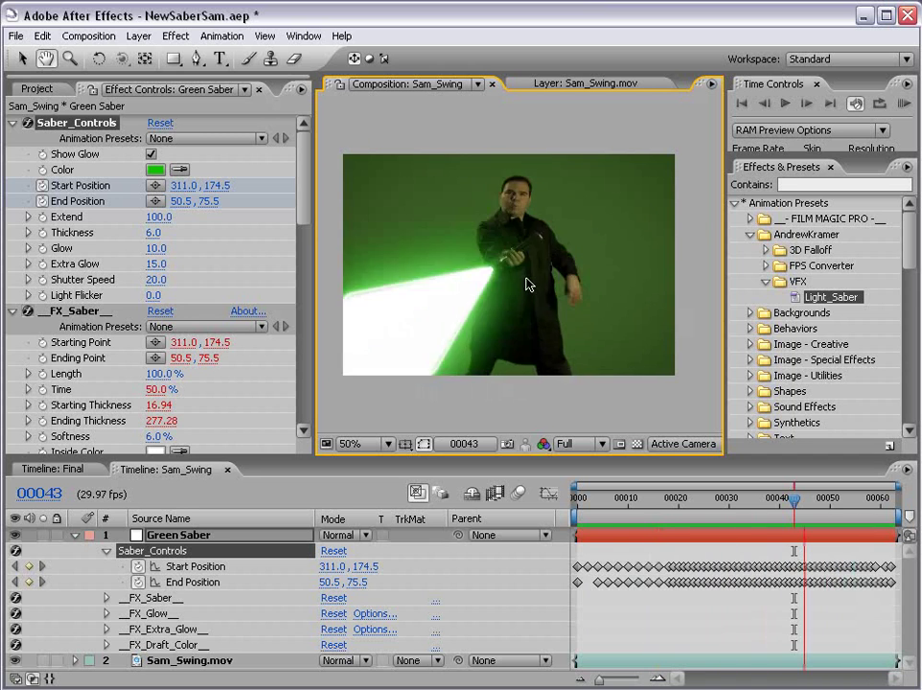
# Step: Set the saber's Shutter Speed to 40 and preview the swing
pyautogui.click(155, 279)
pyautogui.write('150')
pyautogui.press('BackSpace')
pyautogui.press('BackSpace')
pyautogui.press('BackSpace')
pyautogui.write('40')
pyautogui.press('Return')
pyautogui.press('KP_0')
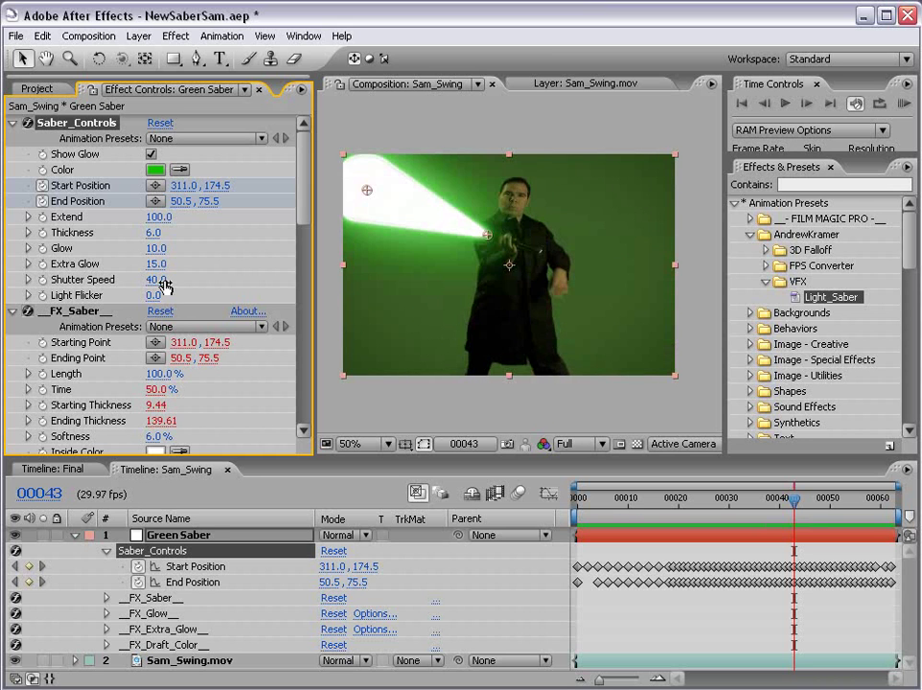
# Step: Hide the Green Saber layer and examine the real sword's motion blur at frame 39 up close
pyautogui.click(414, 404)
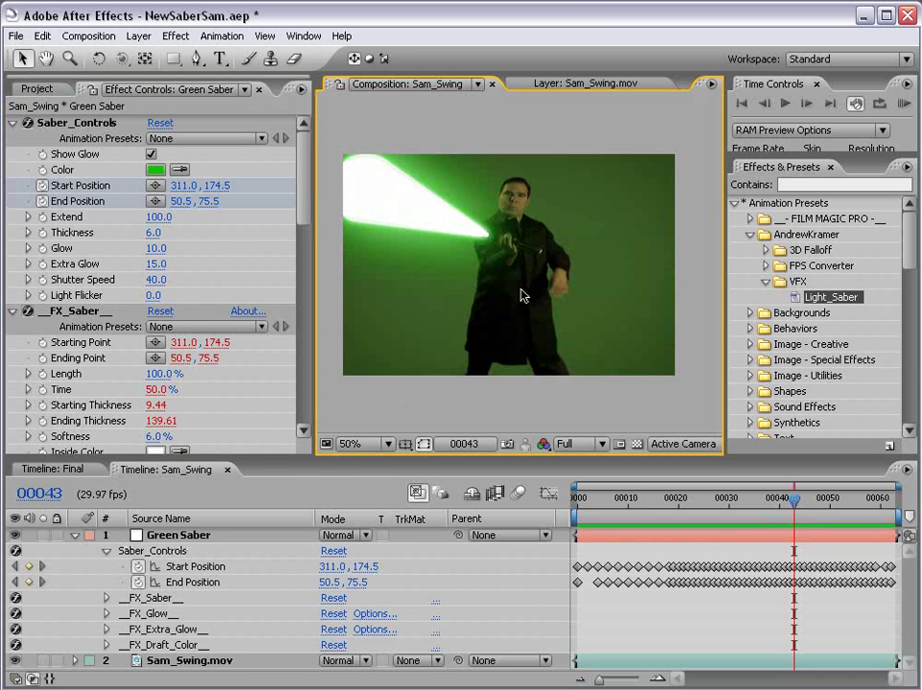
pyautogui.moveTo(513, 288); pyautogui.dragTo(484, 295)
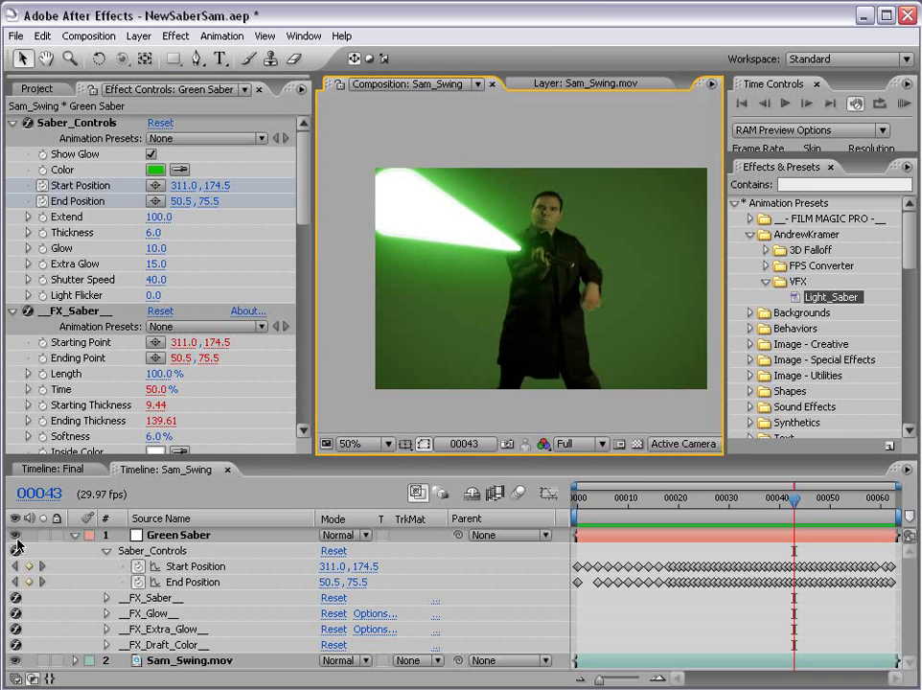
pyautogui.moveTo(795, 500); pyautogui.dragTo(776, 503)
pyautogui.scroll(2, 606, 292)
pyautogui.moveTo(606, 295); pyautogui.dragTo(505, 242)
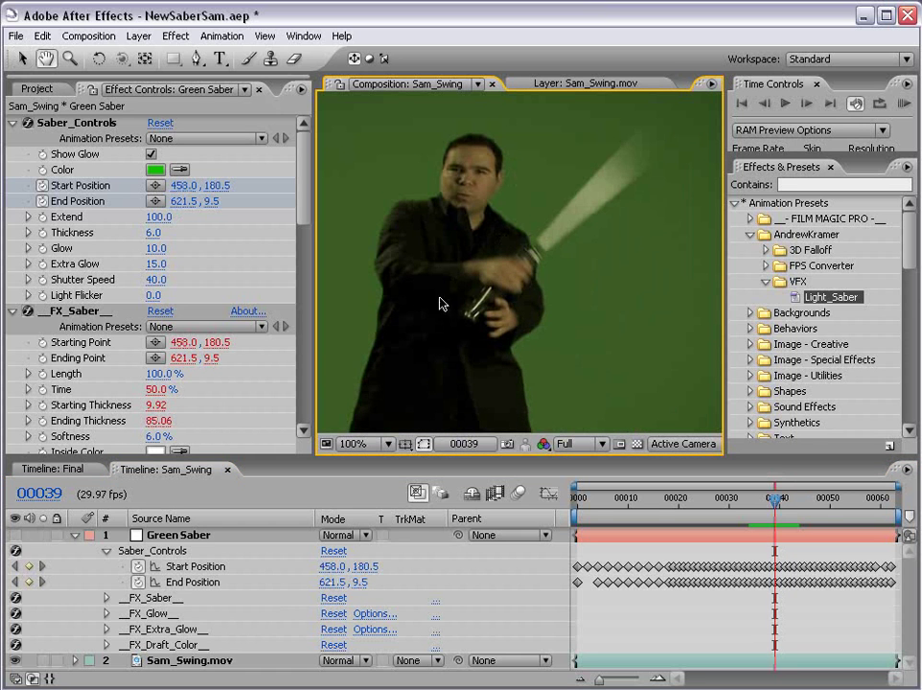
# Step: Show the Green Saber layer, toggle it to compare with the footage at frame 39, and set Shutter Speed to 51
pyautogui.click(14, 535)
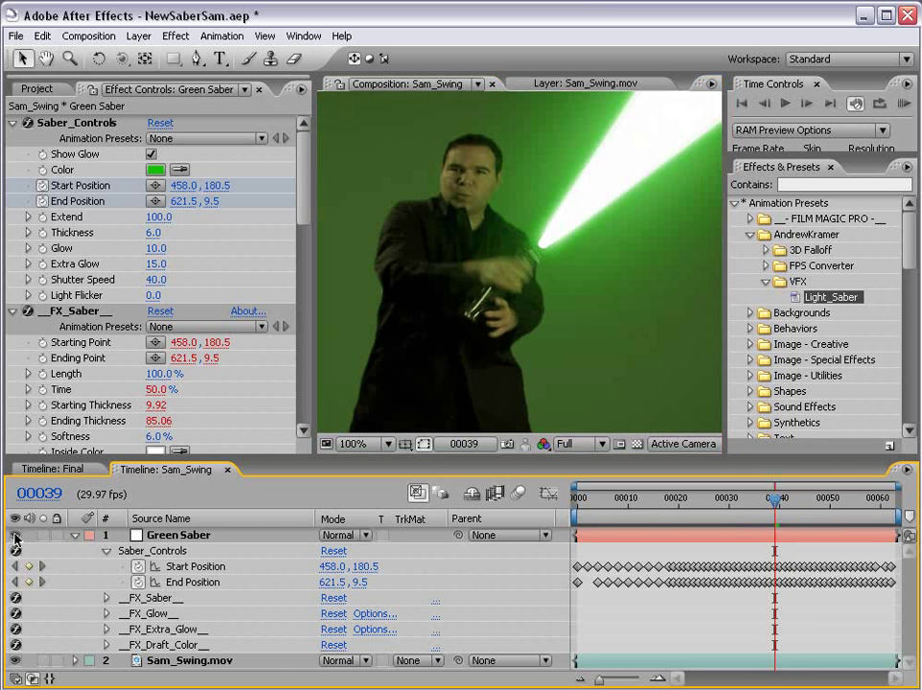
pyautogui.click(16, 537)
pyautogui.click(15, 536)
pyautogui.moveTo(157, 281)
pyautogui.mouseDown()
pyautogui.moveTo(135, 280)
pyautogui.moveTo(178, 274)
pyautogui.moveTo(158, 276)
pyautogui.mouseUp()
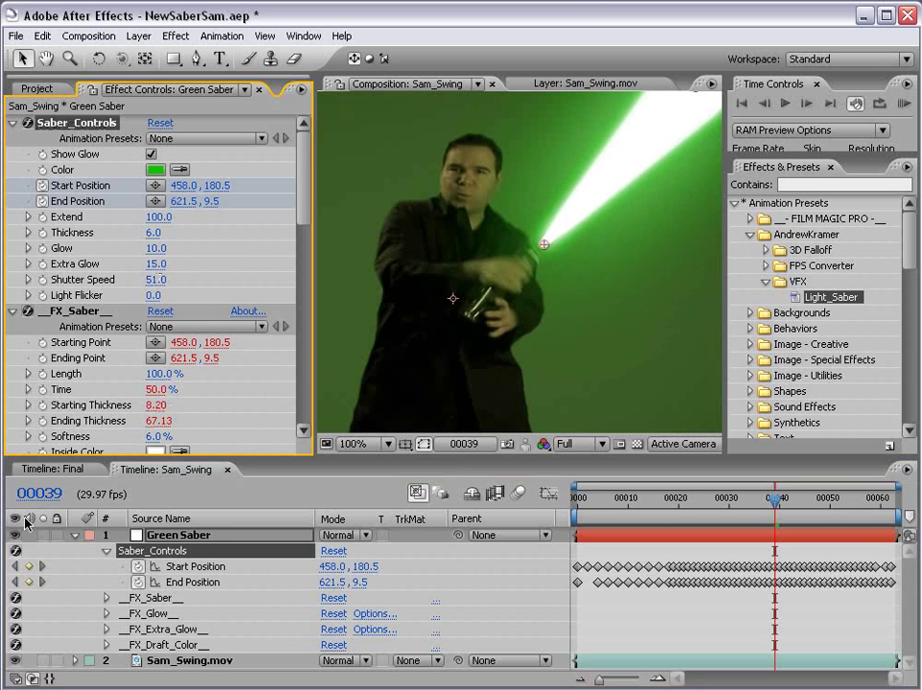
# Step: Change the Green Saber layer's Color to a bright sky blue
pyautogui.click(18, 538)
pyautogui.scroll(-1, 512, 293)
pyautogui.press('space')
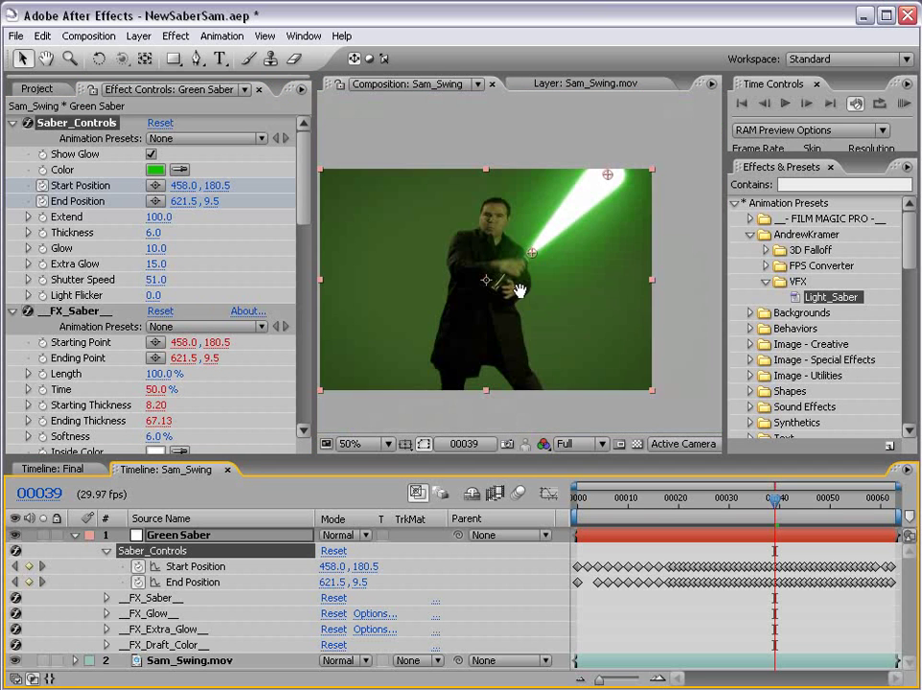
pyautogui.moveTo(532, 277); pyautogui.dragTo(551, 269)
pyautogui.click(699, 617)
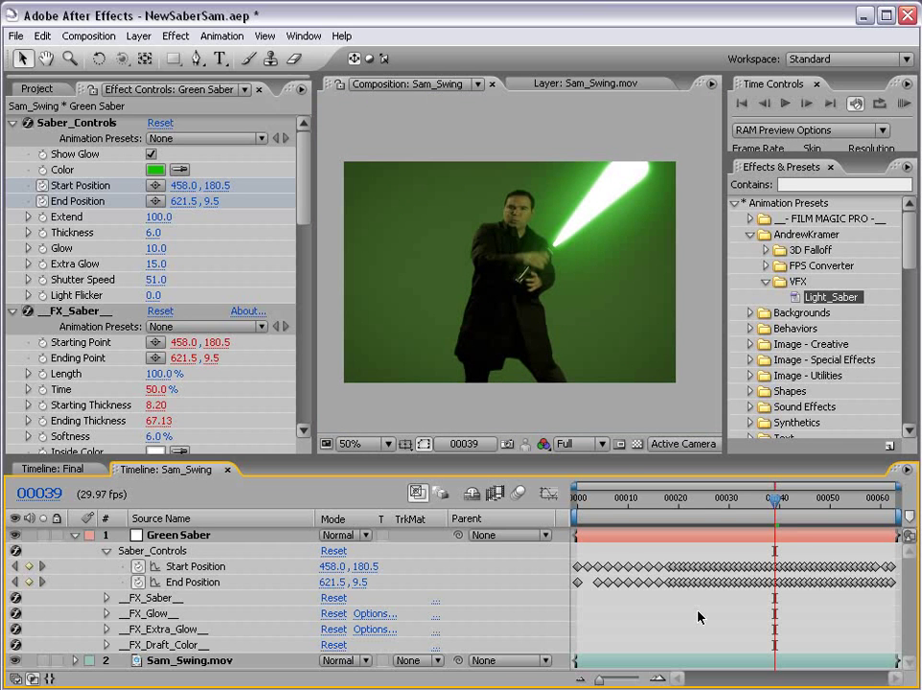
pyautogui.click(156, 170)
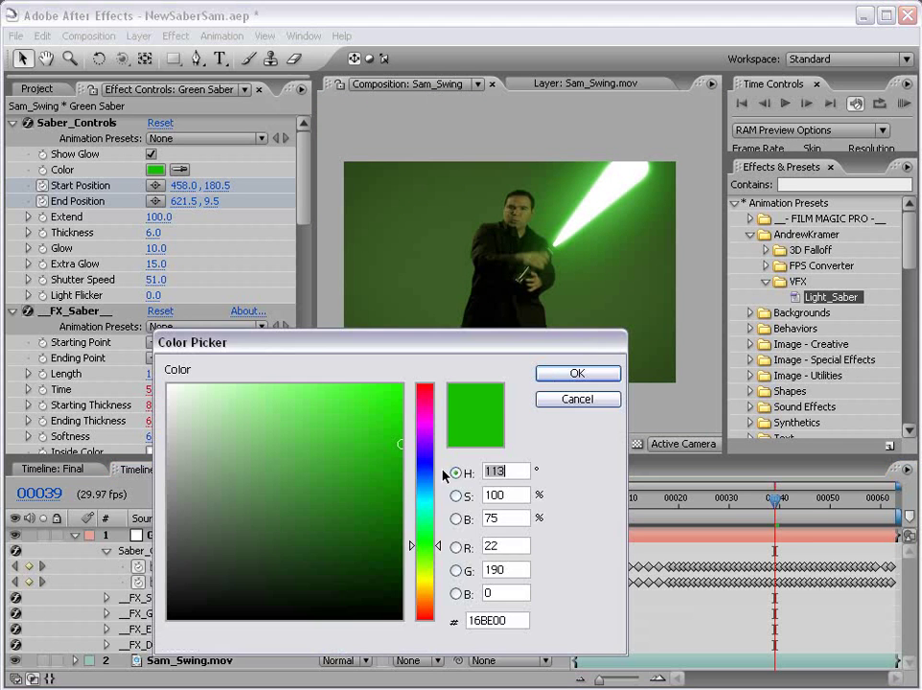
pyautogui.click(422, 489)
pyautogui.click(577, 373)
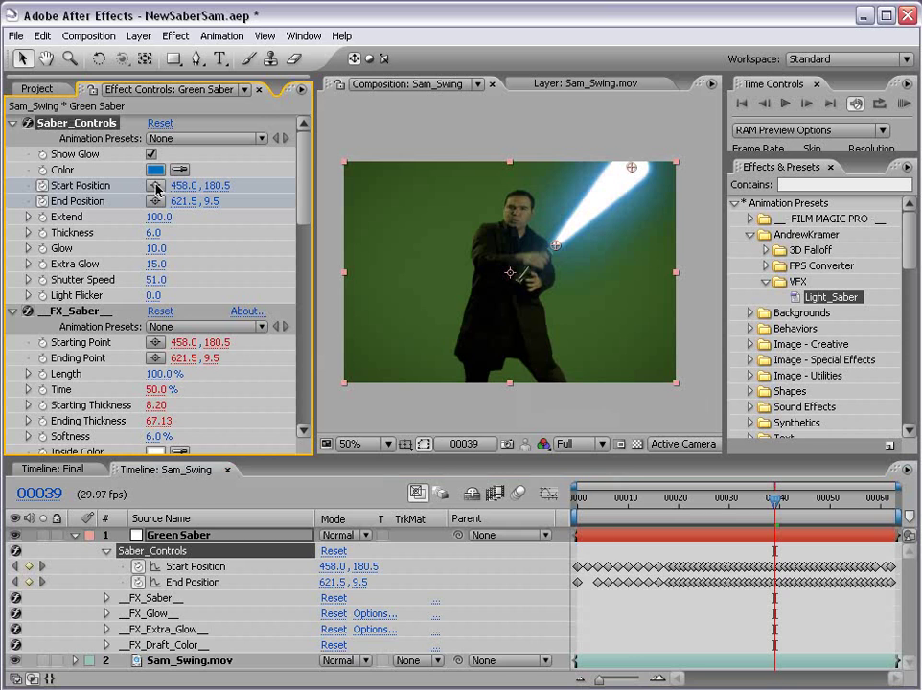
pyautogui.click(159, 172)
pyautogui.moveTo(414, 485); pyautogui.dragTo(414, 490)
pyautogui.moveTo(401, 436); pyautogui.dragTo(443, 396)
pyautogui.click(563, 374)
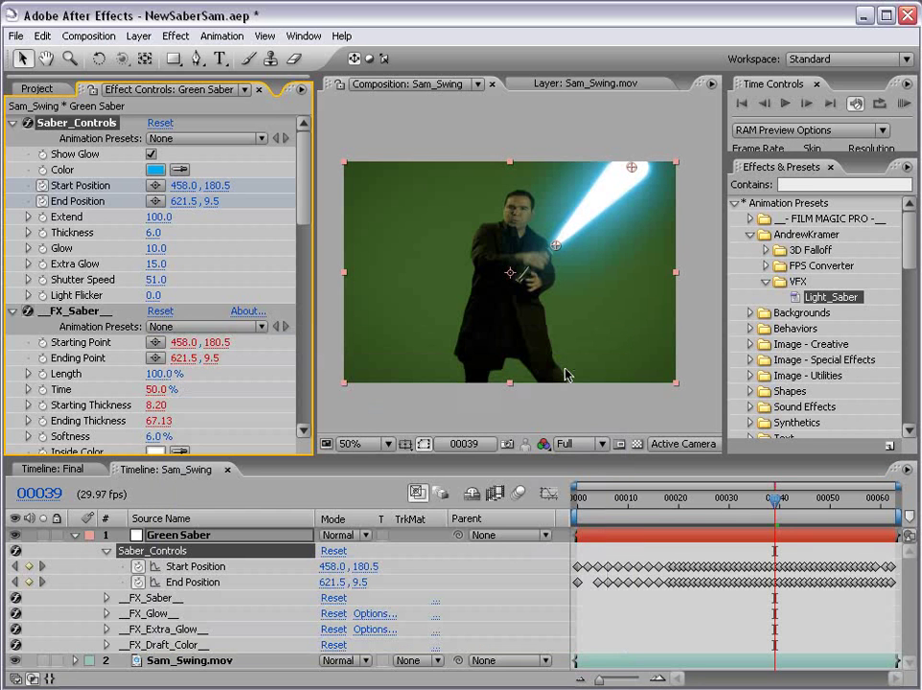
# Step: Run a RAM preview of the blue saber swing and set Shutter Speed to 40
pyautogui.press('KP_0')
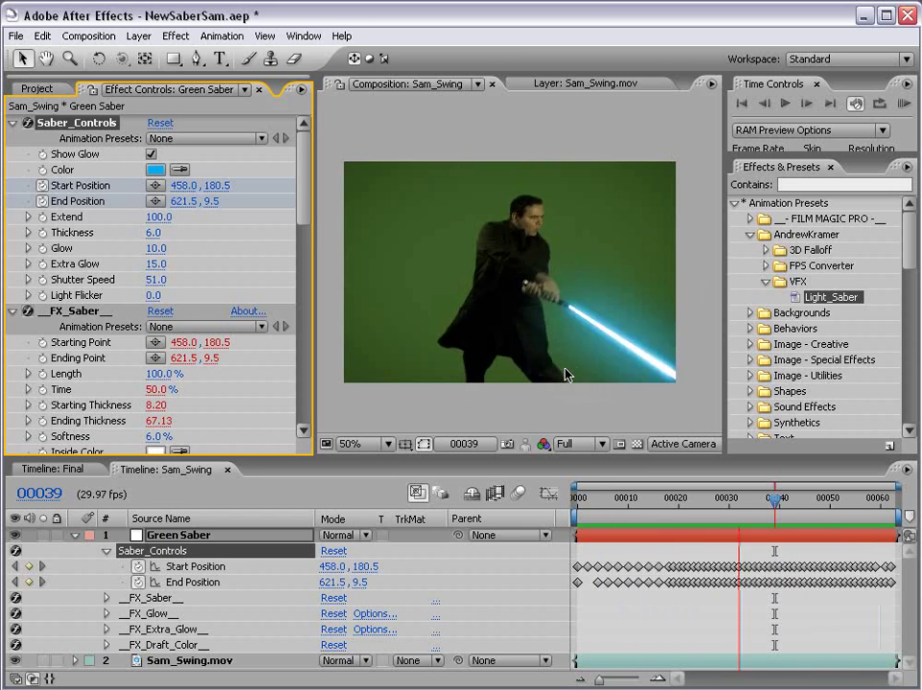
pyautogui.press('space')
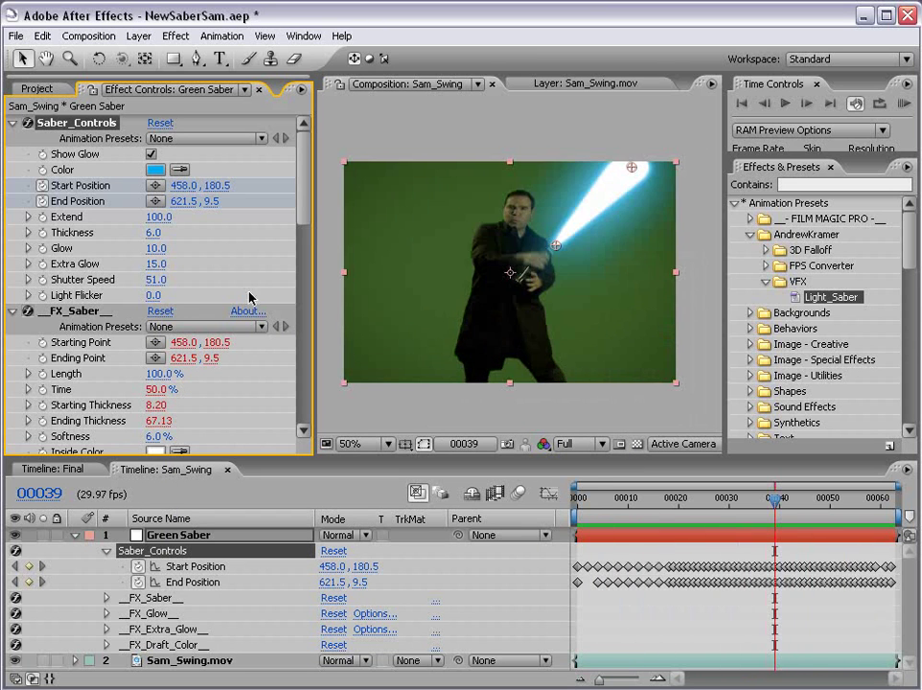
pyautogui.click(155, 279)
pyautogui.write('40')
pyautogui.press('Return')
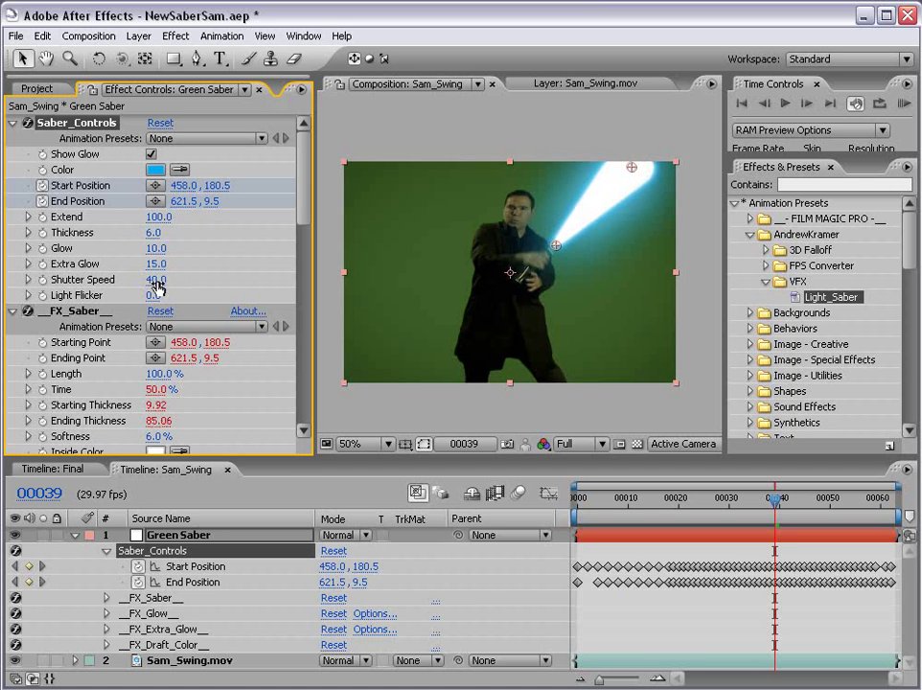
# Step: Collapse the Green Saber layer and create a 720 × 480 white solid named Red Saber
pyautogui.click(75, 535)
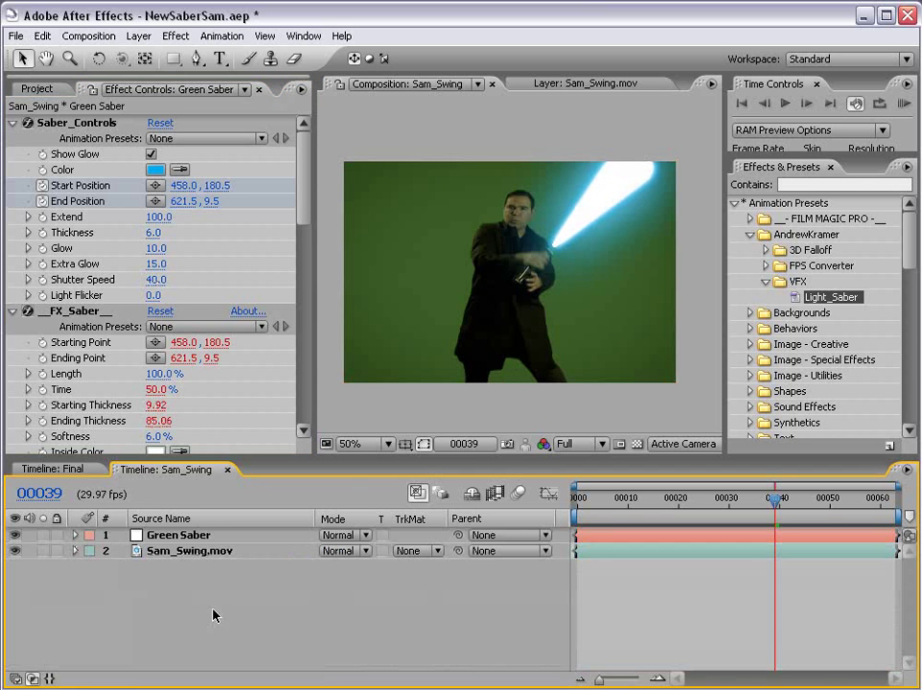
pyautogui.click(139, 36)
pyautogui.moveTo(154, 55)
pyautogui.click(406, 73)
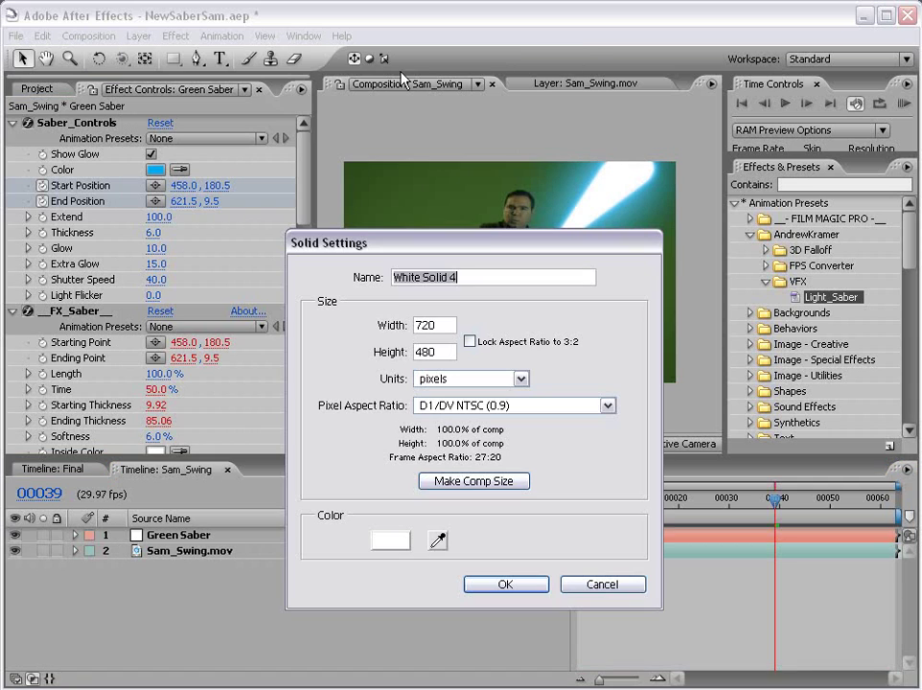
pyautogui.write('Red Saber')
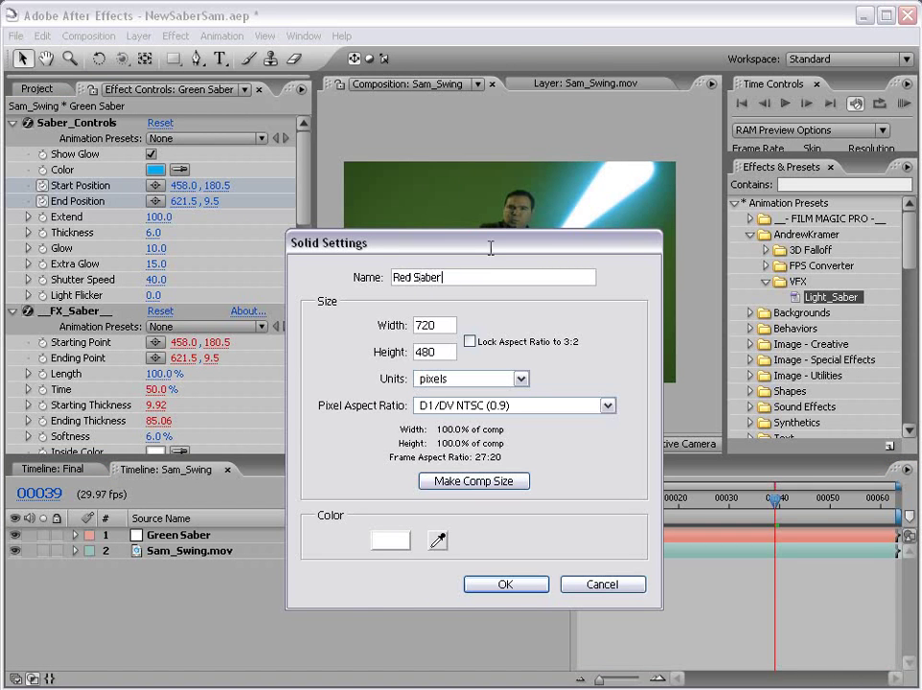
pyautogui.press('Return')
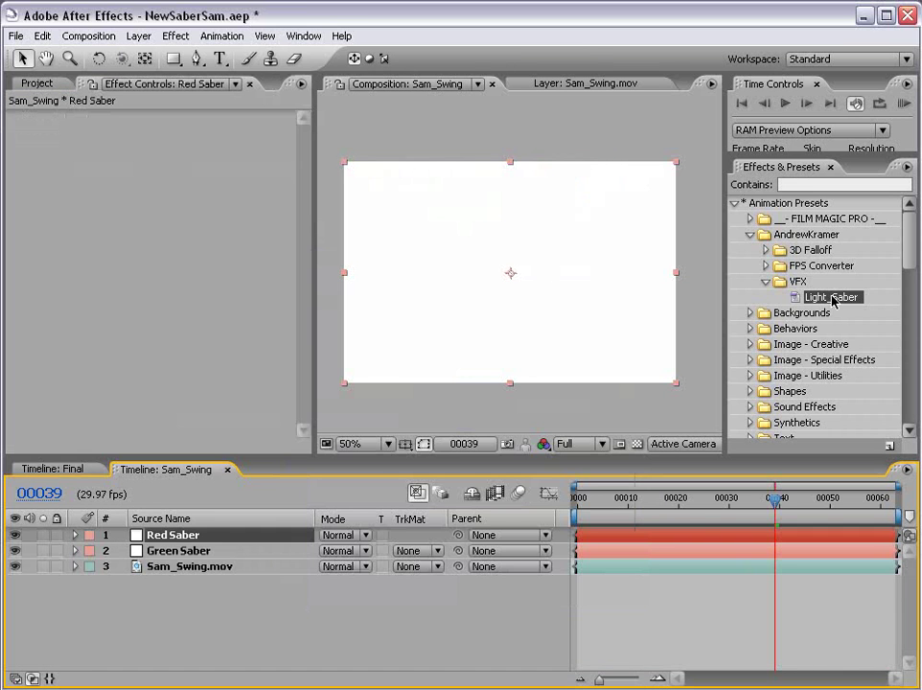
# Step: Apply the Light_Saber preset to the Red Saber layer and set its Color to pure red
pyautogui.moveTo(830, 300); pyautogui.dragTo(467, 226)
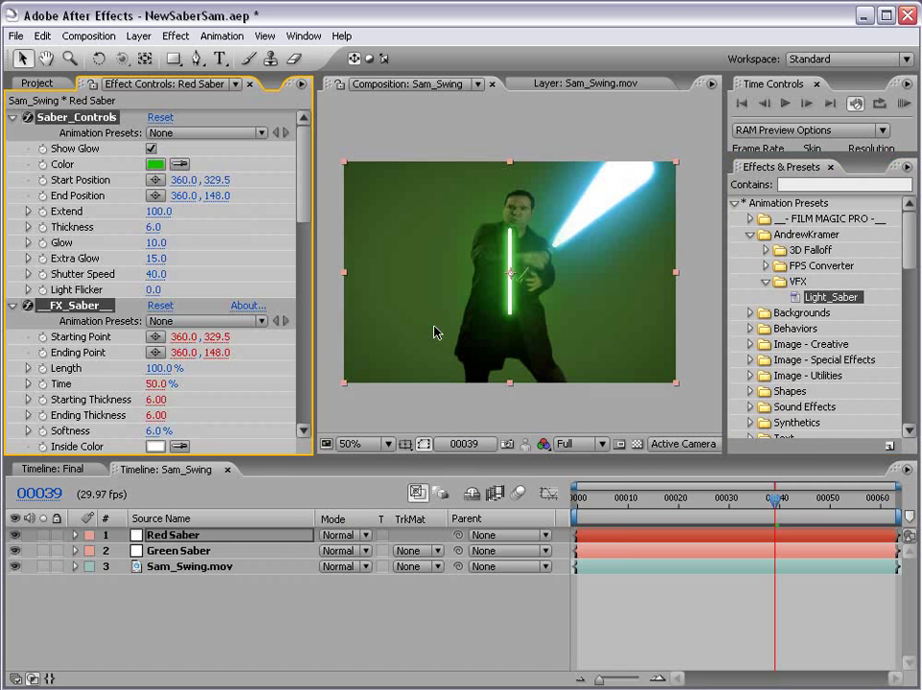
pyautogui.click(157, 163)
pyautogui.moveTo(422, 441)
pyautogui.mouseDown()
pyautogui.moveTo(423, 372)
pyautogui.moveTo(383, 399)
pyautogui.moveTo(404, 409)
pyautogui.mouseUp()
pyautogui.click(577, 373)
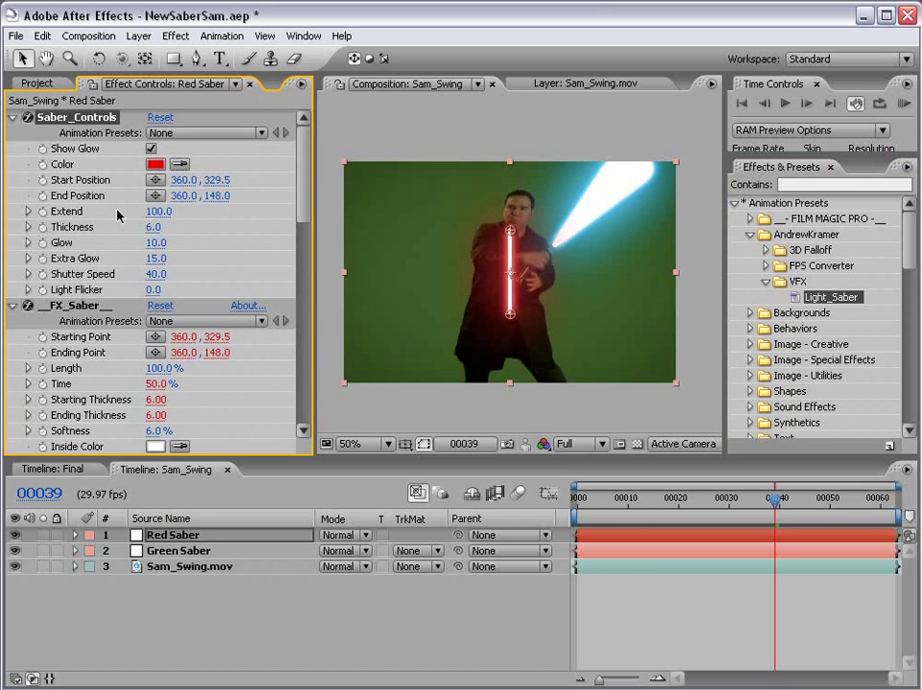
# Step: Keyframe the red saber's positions from frame 39, and at frame 32 place Start at 246.0, 141.5 and End at 586.0, 148.0
pyautogui.click(42, 180)
pyautogui.click(42, 196)
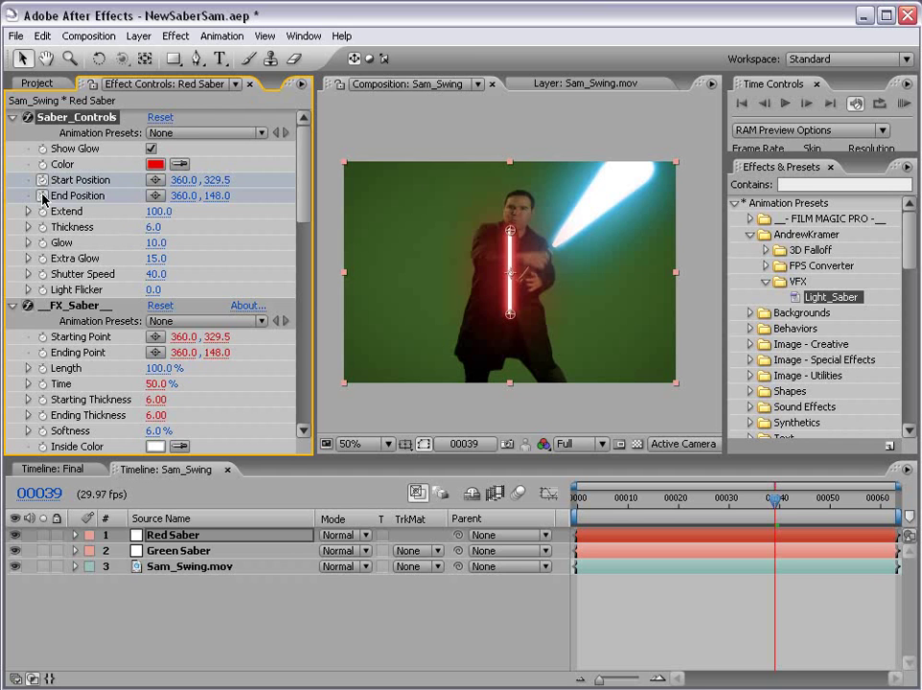
pyautogui.moveTo(756, 500); pyautogui.dragTo(738, 499)
pyautogui.moveTo(510, 231); pyautogui.dragTo(615, 231)
pyautogui.moveTo(510, 315); pyautogui.dragTo(458, 228)
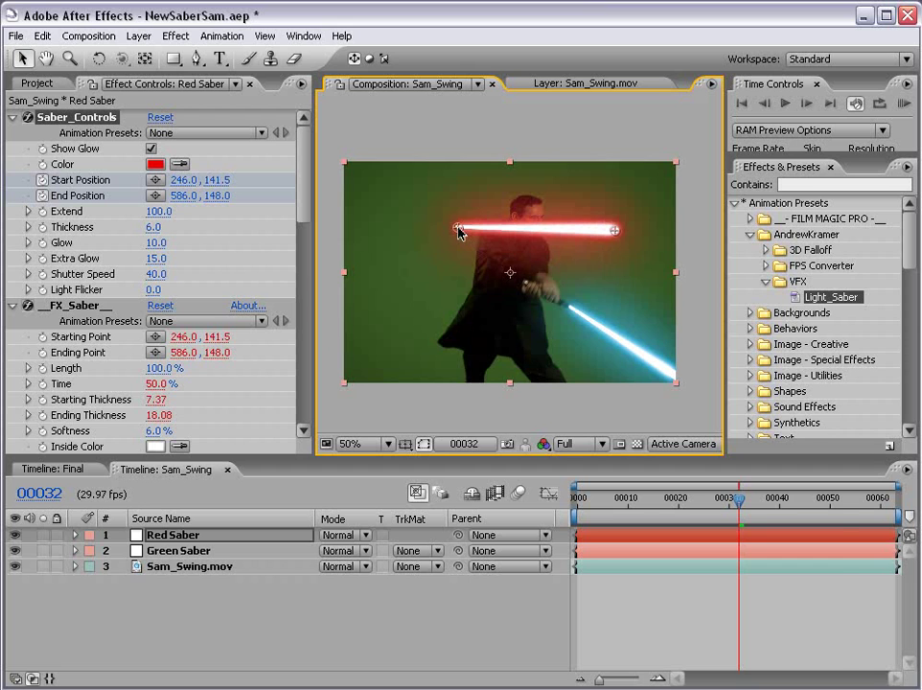
# Step: At frame 52, place the red saber's Start at 166.0, 123.5 and End at 596.0, 96.0, and reveal the layer's keyframes
pyautogui.press('k')
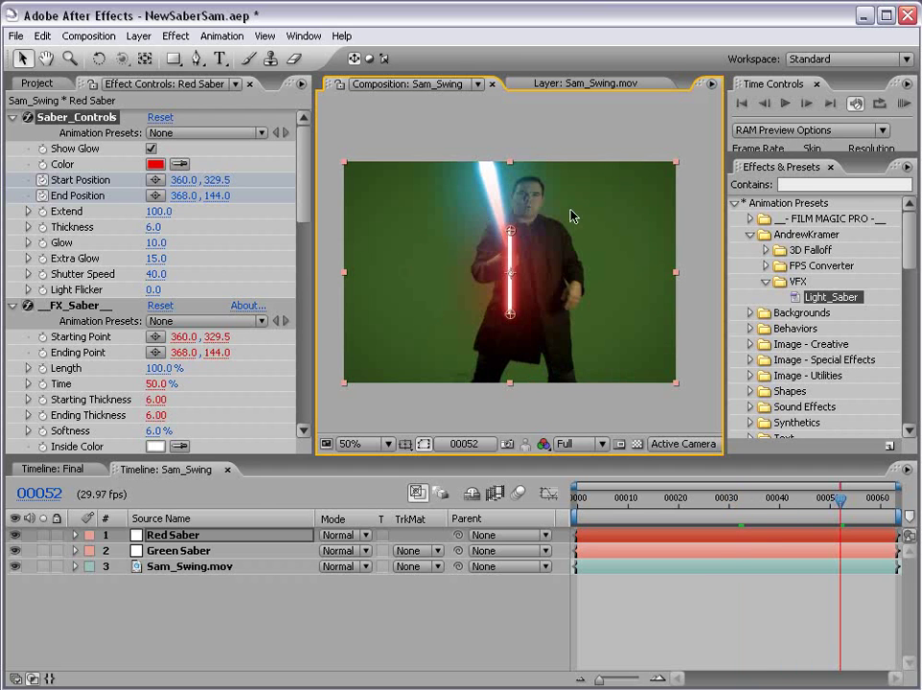
pyautogui.moveTo(619, 210); pyautogui.dragTo(619, 208)
pyautogui.moveTo(513, 317); pyautogui.dragTo(422, 224)
pyautogui.press('u')
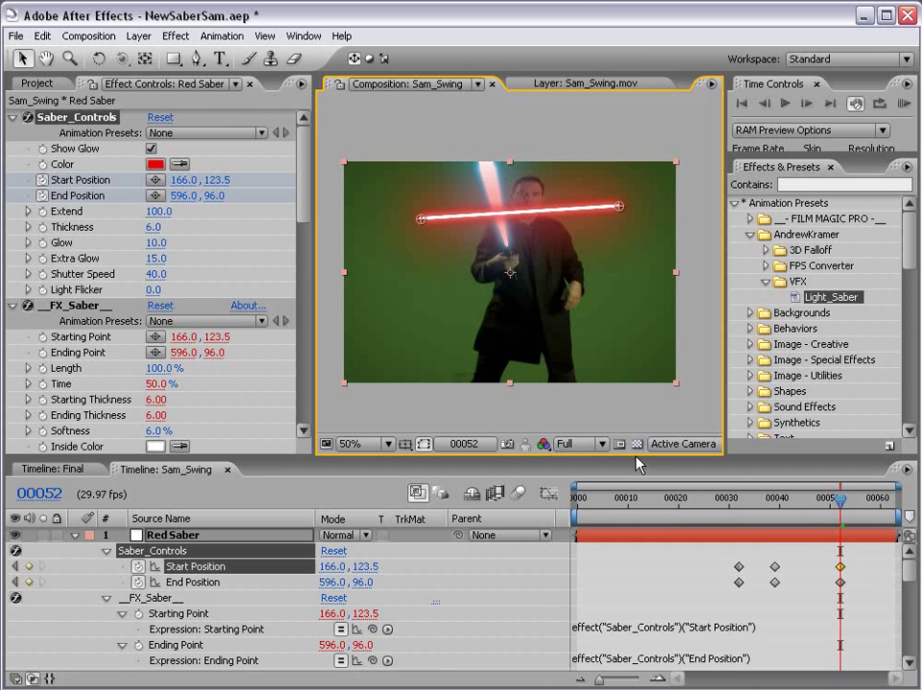
# Step: Scrub back to frame 3 and cross the red saber over the blue blade, with Start at 217.0, 74.5 and End at 488.0, 99.0
pyautogui.moveTo(840, 502); pyautogui.dragTo(784, 533)
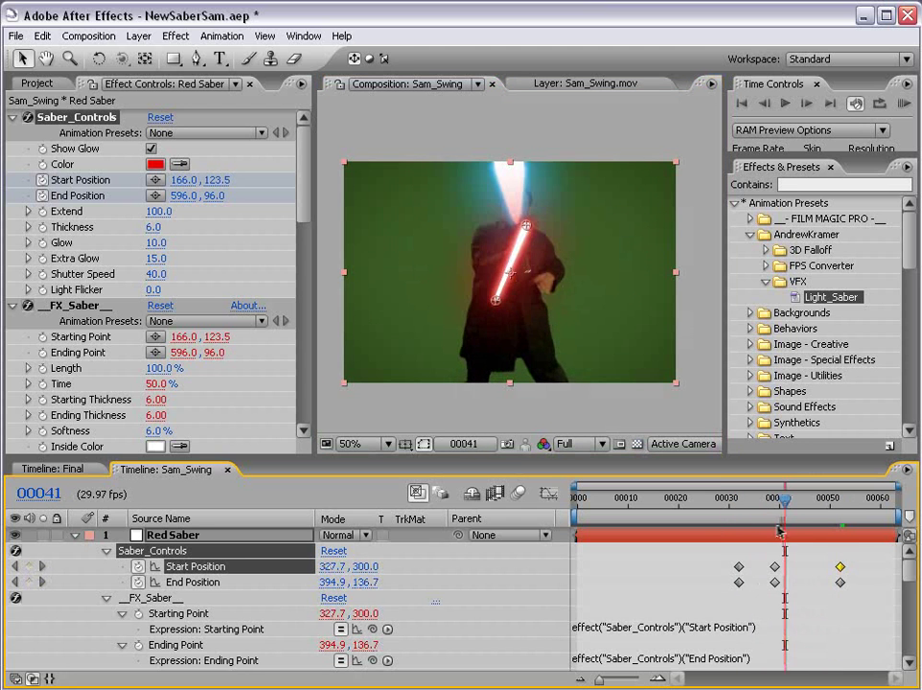
pyautogui.click(666, 514)
pyautogui.moveTo(666, 514); pyautogui.dragTo(590, 525)
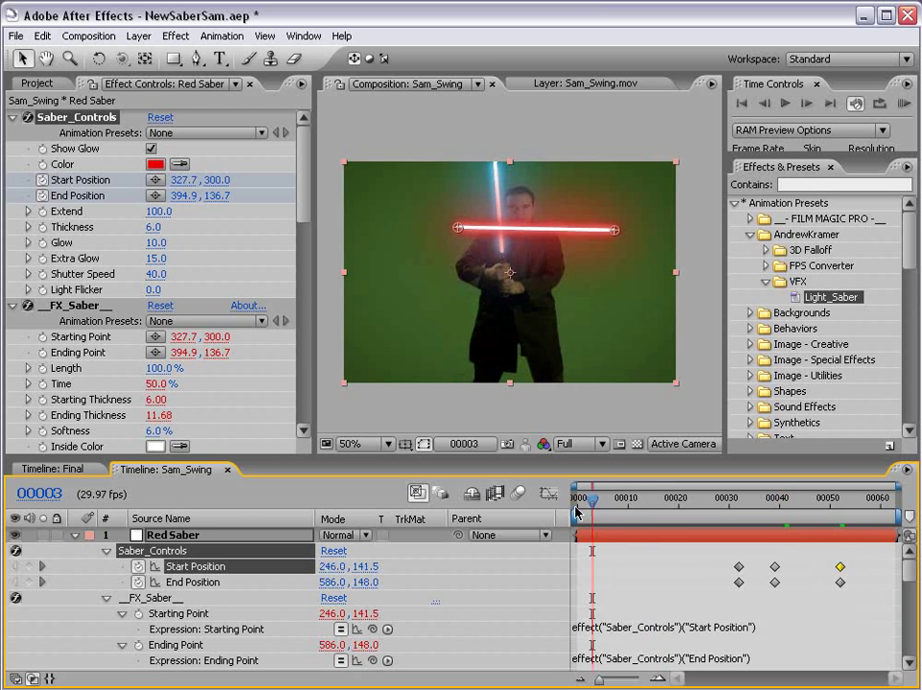
pyautogui.scroll(2, 488, 185)
pyautogui.moveTo(488, 233); pyautogui.dragTo(474, 325)
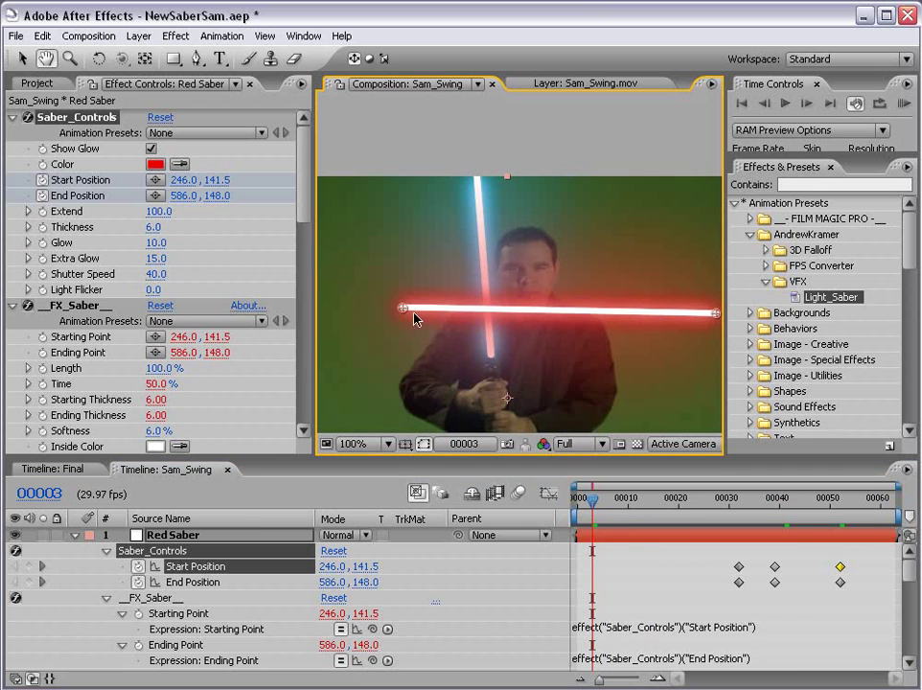
pyautogui.moveTo(402, 309); pyautogui.dragTo(377, 248)
pyautogui.moveTo(622, 335); pyautogui.dragTo(513, 330)
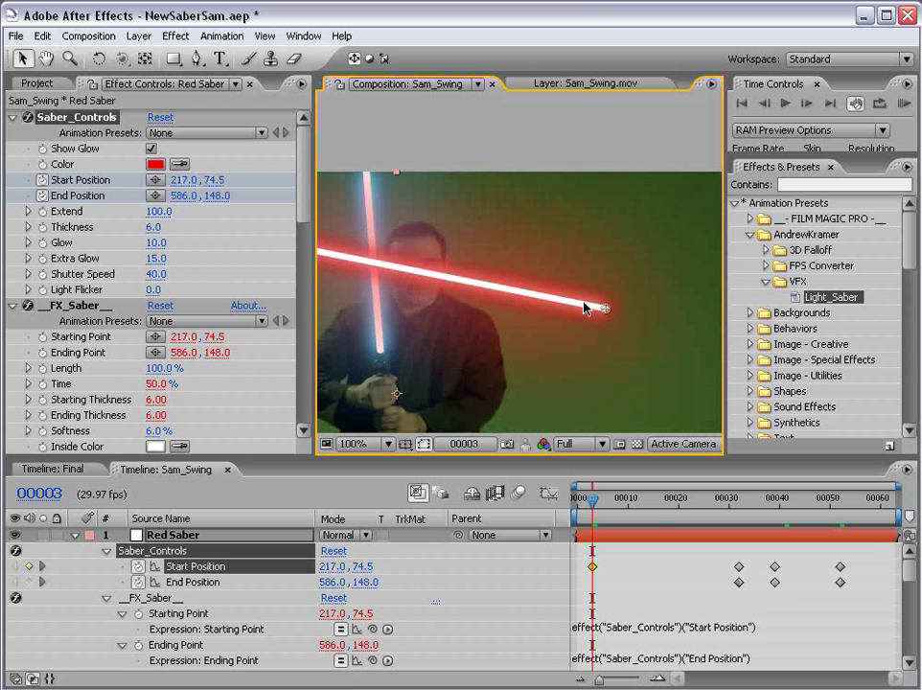
pyautogui.moveTo(605, 308); pyautogui.dragTo(515, 263)
pyautogui.moveTo(417, 305); pyautogui.dragTo(538, 321)
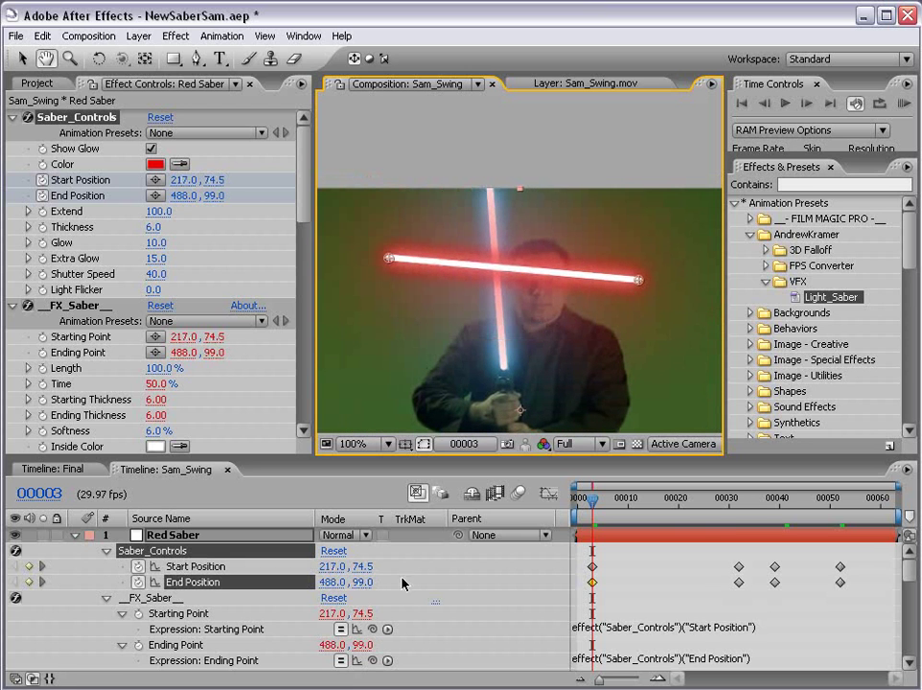
# Step: Set the blending mode of both the Red Saber and Green Saber layers to Lighten
pyautogui.click(75, 536)
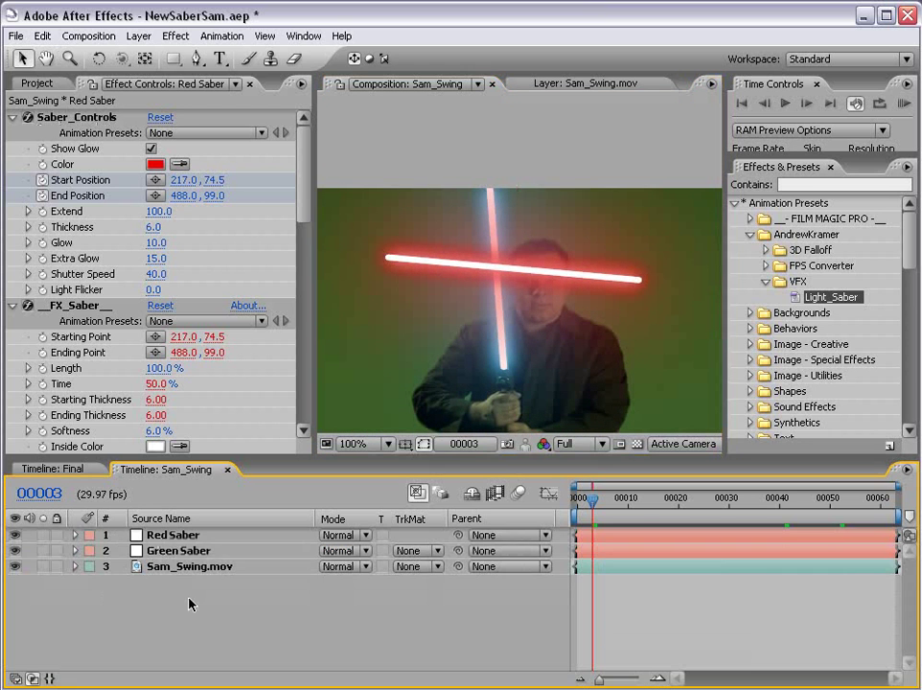
pyautogui.click(197, 536)
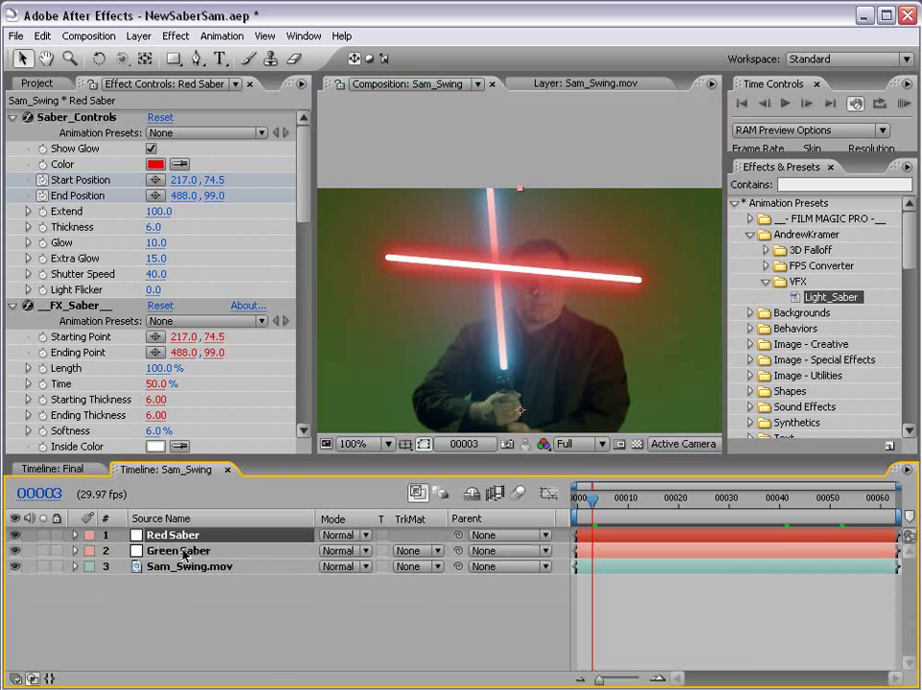
pyautogui.keyDown('shift'); pyautogui.click(184, 553); pyautogui.keyUp('shift')
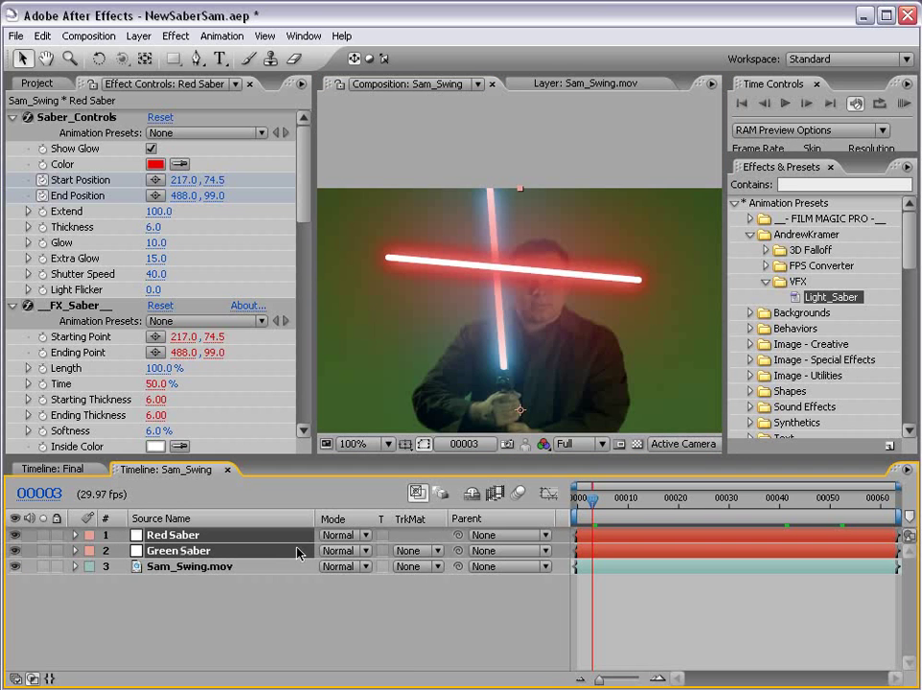
pyautogui.click(346, 552)
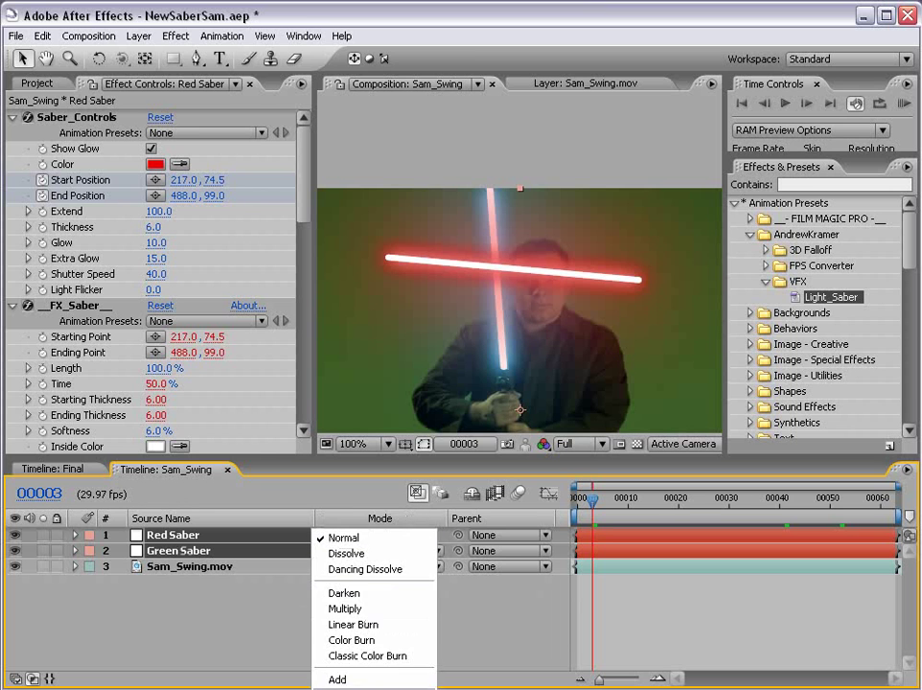
pyautogui.click(364, 687)
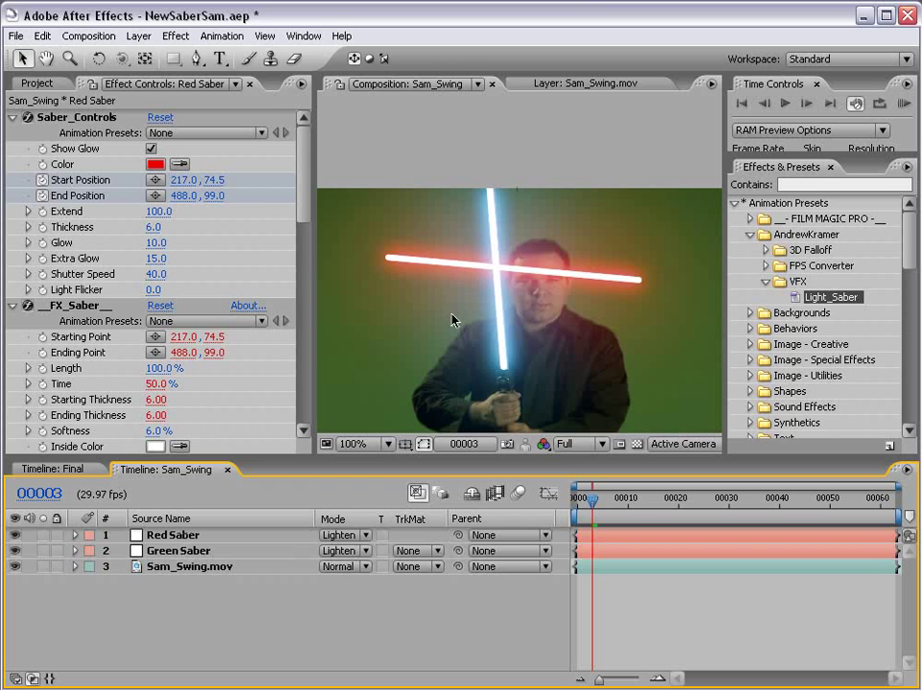
# Step: Try the Add and Screen blending modes on the sabers, and return both saber layers to Lighten
pyautogui.click(344, 535)
pyautogui.click(341, 519)
pyautogui.click(343, 535)
pyautogui.click(345, 564)
pyautogui.click(273, 535)
pyautogui.keyDown('shift'); pyautogui.click(276, 550); pyautogui.keyUp('shift')
pyautogui.click(345, 535)
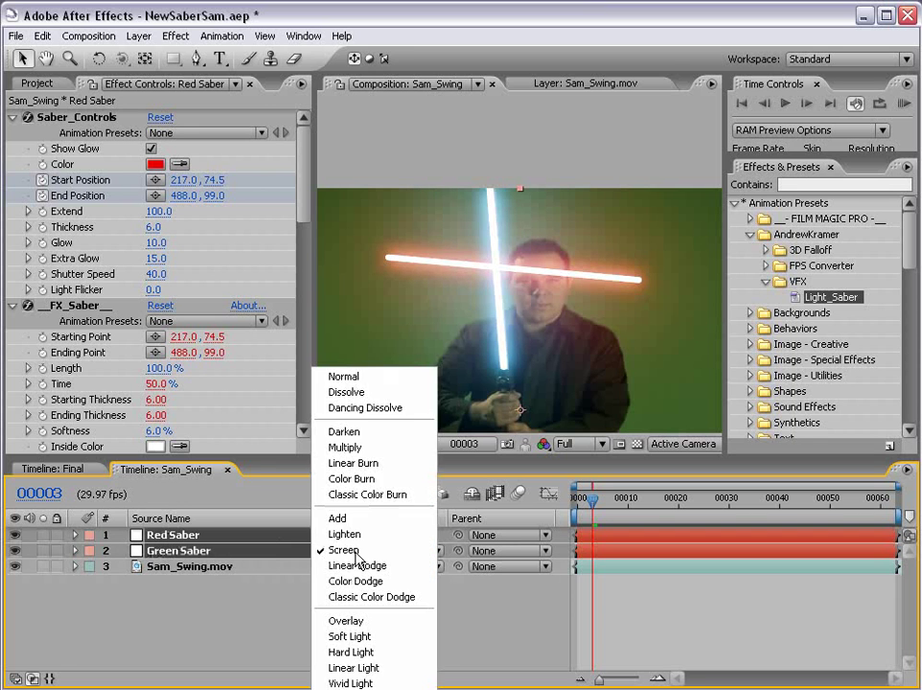
pyautogui.click(350, 534)
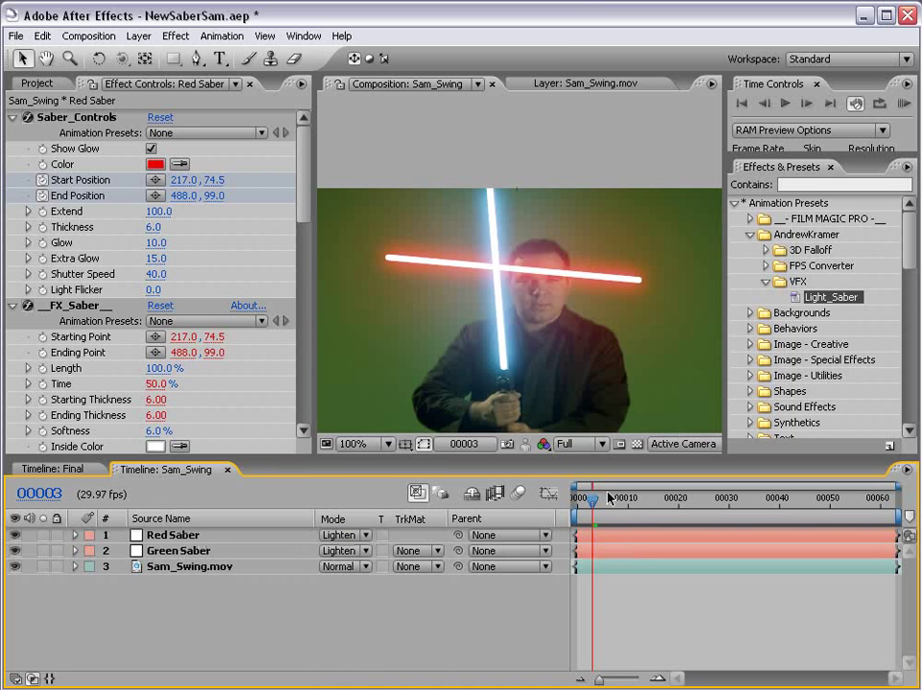
# Step: Scrub forward through the swing and examine the blended sabers across the whole frame
pyautogui.moveTo(592, 498); pyautogui.dragTo(730, 500)
pyautogui.scroll(-1, 578, 347)
pyautogui.press('space')
pyautogui.moveTo(581, 359); pyautogui.dragTo(560, 284)
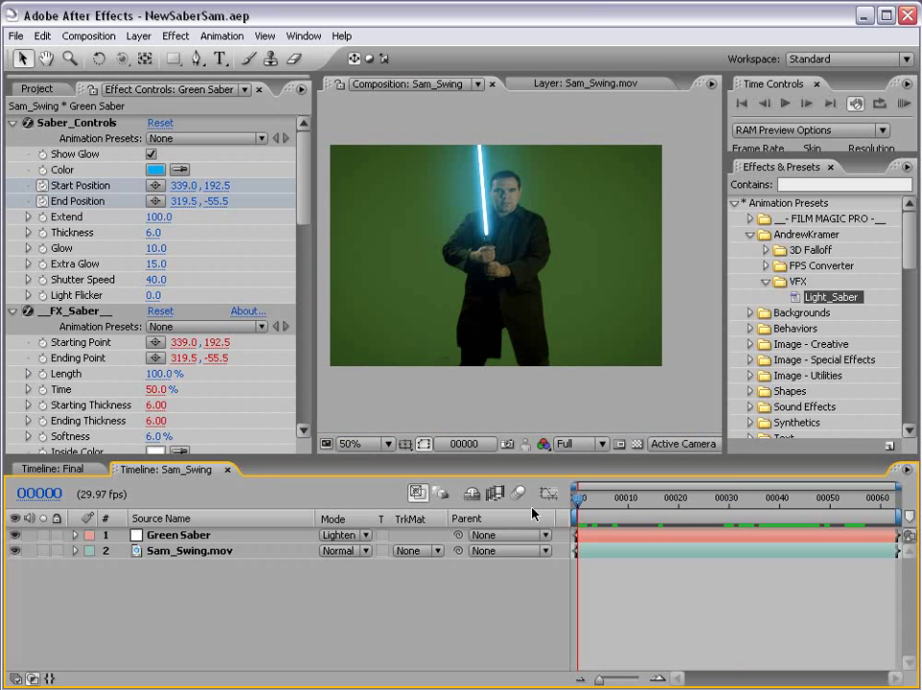